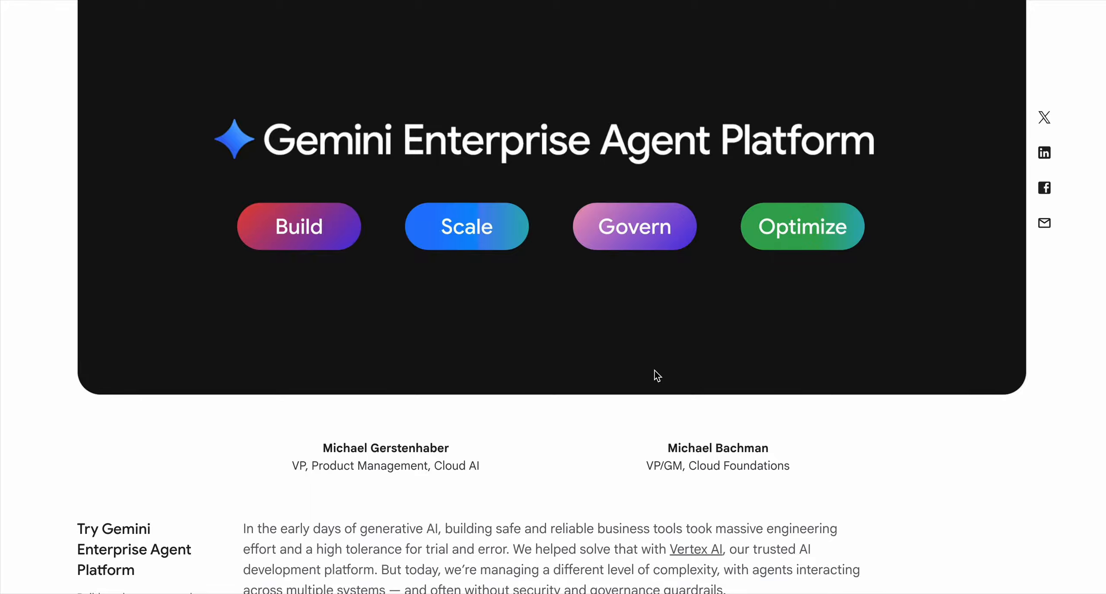
Read the introduction of the Gemini Enterprise Agent Platform launch post
scroll(657, 376, "down", 5)
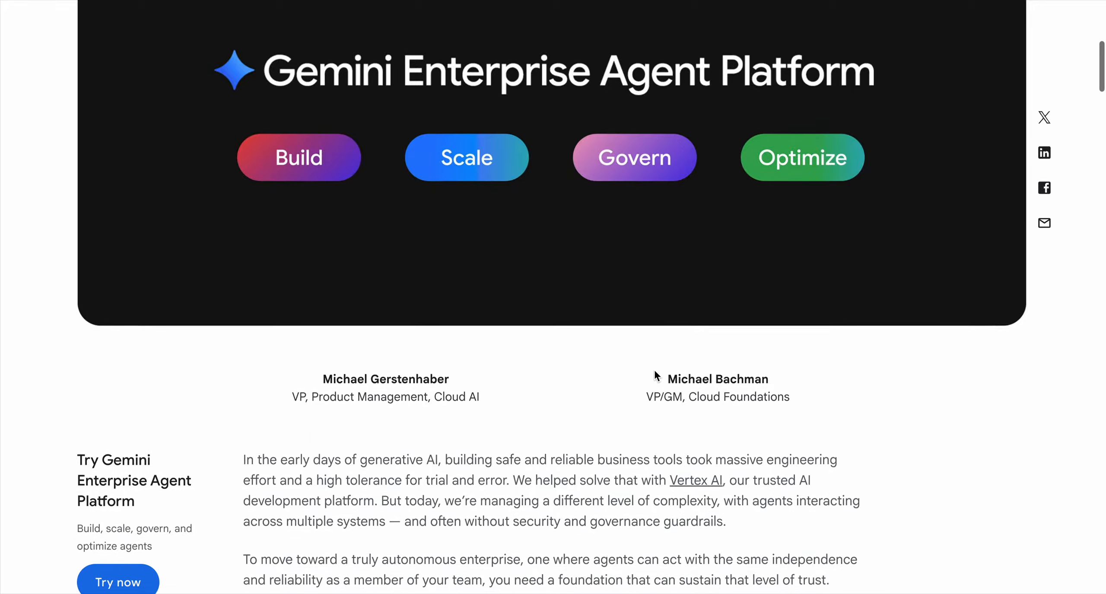
scroll(654, 370, "down", 3)
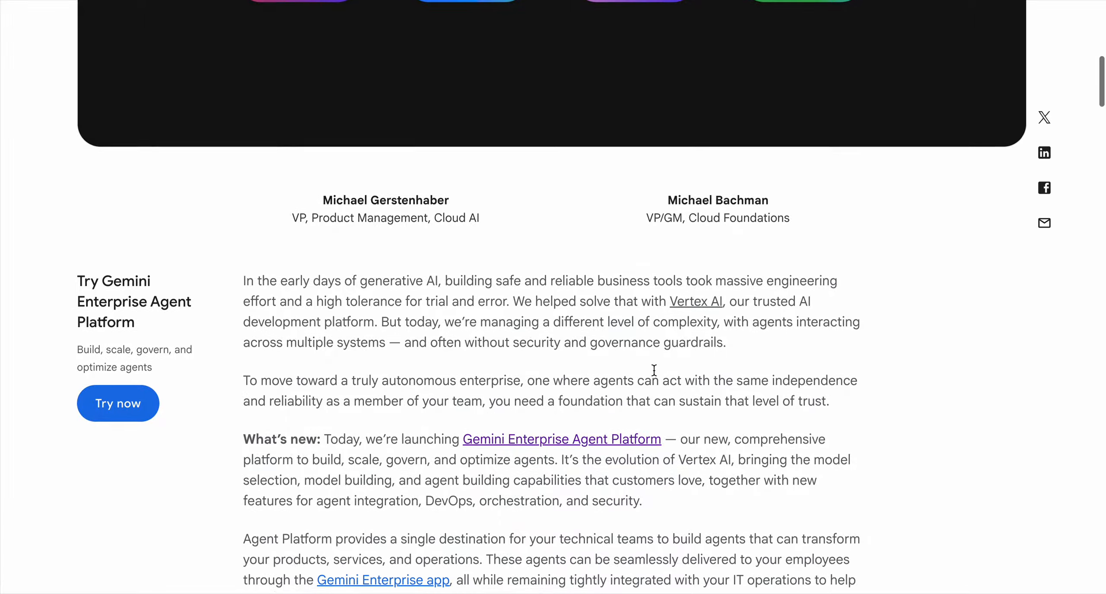
scroll(654, 371, "down", 2)
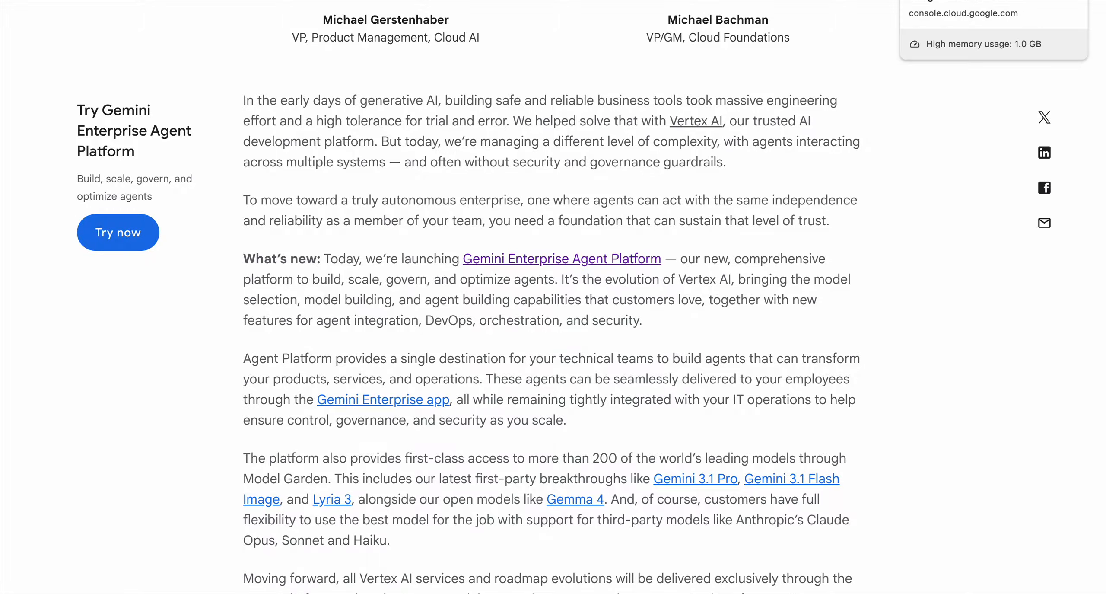
Switch to the Google Cloud console and view the Agent Platform overview with its Models and Agents sections
left_click(950, 1)
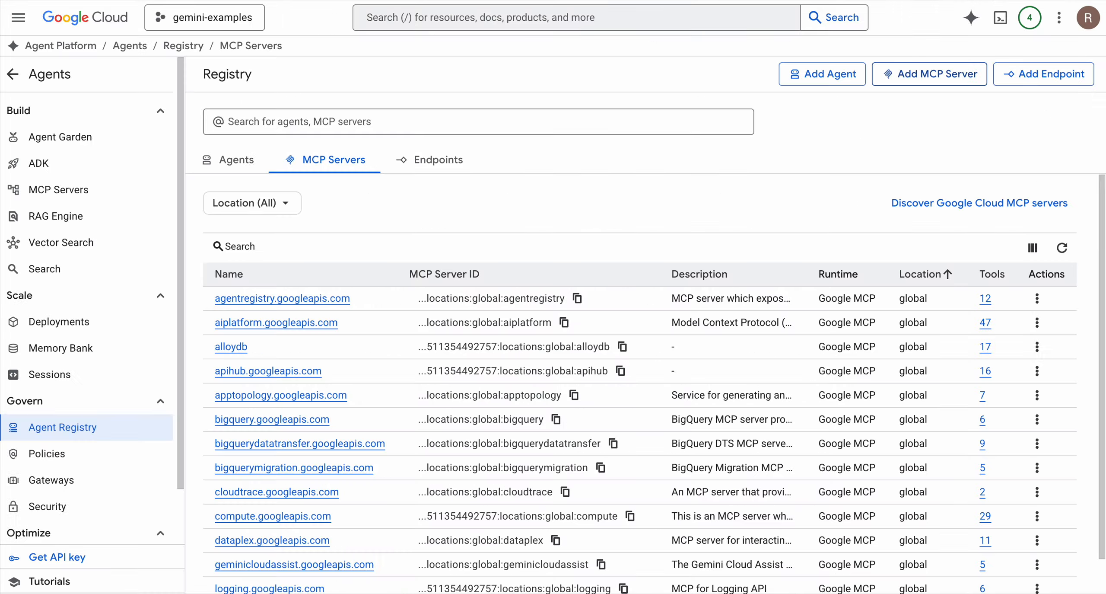
left_click(74, 50)
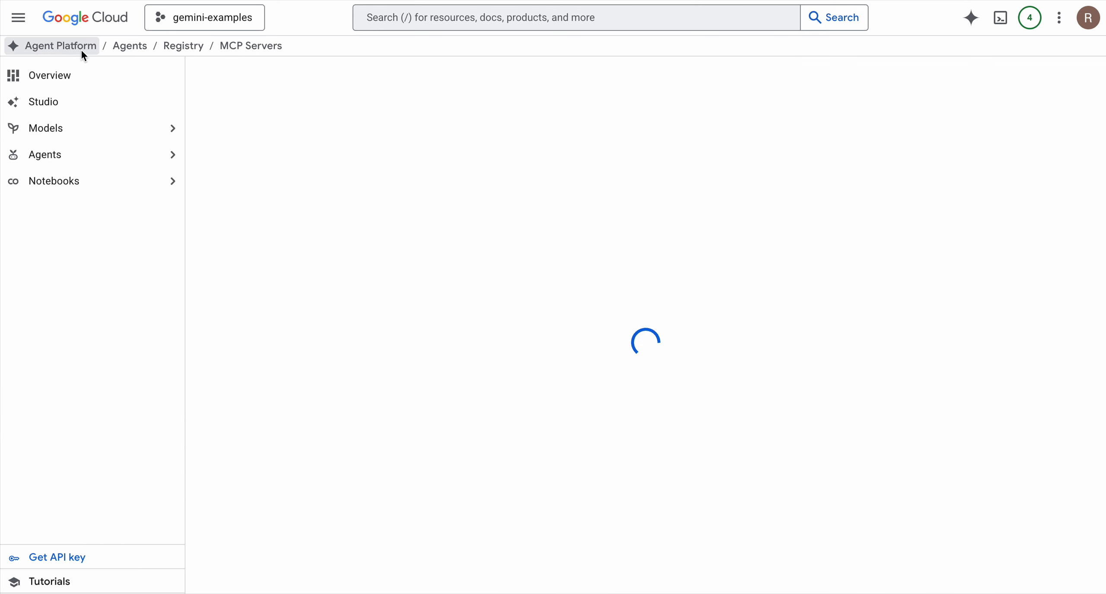
mouse_move(114, 156)
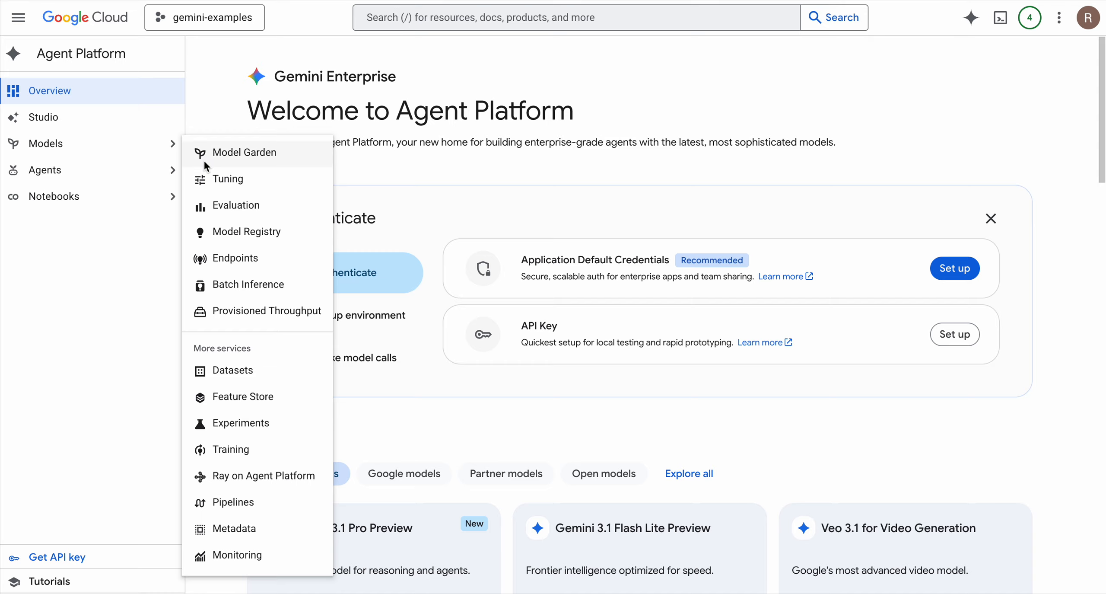
mouse_move(61, 178)
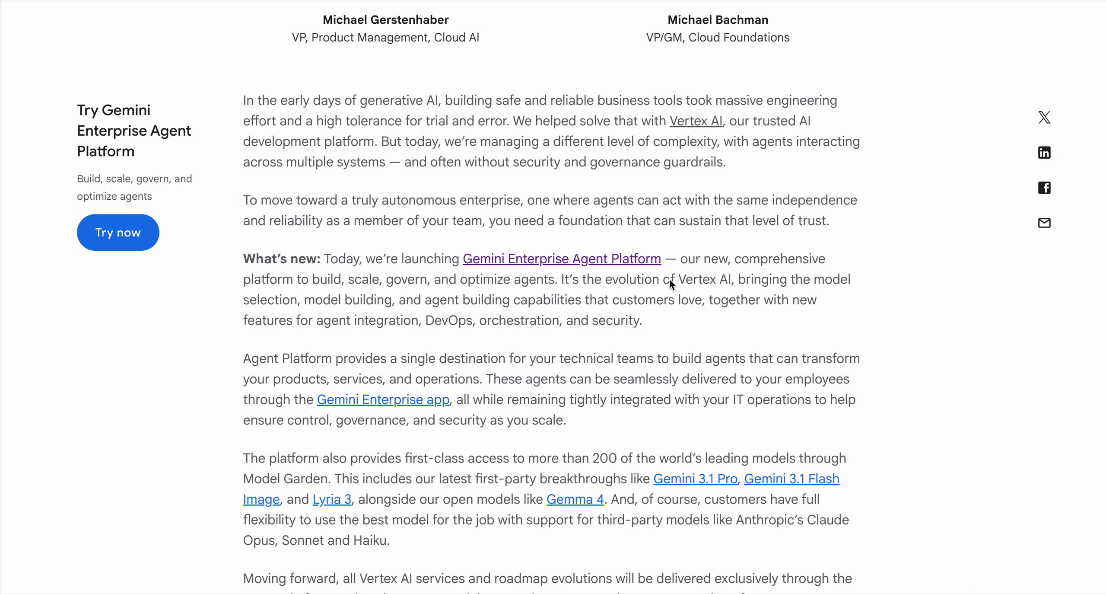
Return to the launch post and examine the Build, Scale, Govern and Optimize points and the platform diagram
scroll(669, 278, "down", 6)
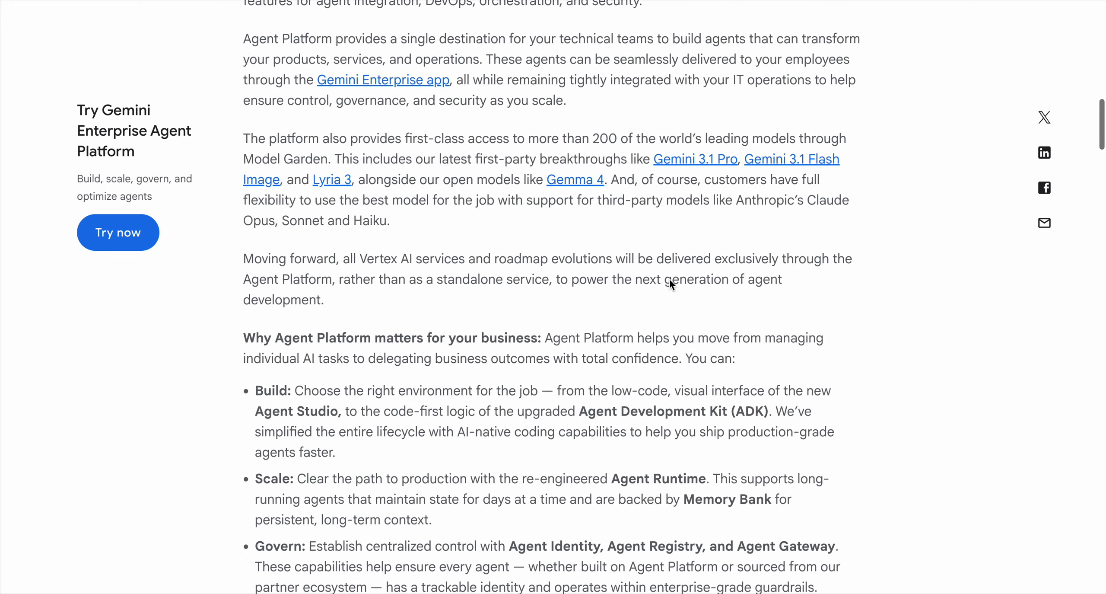
scroll(669, 280, "down", 10)
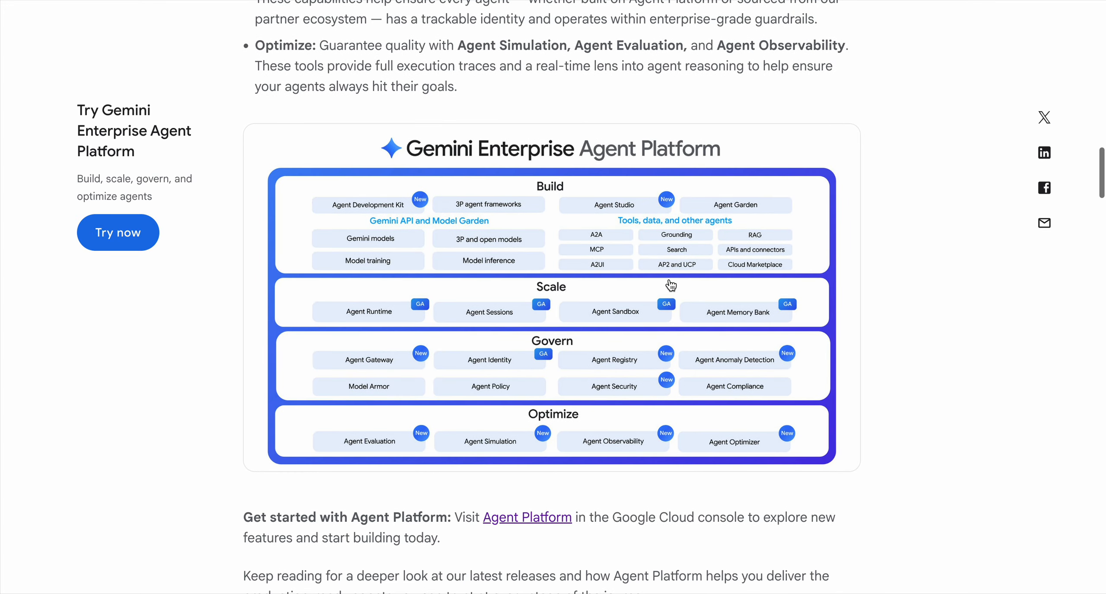
scroll(671, 285, "down", 1)
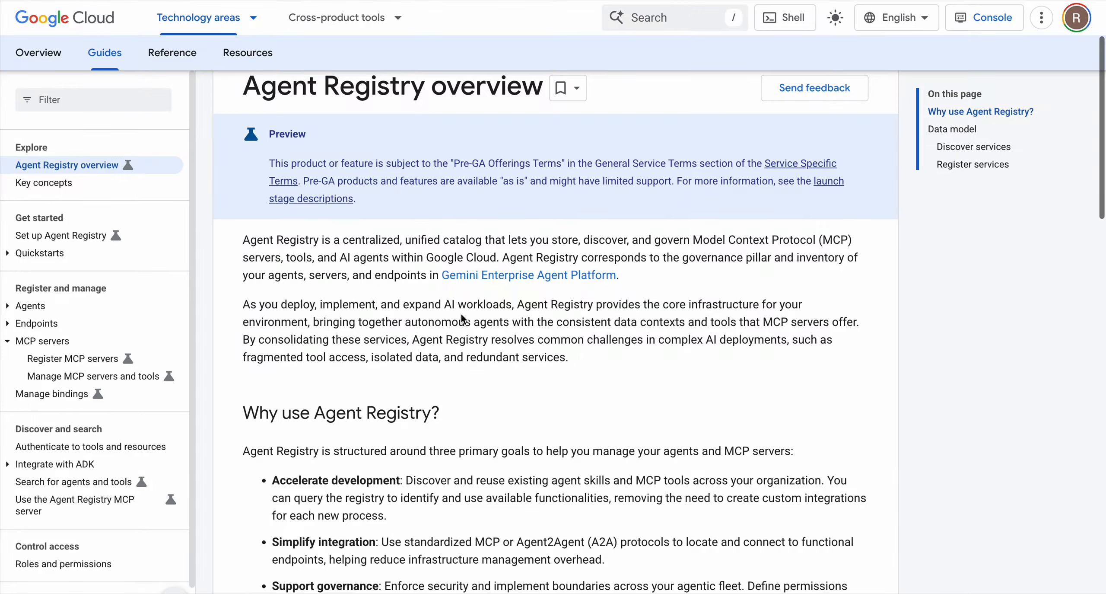
Read the Agent Registry overview documentation on its purpose, why to use it and its data model
scroll(462, 319, "down", 3)
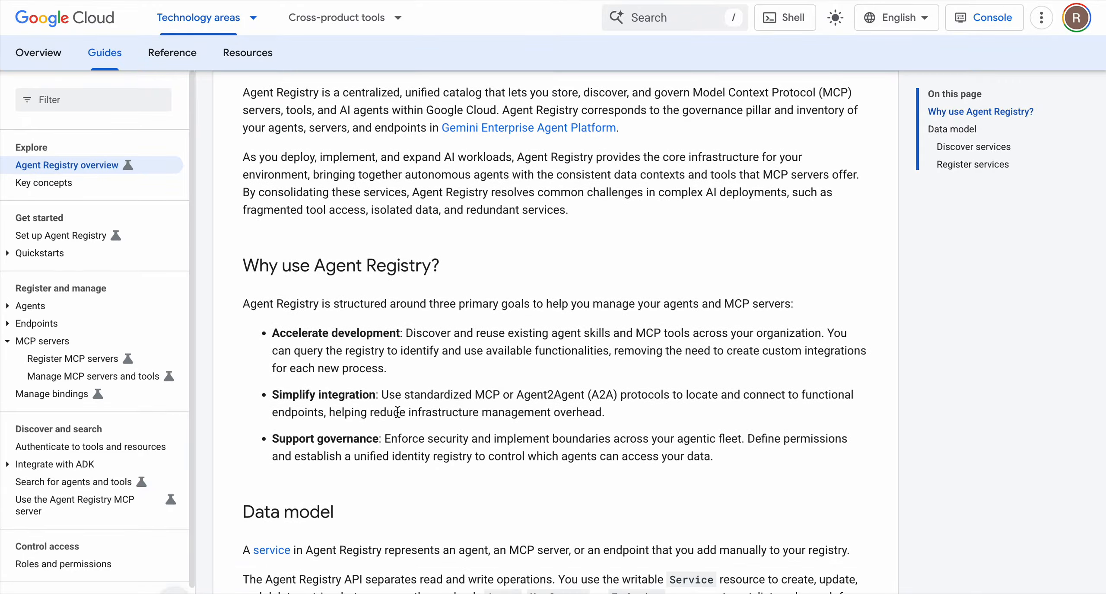
scroll(410, 394, "down", 1)
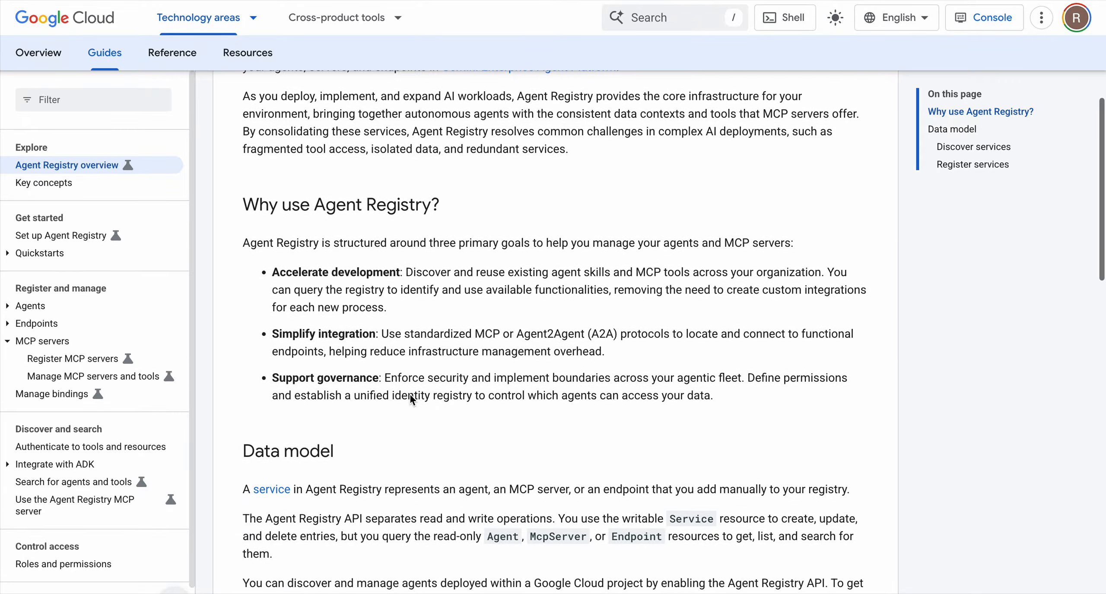
scroll(410, 394, "down", 1)
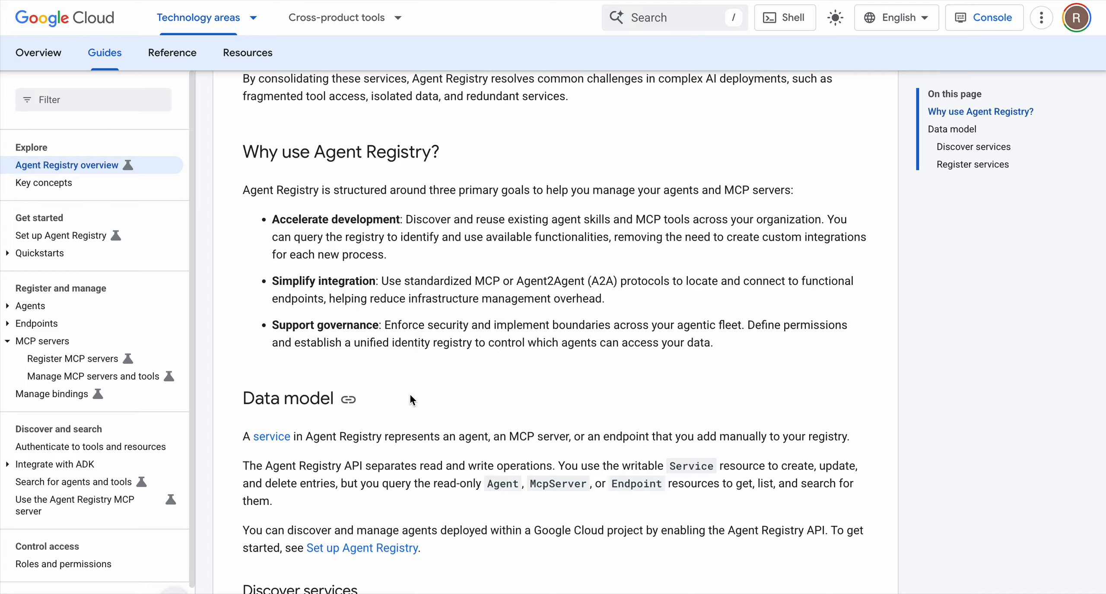
scroll(410, 398, "down", 4)
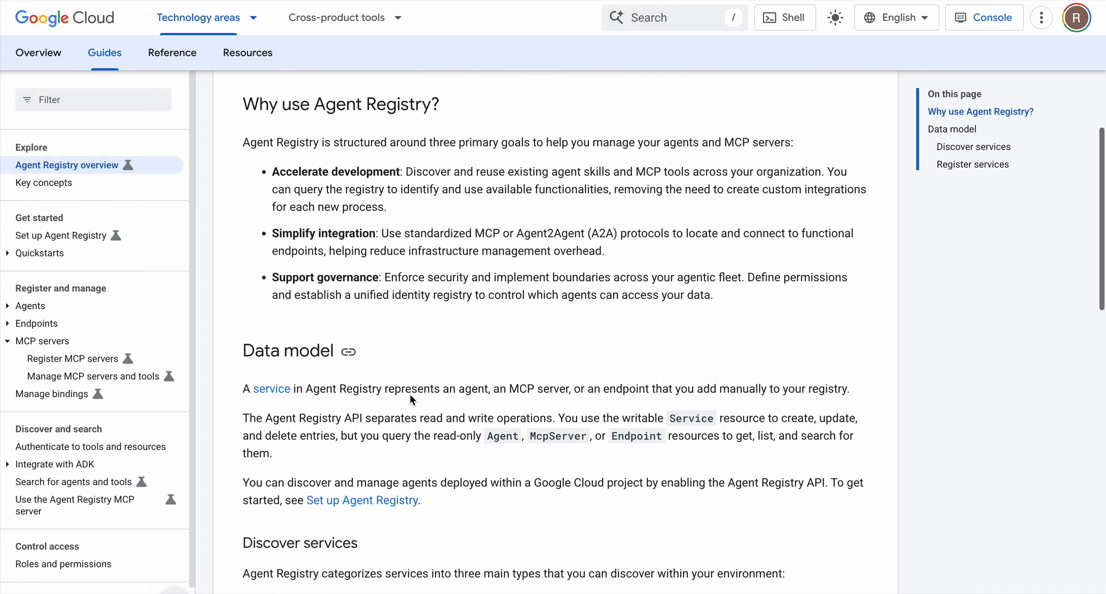
scroll(411, 397, "down", 4)
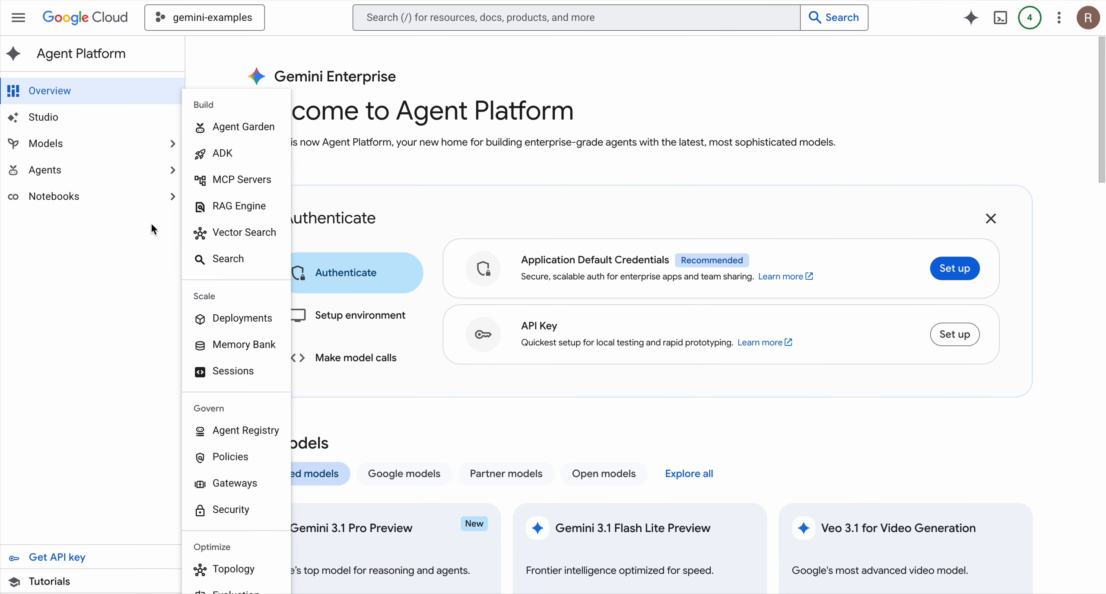
Open the Agent Registry in the Google Cloud console and show its list of registered MCP servers
mouse_move(123, 149)
mouse_move(86, 175)
left_click(259, 428)
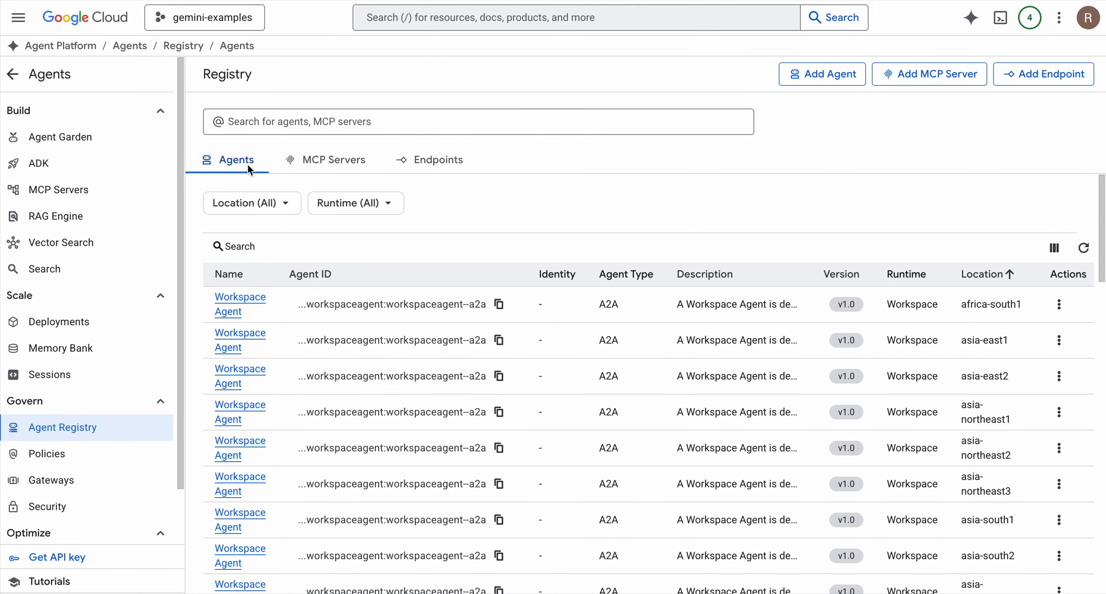
left_click(332, 164)
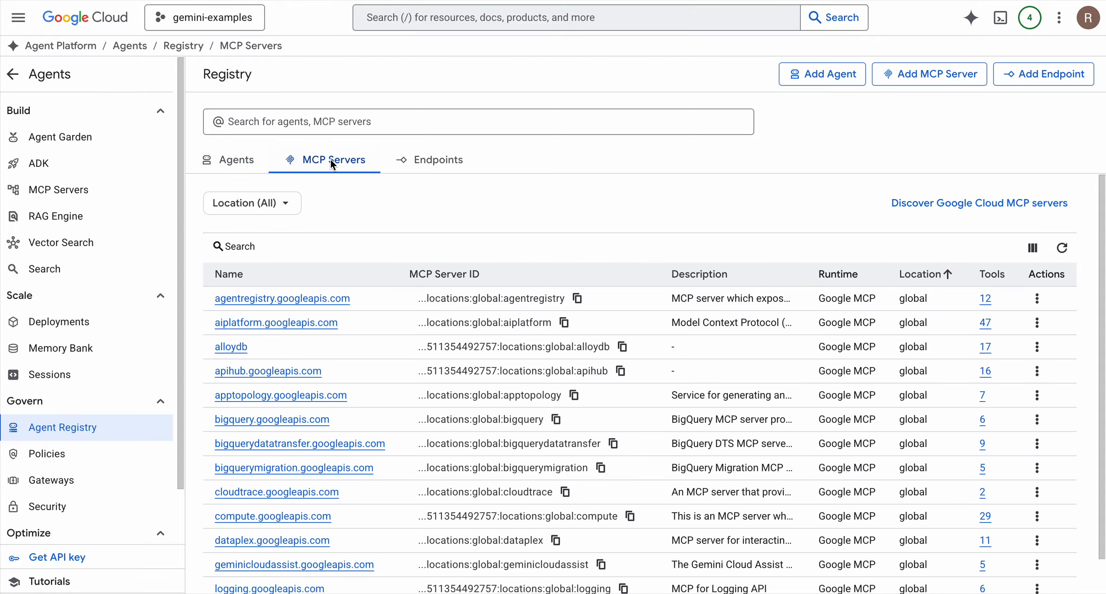
scroll(376, 426, "down", 1)
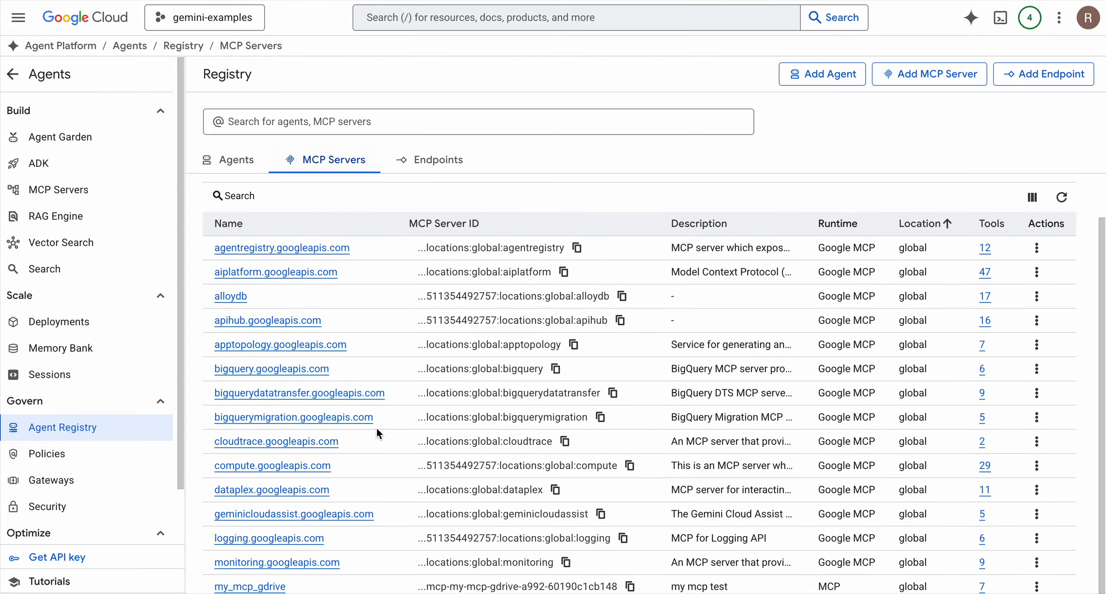
scroll(377, 429, "down", 1)
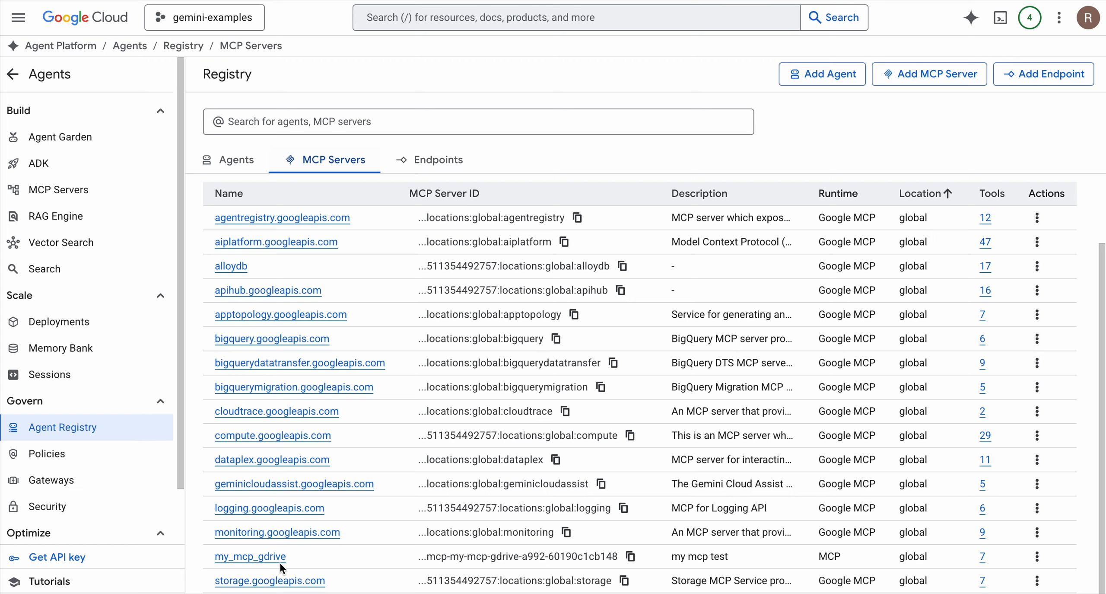
Open the details of the my_mcp_gdrive server and copy its MCP server URL
left_click(262, 557)
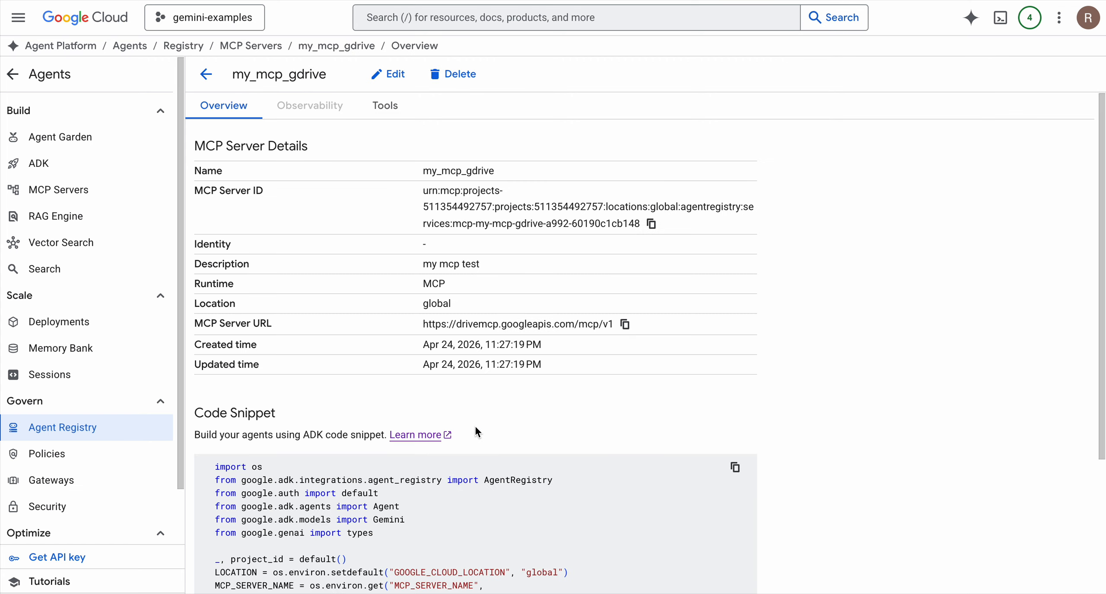
left_click_drag(420, 324, 614, 323)
key("ctrl+c")
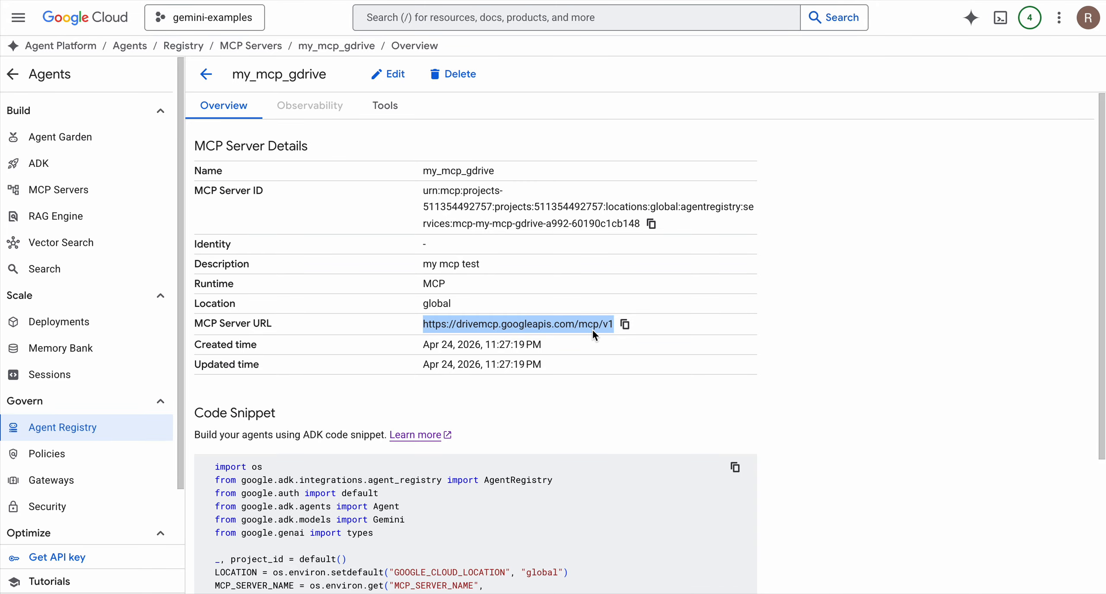
Start adding a new MCP server to the registry and name it gdrive_mcp_server_for_me
left_click(208, 75)
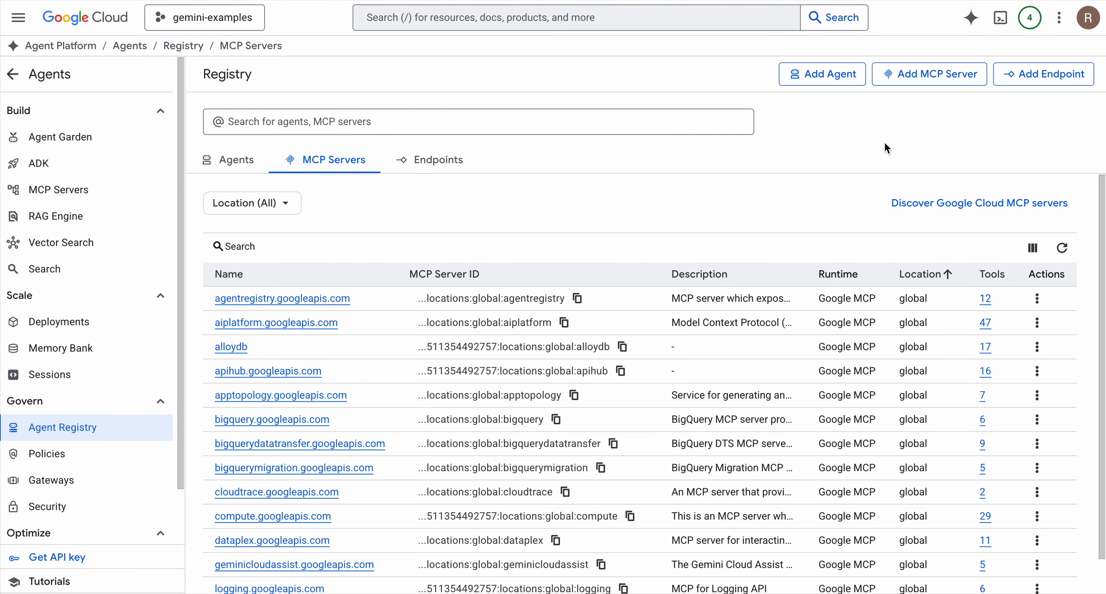
left_click(923, 75)
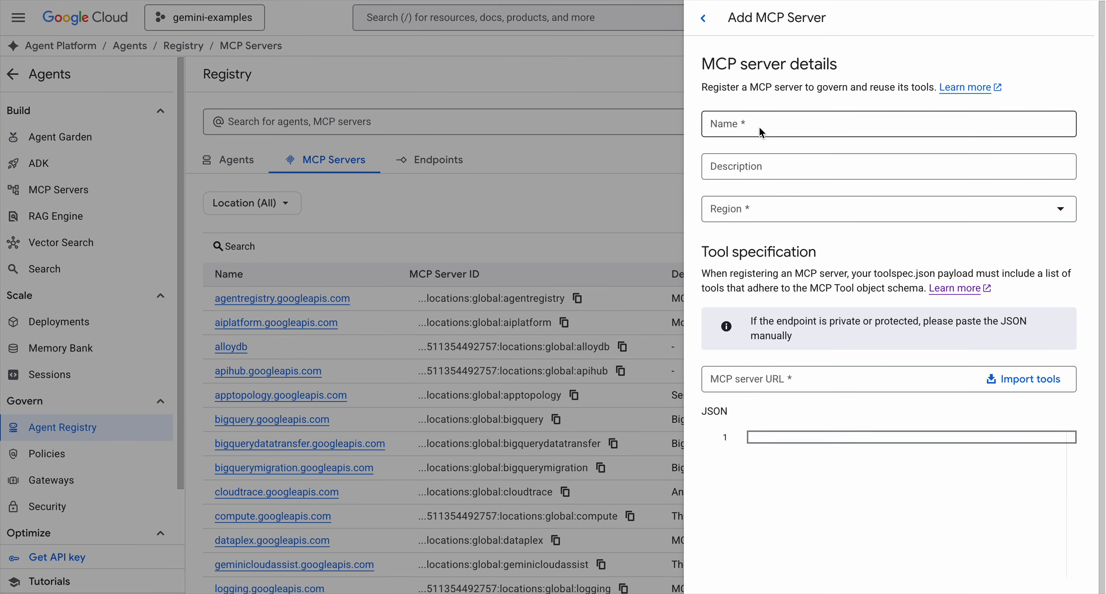
left_click(753, 130)
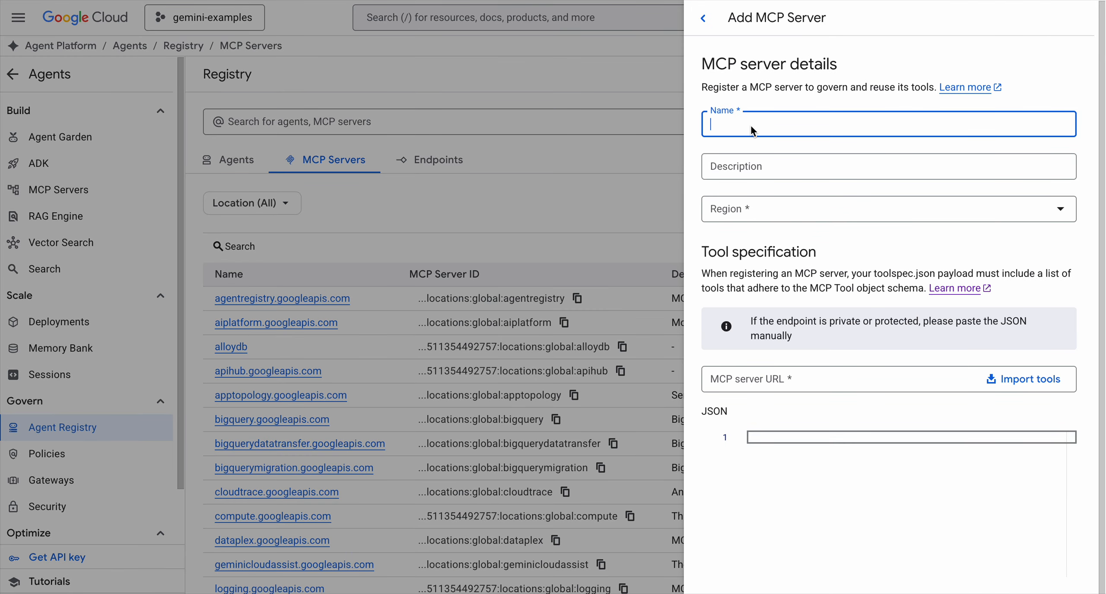
type("gdrive_mcp_server_for_me")
Enter the description "This exposes all the tools to interact with google drive" and set the region to global (Global)
left_click(750, 171)
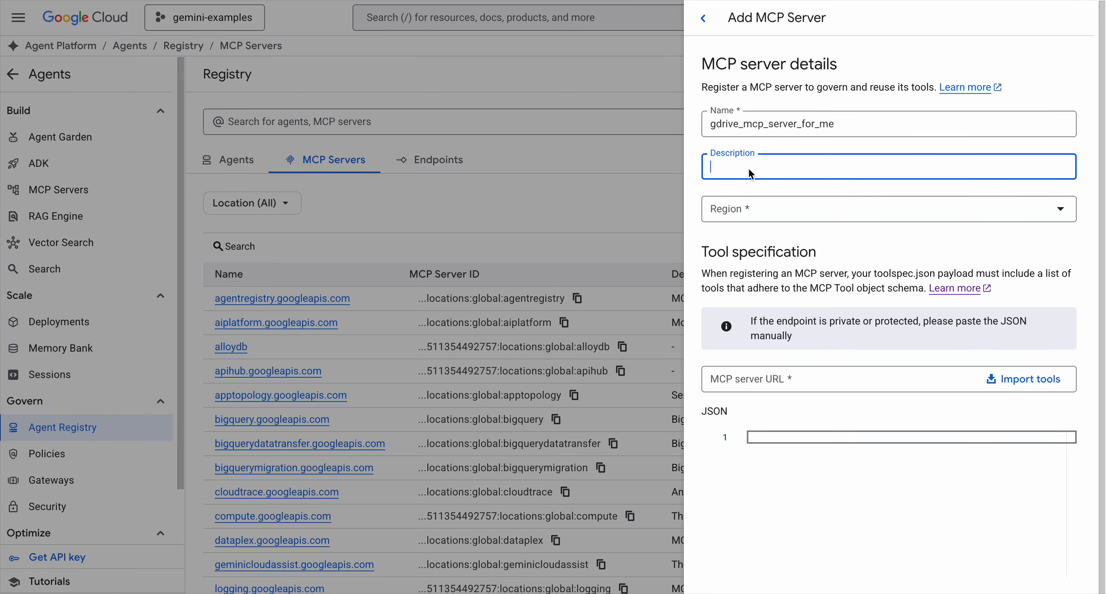
type("This expos")
type("es al ")
type("l the o")
type("oo")
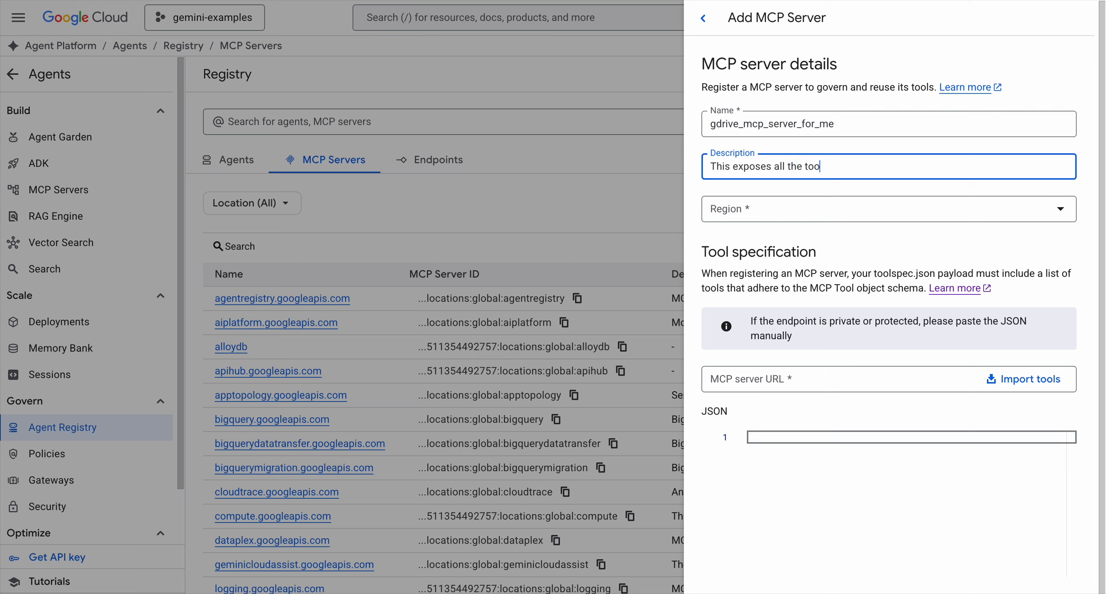
type("ls to interact with googledrive")
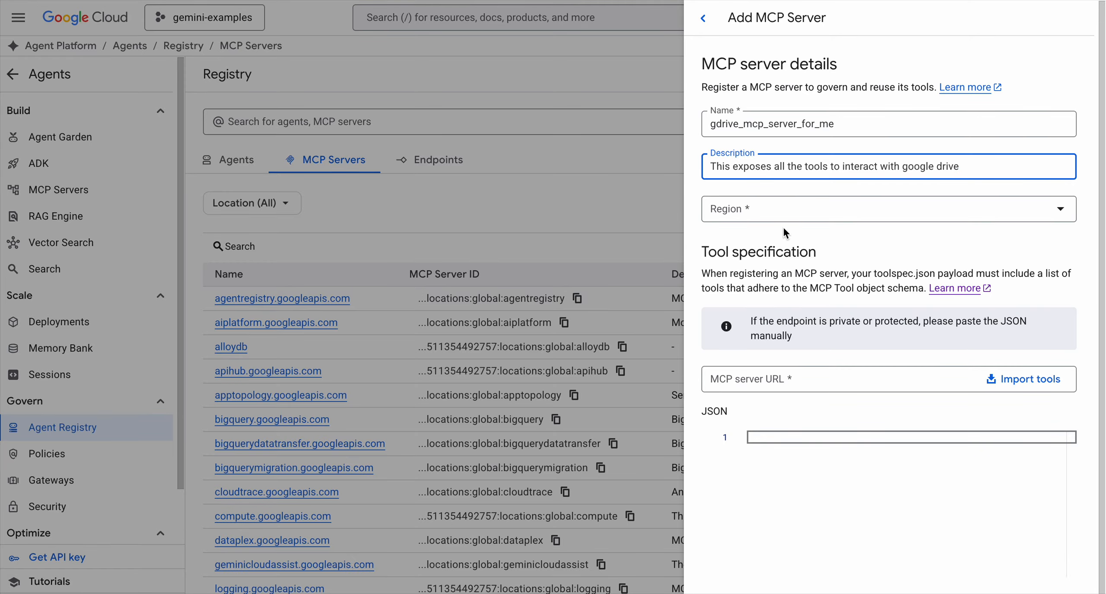
left_click(795, 209)
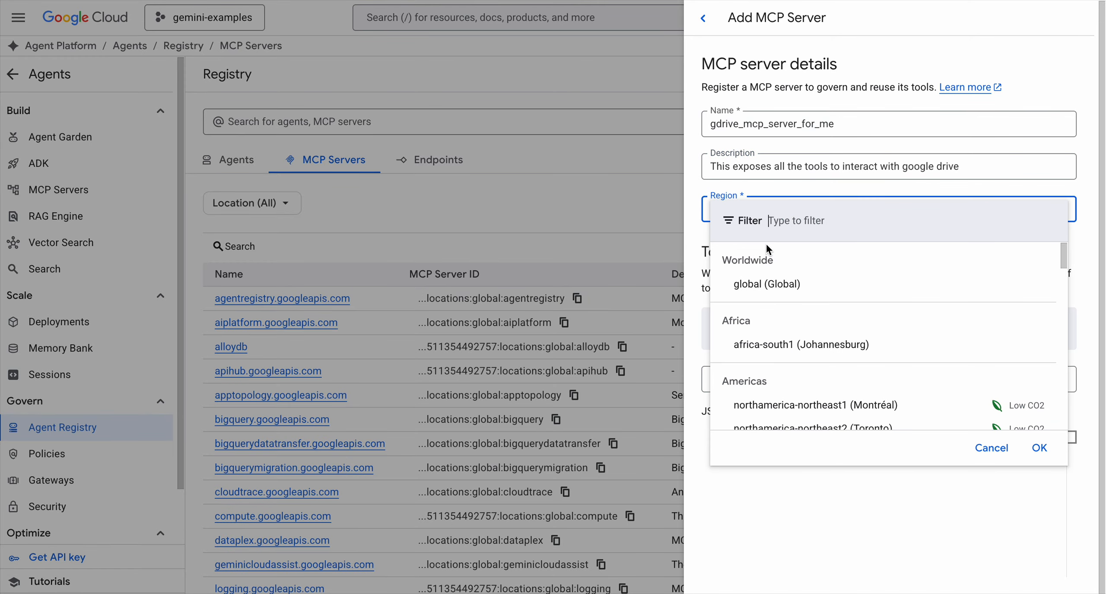
left_click(797, 285)
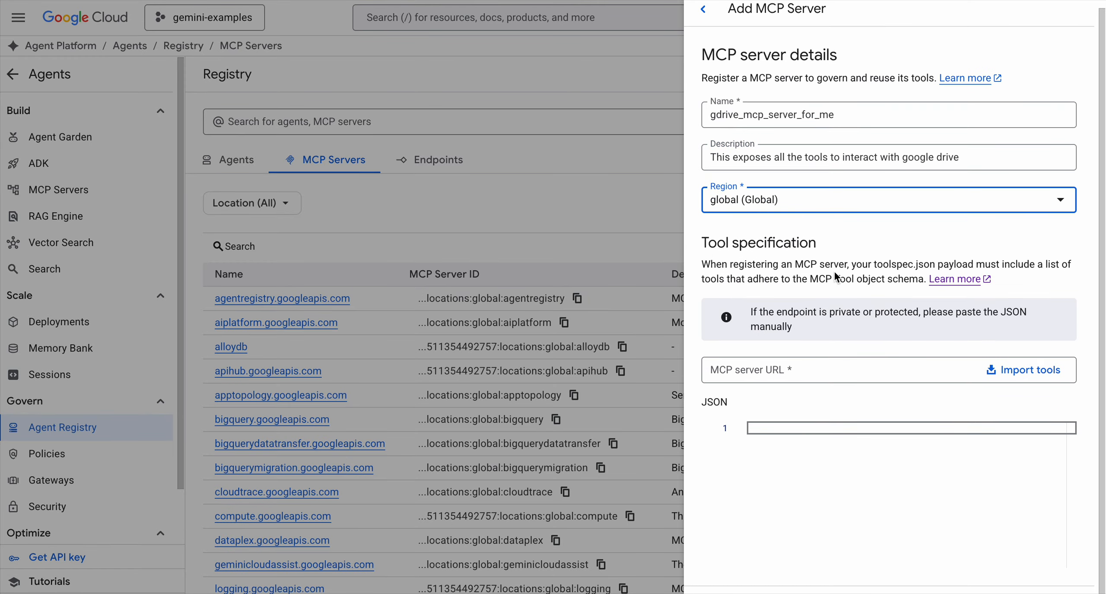
left_click(737, 377)
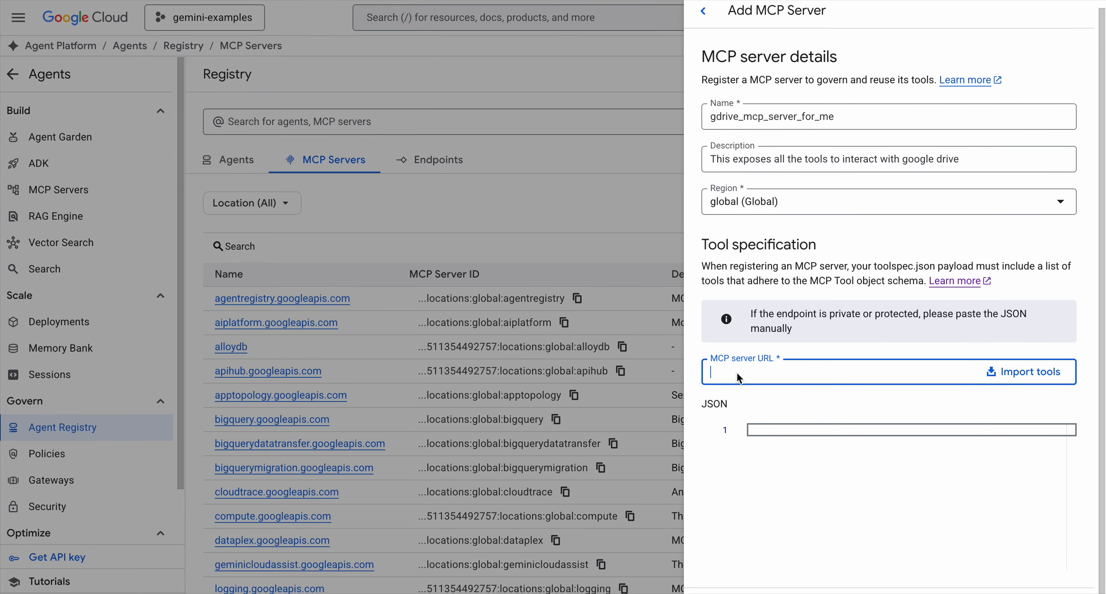
key("ctrl+v")
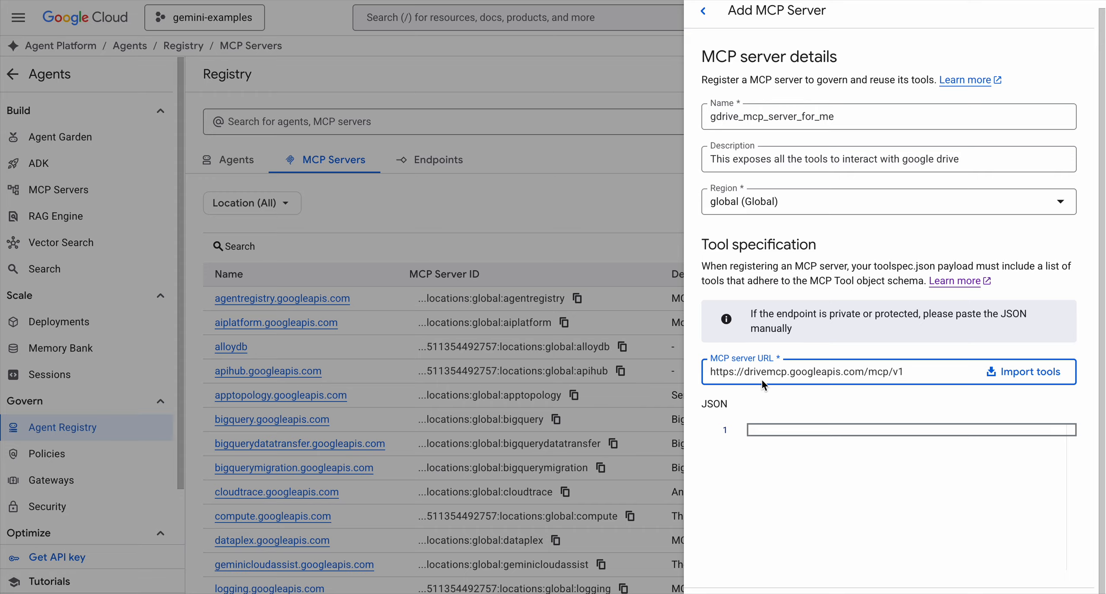
left_click(1019, 374)
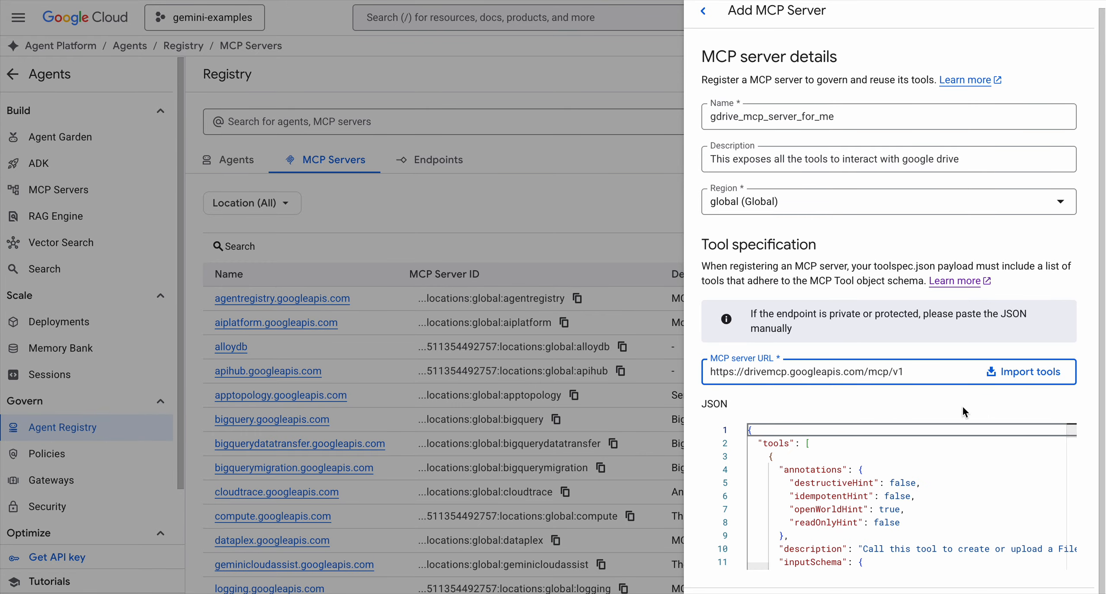
Review the imported tool specification JSON, including the file upload tool's input schema
scroll(907, 484, "down", 1)
scroll(908, 484, "down", 1)
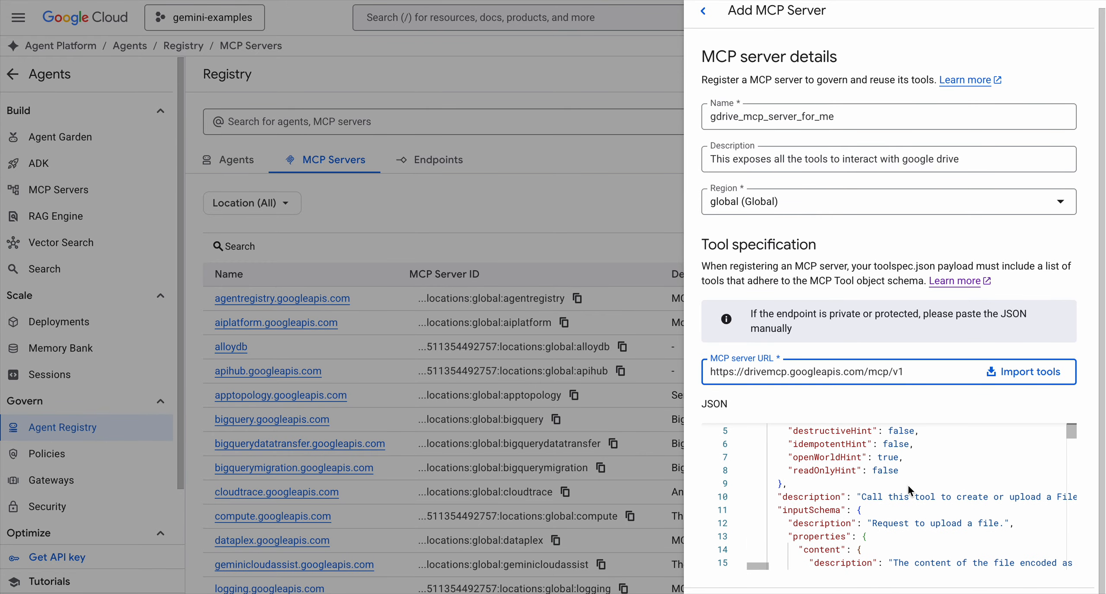
scroll(907, 484, "up", 2)
scroll(907, 484, "down", 1)
scroll(908, 484, "down", 2)
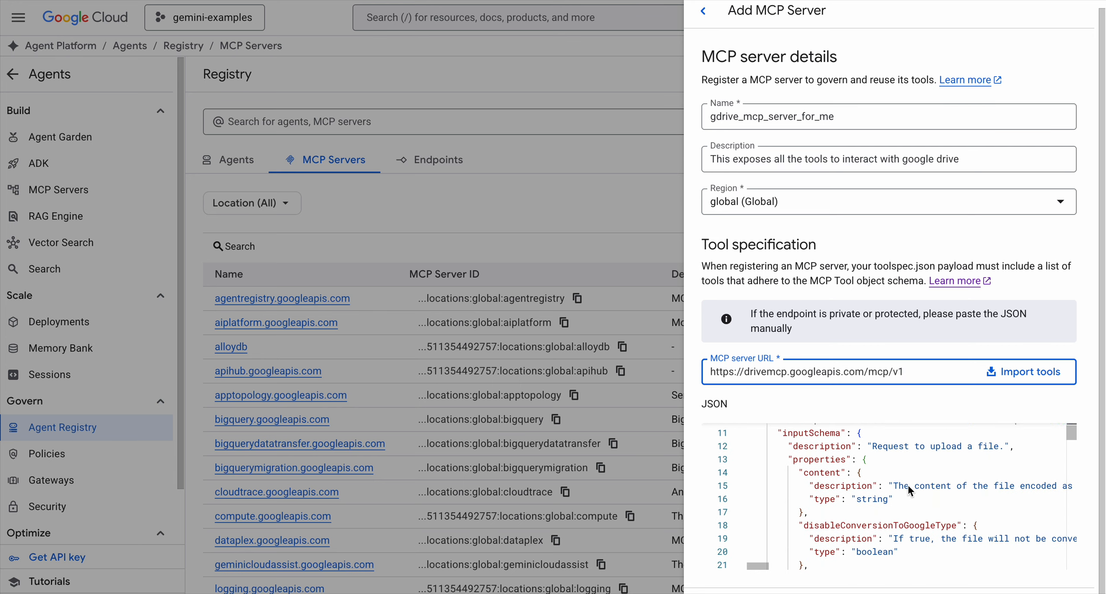
scroll(886, 487, "down", 3)
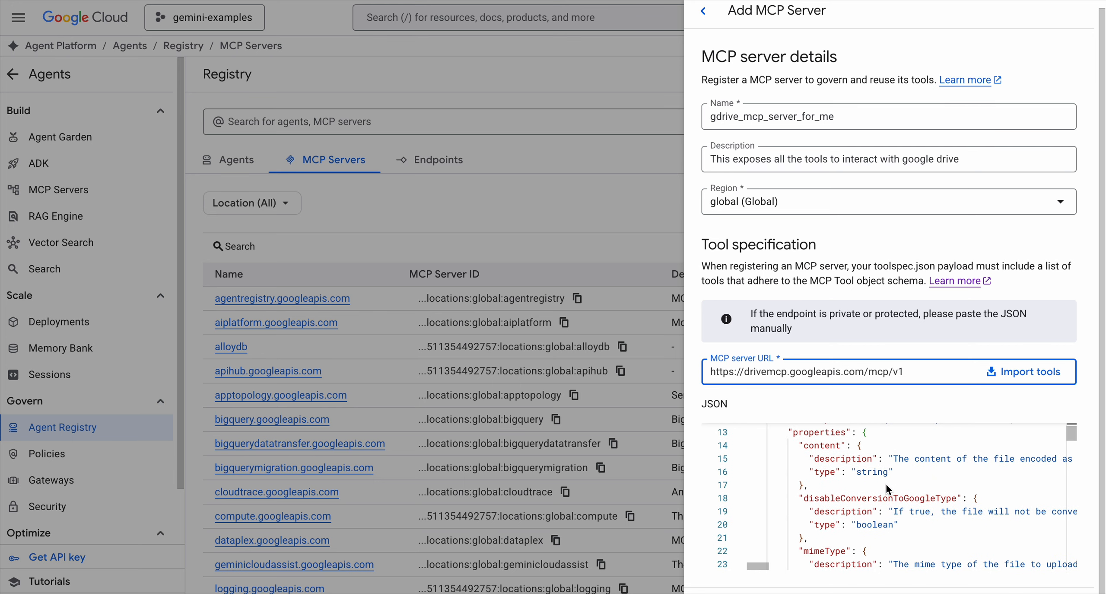
Examine the imported tool specification JSON from the create_file schema through the download_file_content definition
scroll(885, 482, "down", 4)
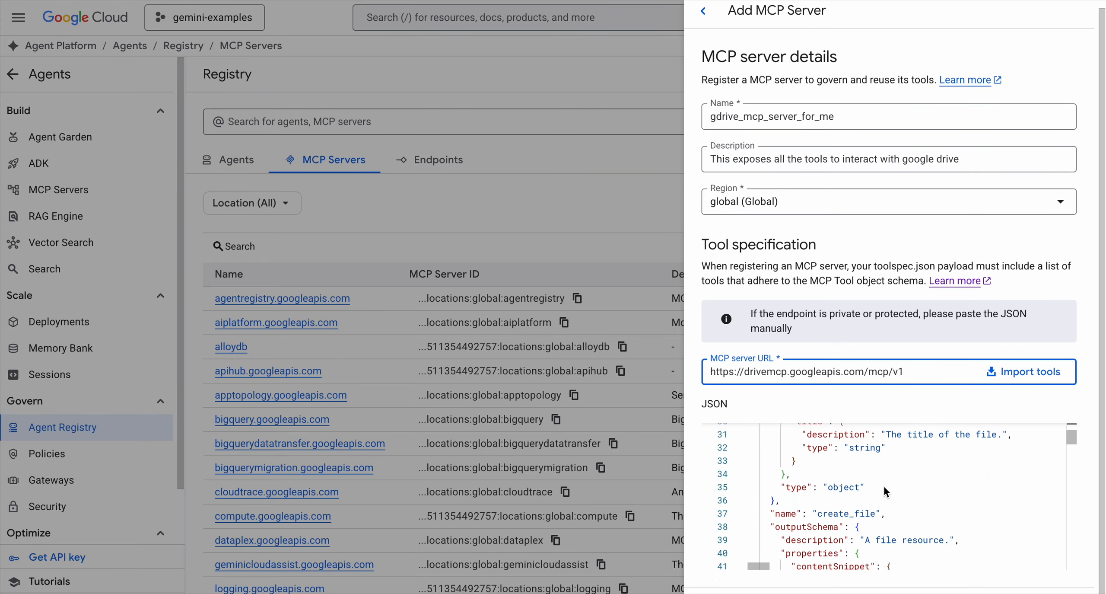
scroll(867, 516, "down", 4)
scroll(868, 520, "down", 5)
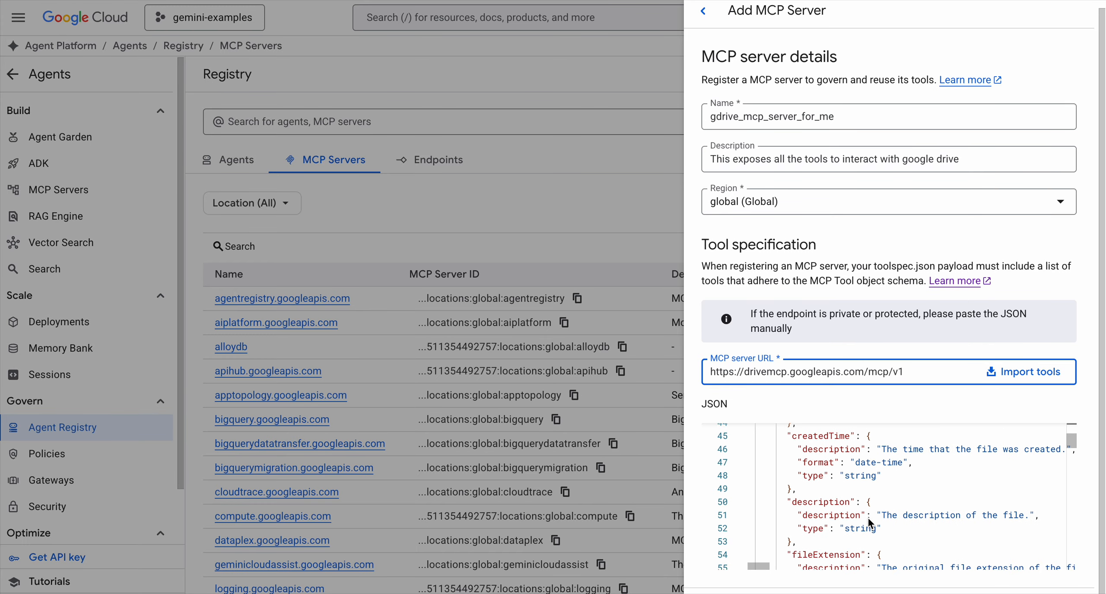
scroll(868, 523, "down", 8)
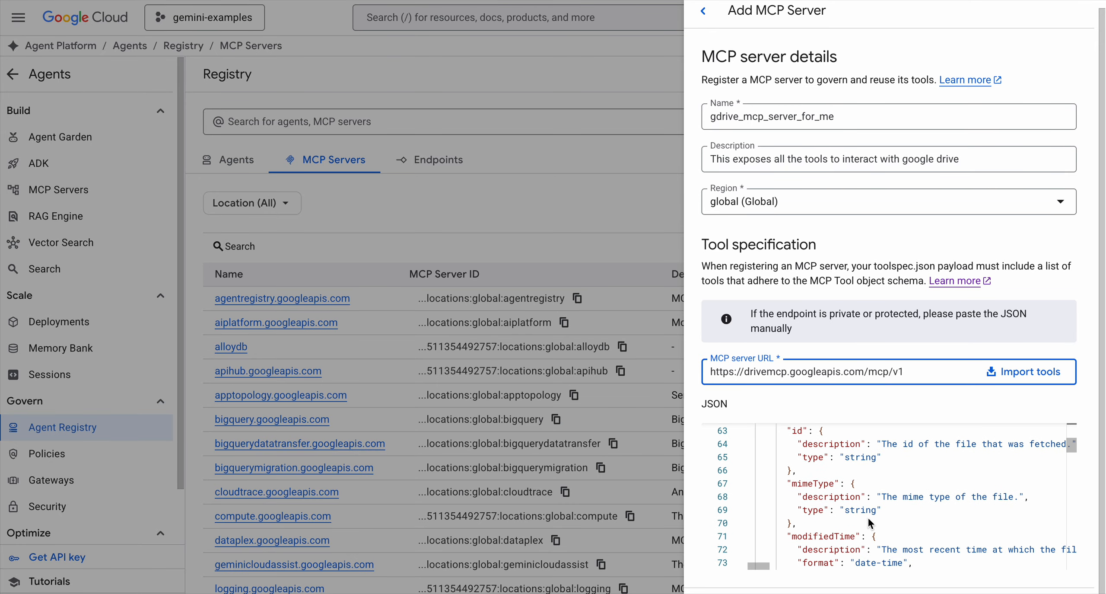
scroll(870, 521, "down", 6)
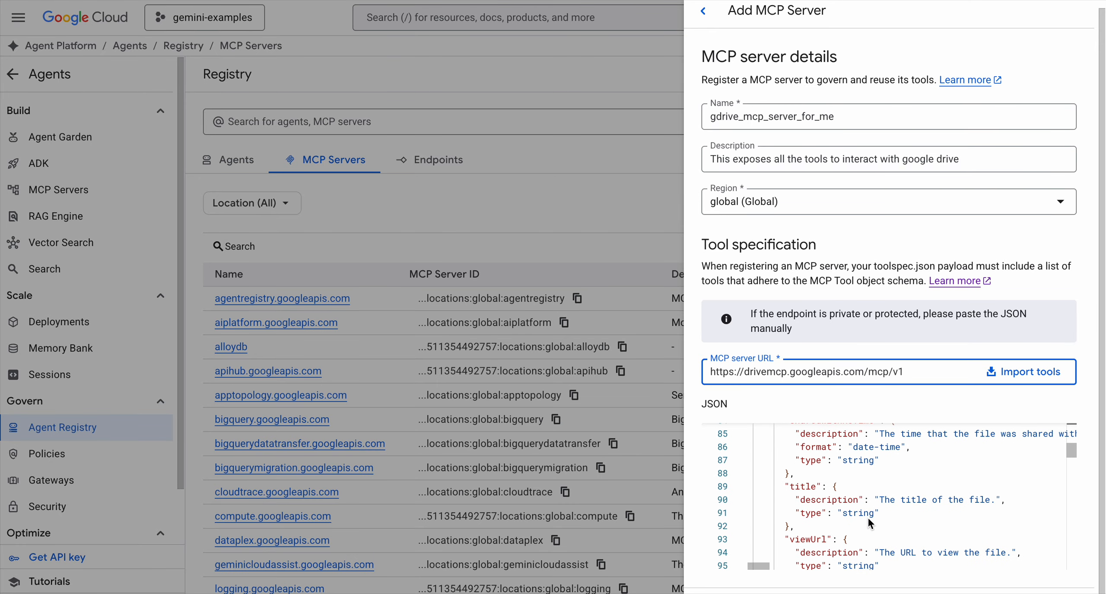
scroll(868, 518, "down", 5)
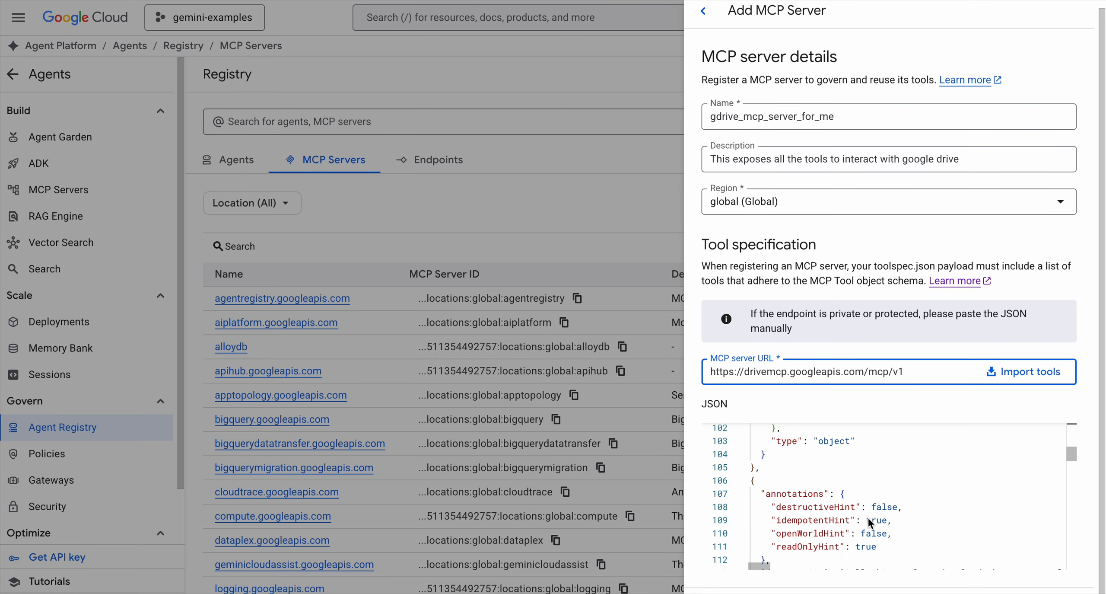
scroll(867, 517, "down", 3)
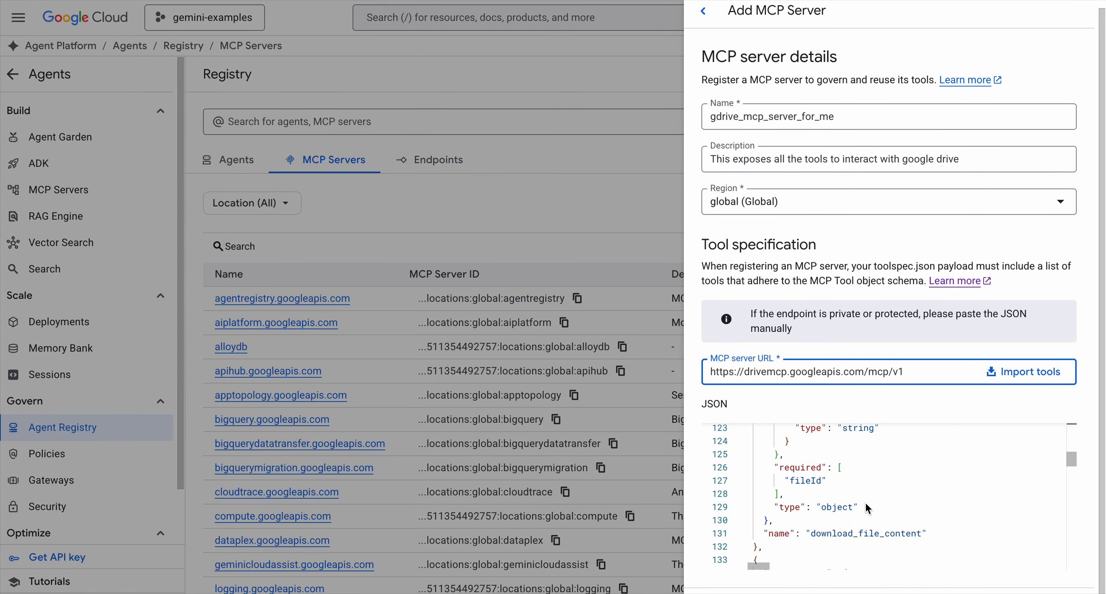
scroll(865, 502, "up", 20)
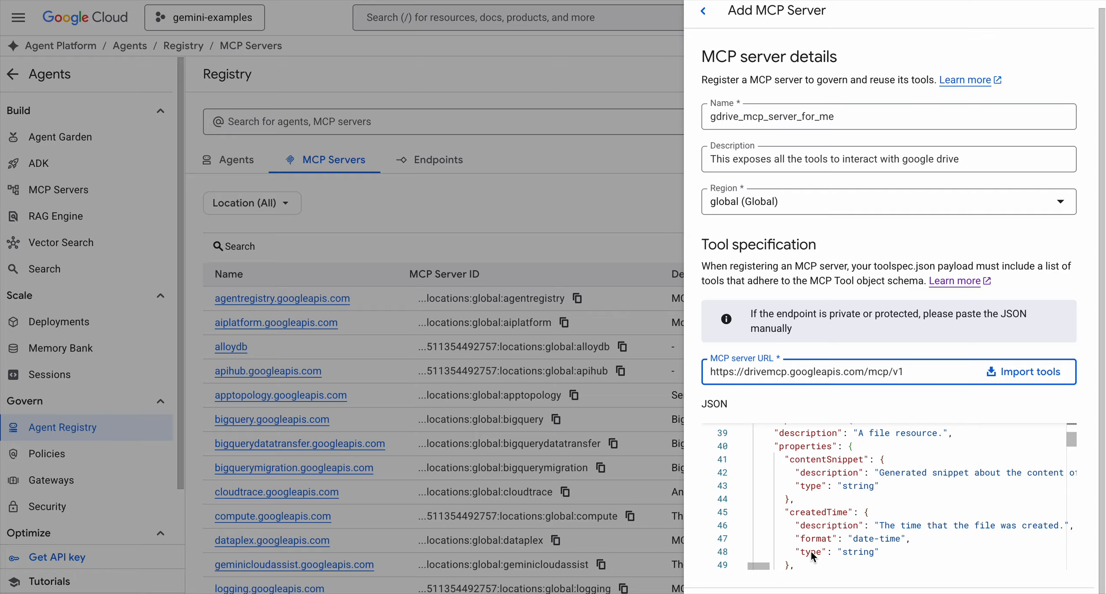
scroll(810, 550, "down", 3)
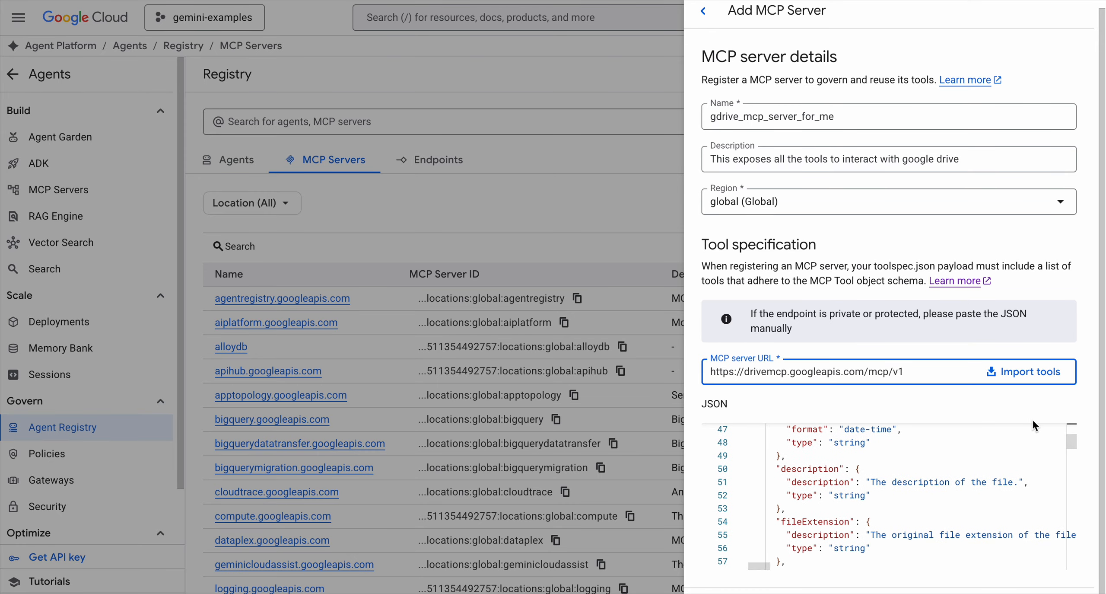
Proceed to the MCP tool selection, review the offered Google Drive tools and leave the form without registering the server
left_click(718, 592)
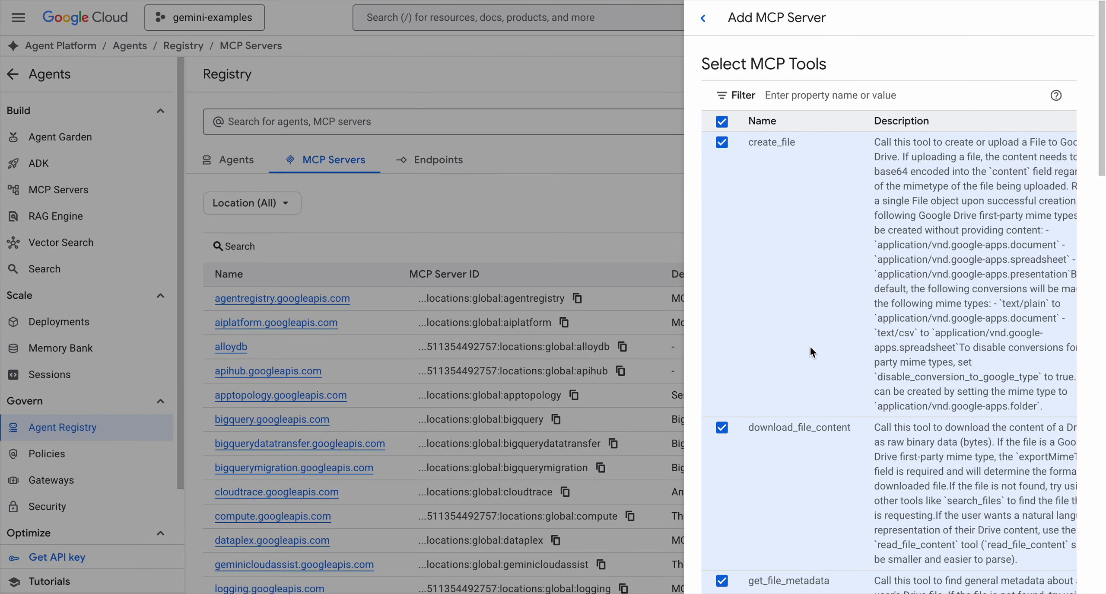
scroll(810, 347, "down", 2)
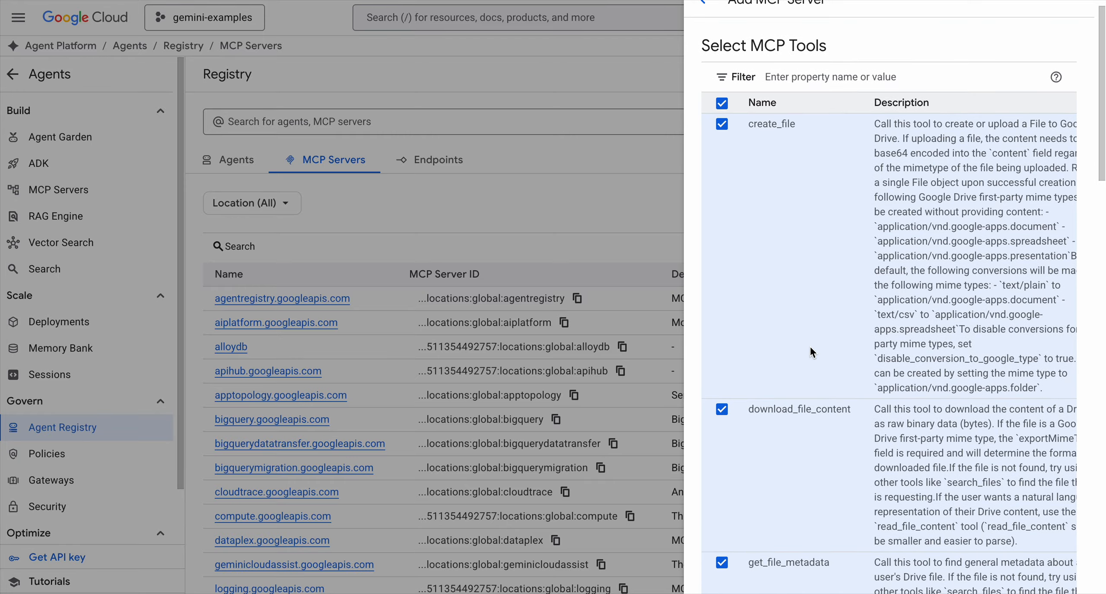
scroll(810, 351, "down", 12)
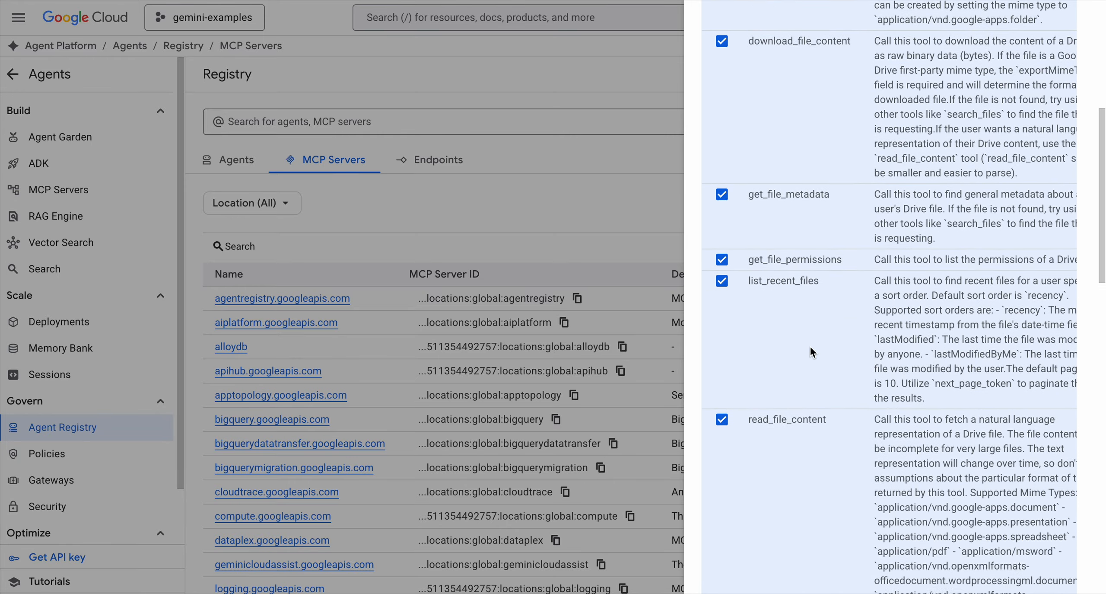
scroll(811, 351, "down", 14)
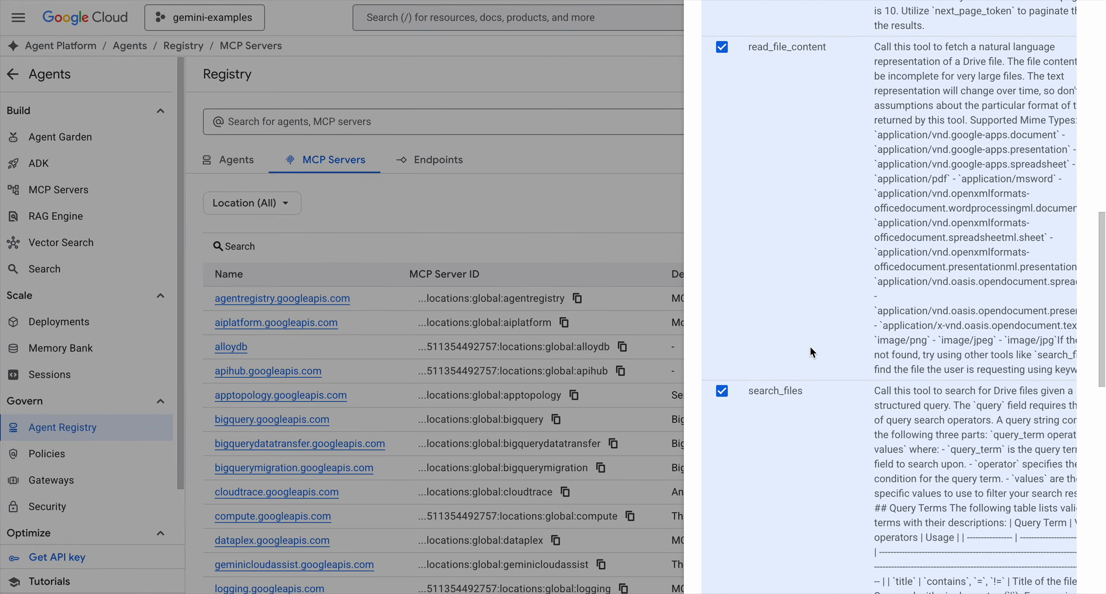
scroll(810, 348, "down", 12)
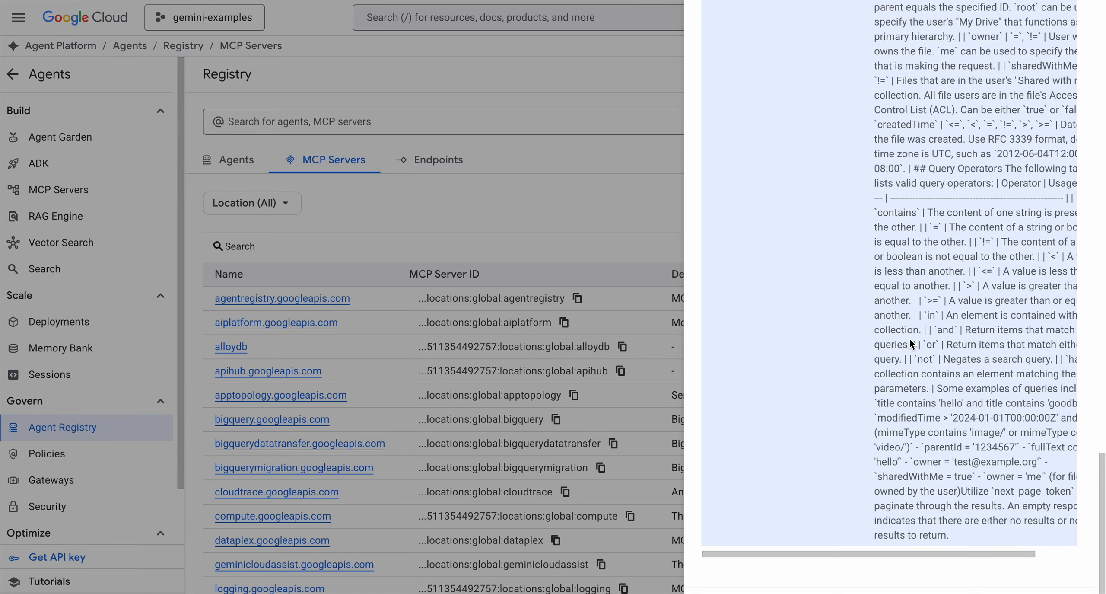
scroll(910, 337, "up", 3)
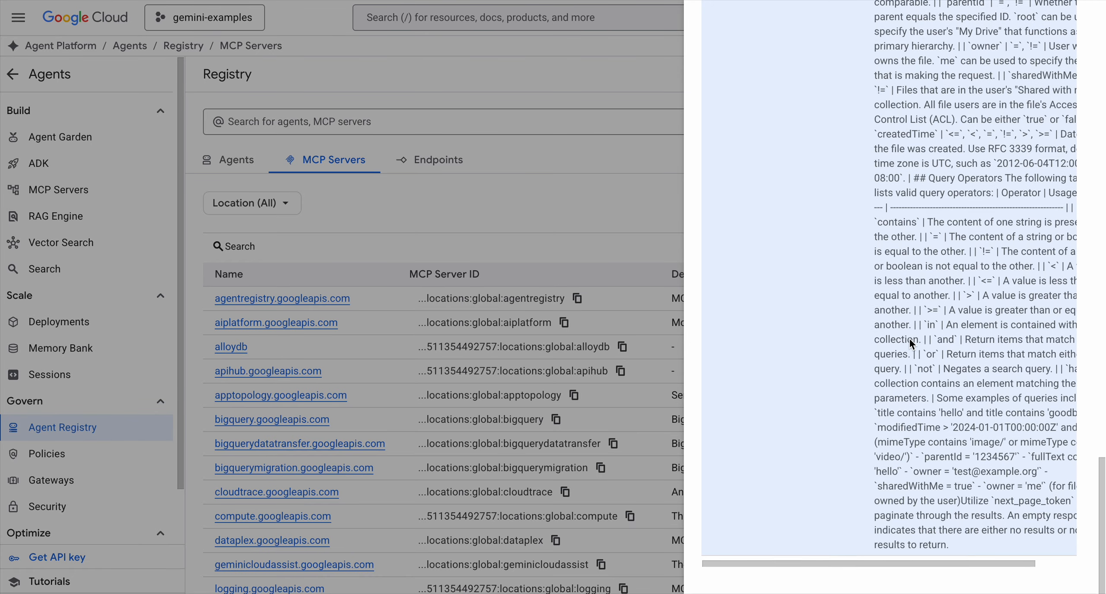
left_click(561, 228)
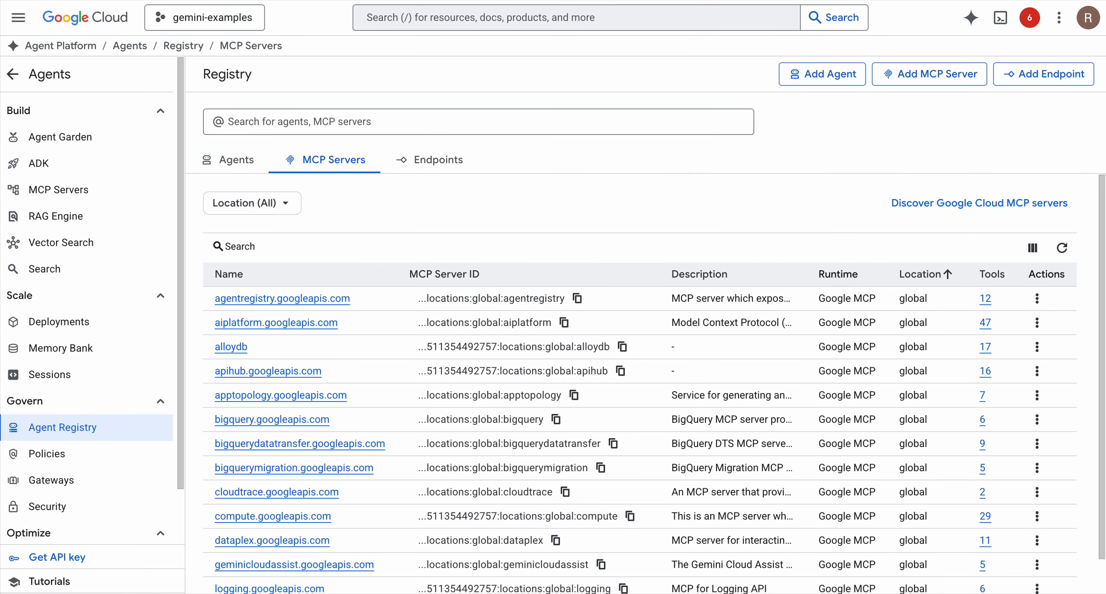
Reload the MCP server list, copy the MCP server URL from the my_mcp_gdrive details and return to the list
key("super+r")
scroll(586, 436, "down", 2)
scroll(585, 430, "down", 1)
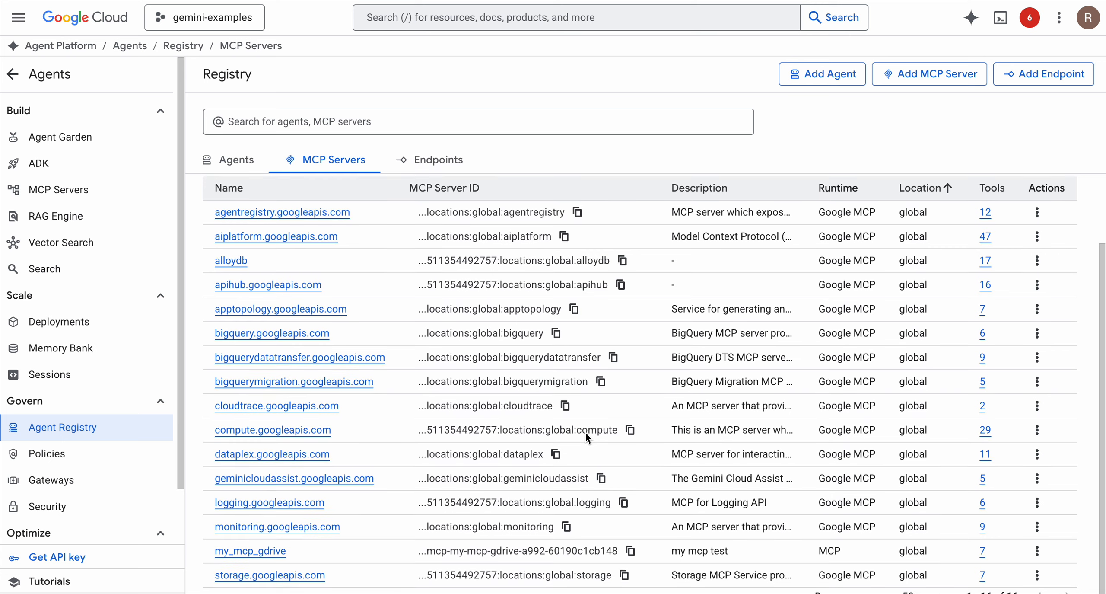
scroll(584, 431, "down", 1)
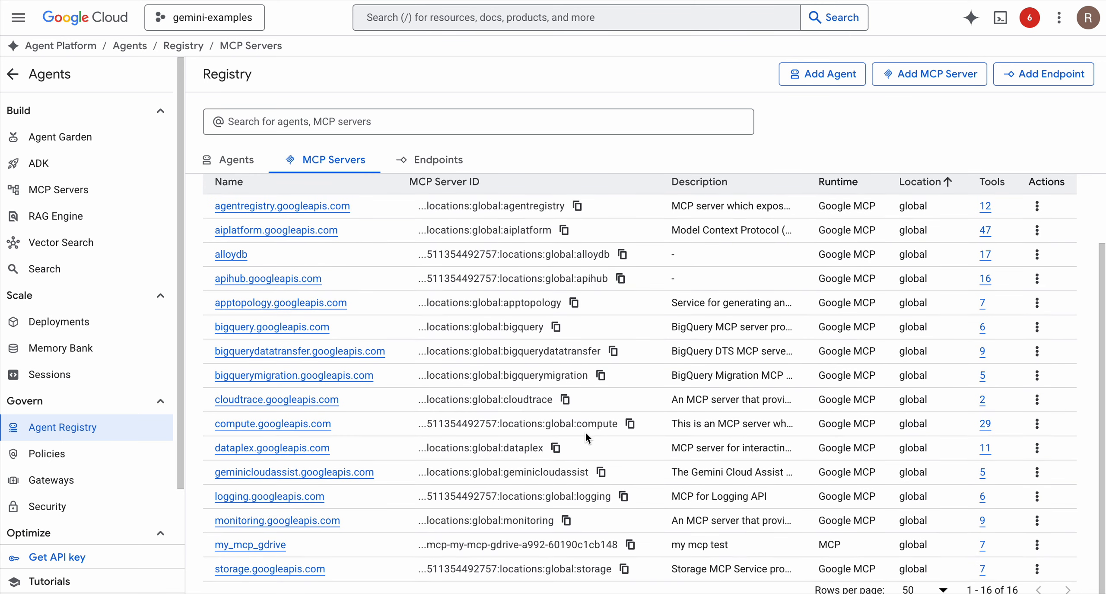
scroll(584, 431, "up", 1)
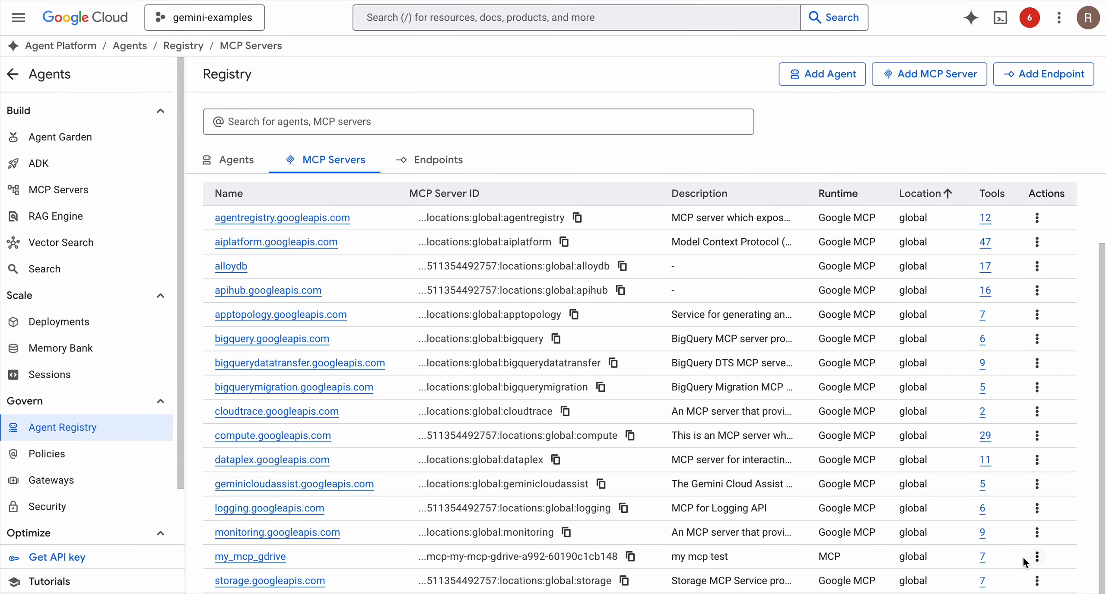
left_click(262, 557)
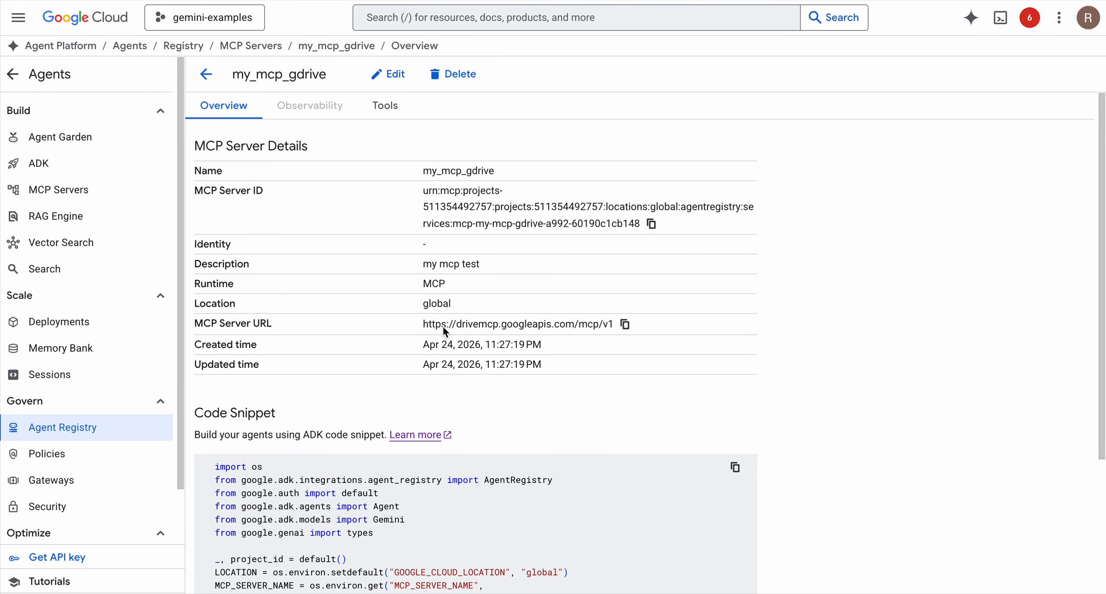
left_click(625, 324)
left_click(208, 75)
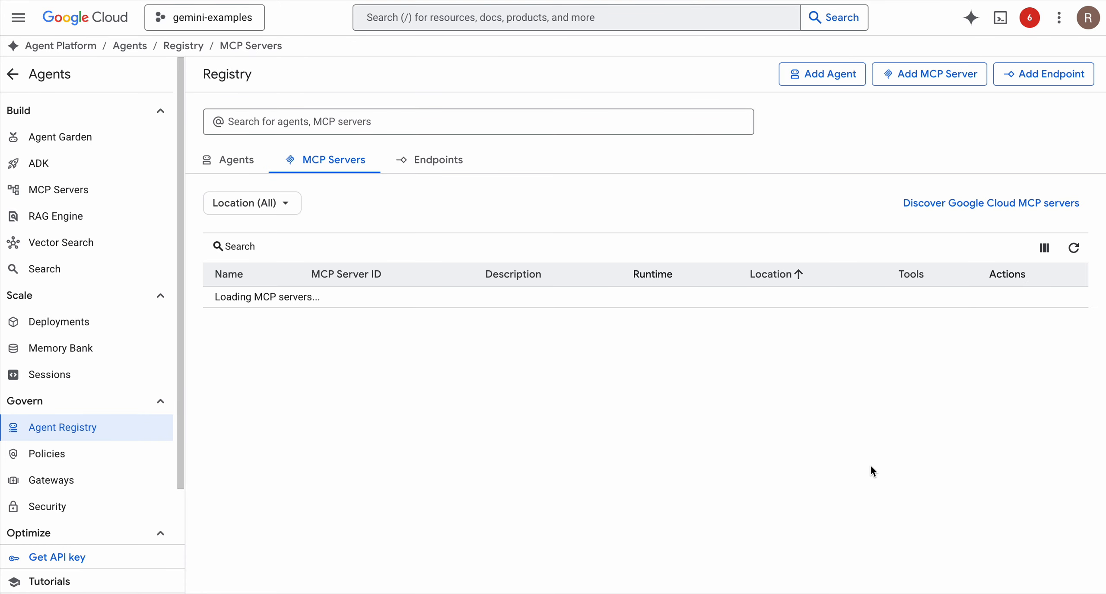
Delete the existing my_mcp_gdrive server from the registry, confirming with the word DELETE
scroll(871, 466, "down", 3)
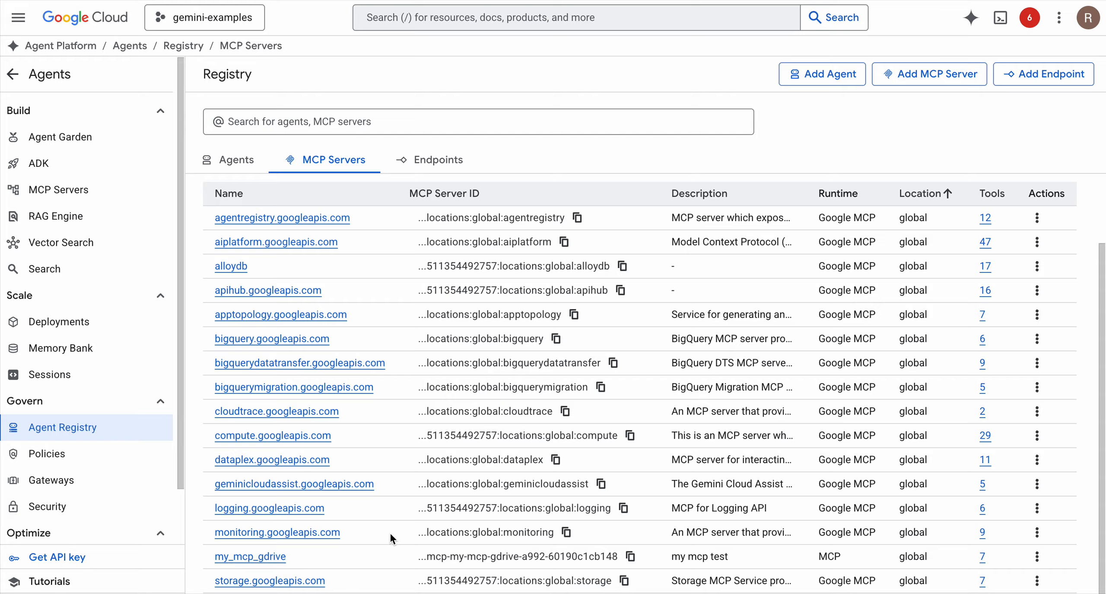
left_click(1038, 556)
left_click(1048, 591)
left_click(461, 365)
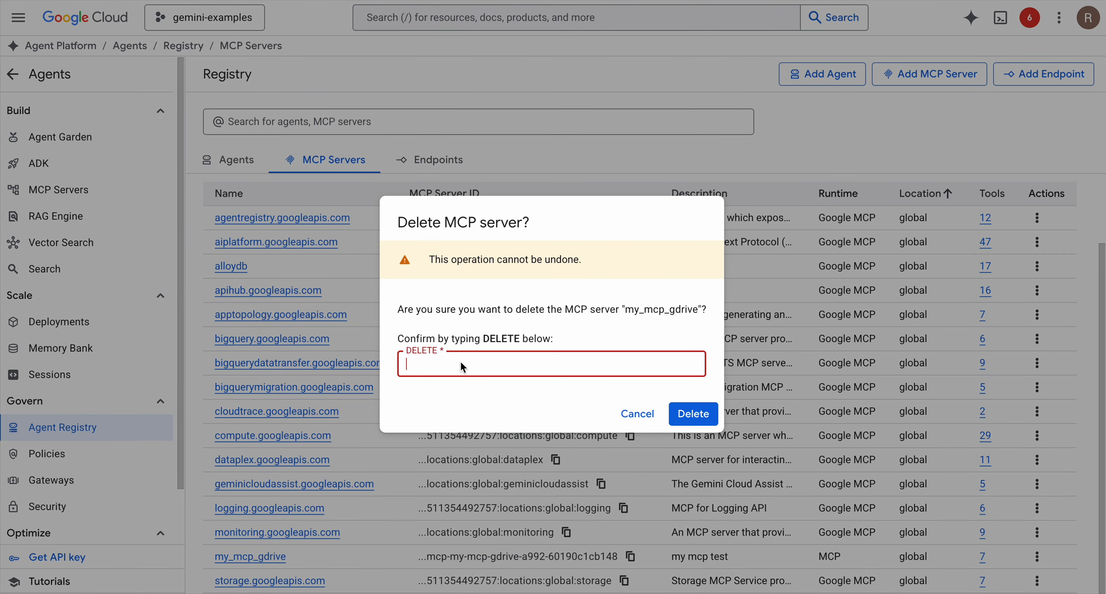
type("DEL")
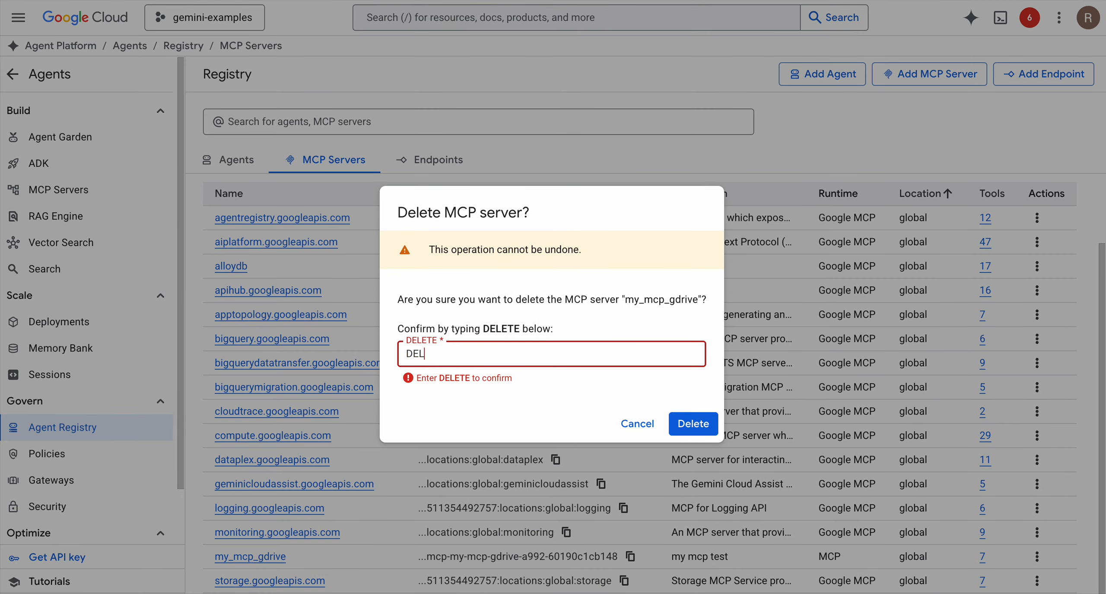
type("ETE")
left_click(687, 414)
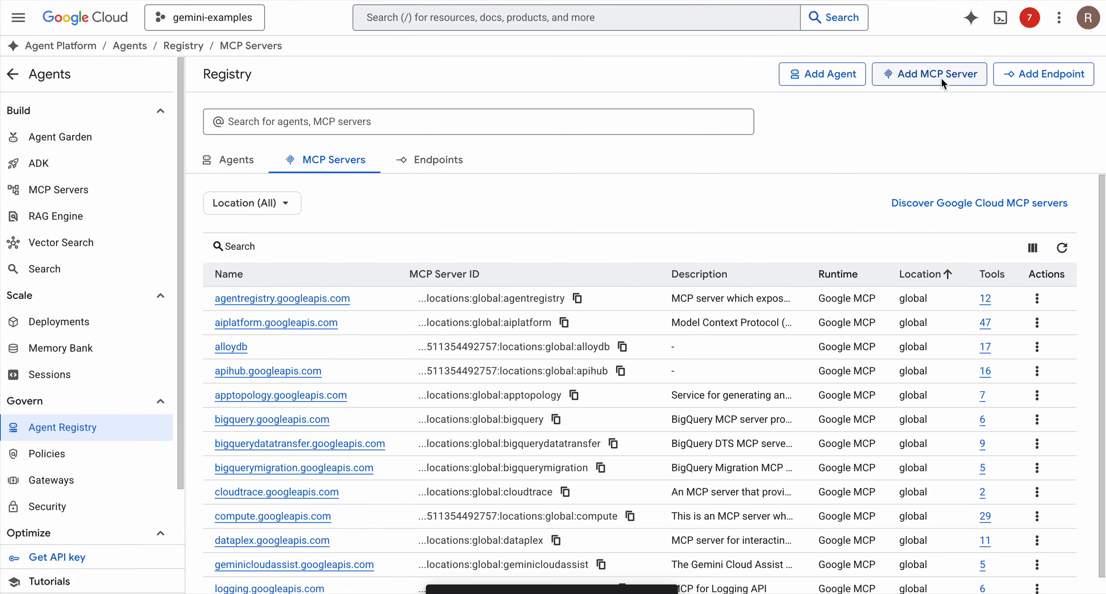
Start adding a new MCP server to the registry and name it GDRIVE_MCP_SERVER
left_click(941, 77)
left_click(772, 127)
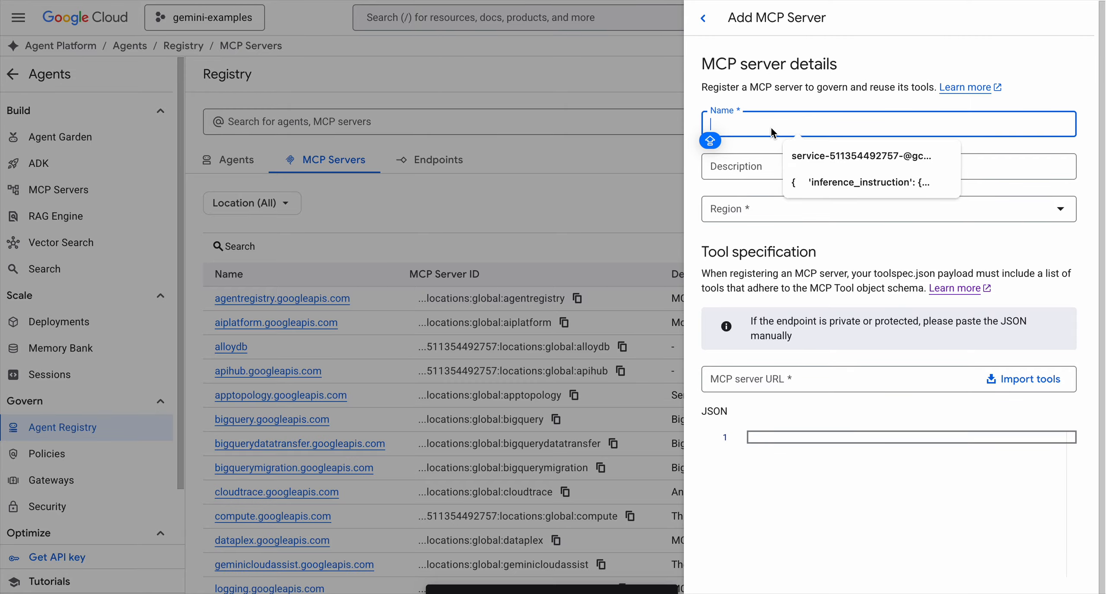
type("GDRIVE")
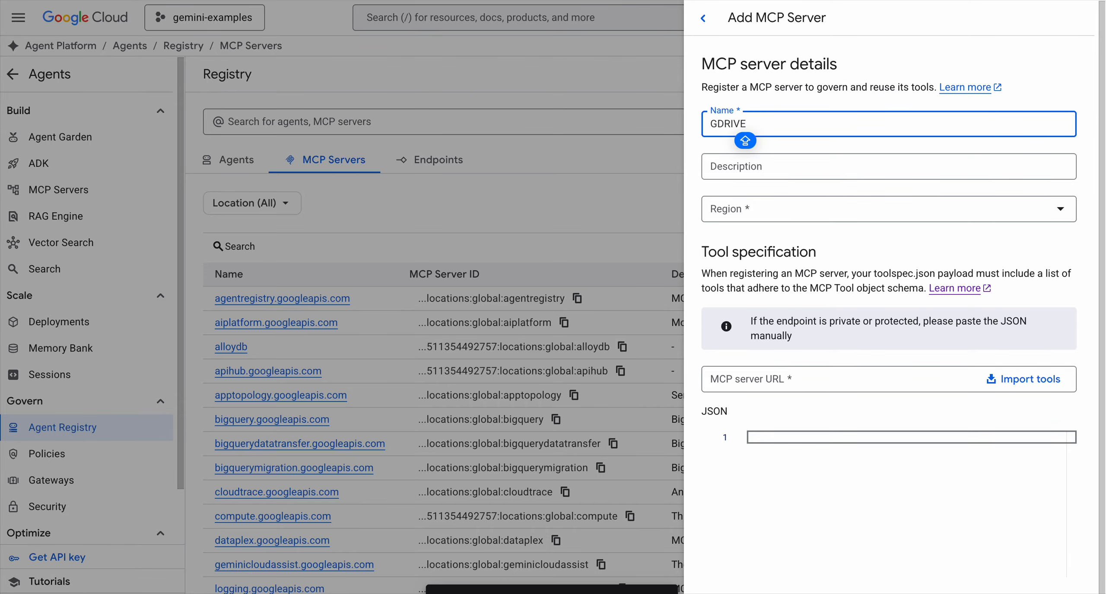
type("_MCP_D")
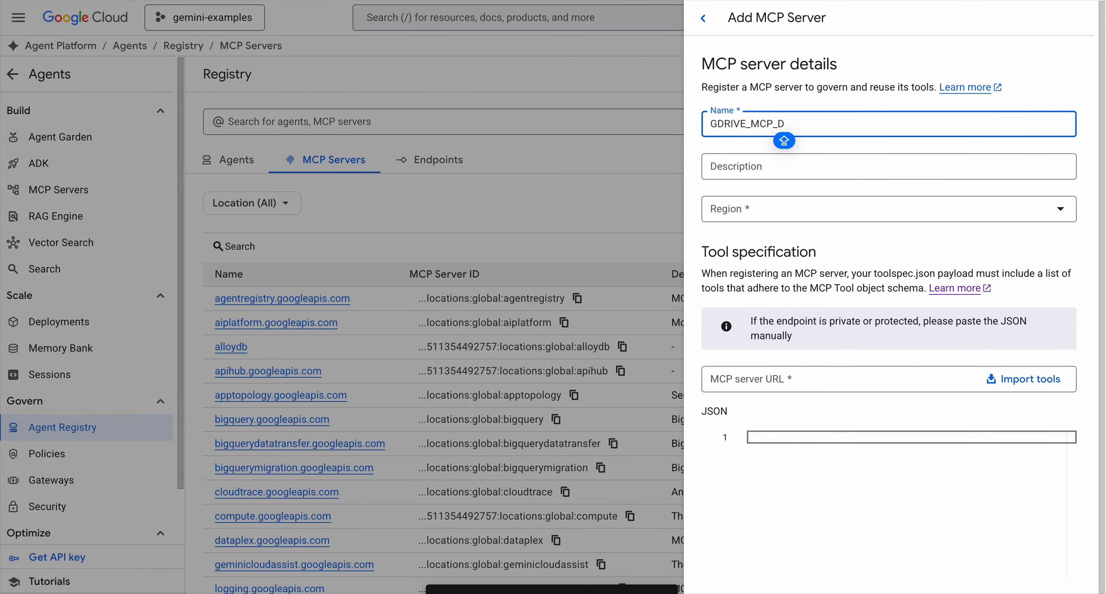
key("BackSpace")
type("SERVER")
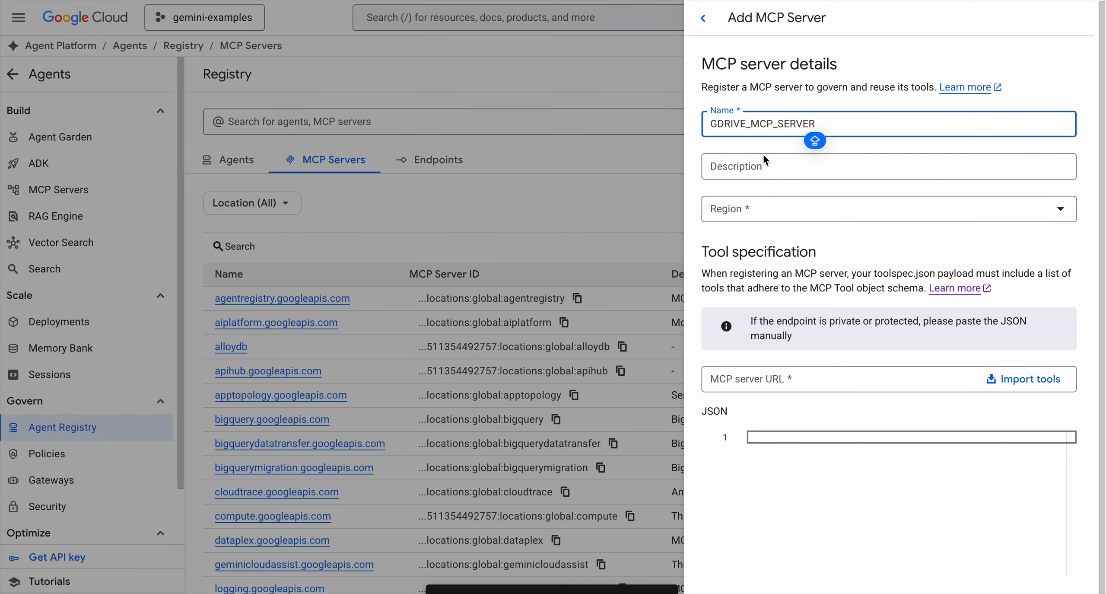
Enter the description "This MCP servere exposes tools to interact with GRDRIVE" and set the region to global (Global)
left_click(782, 165)
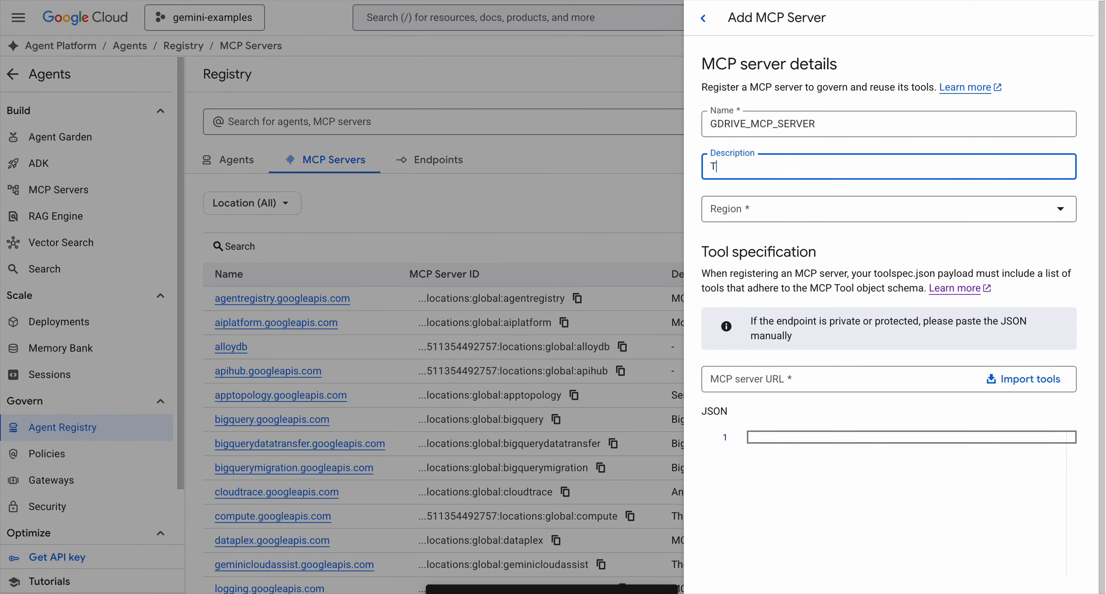
type("This MCP servere expos")
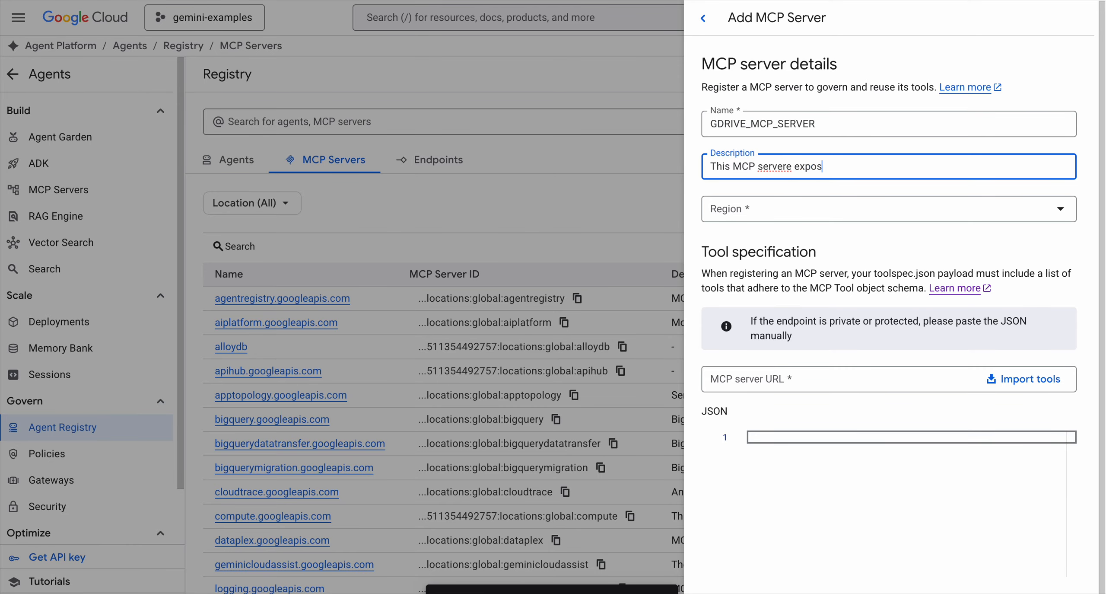
type("es tools to interact with ")
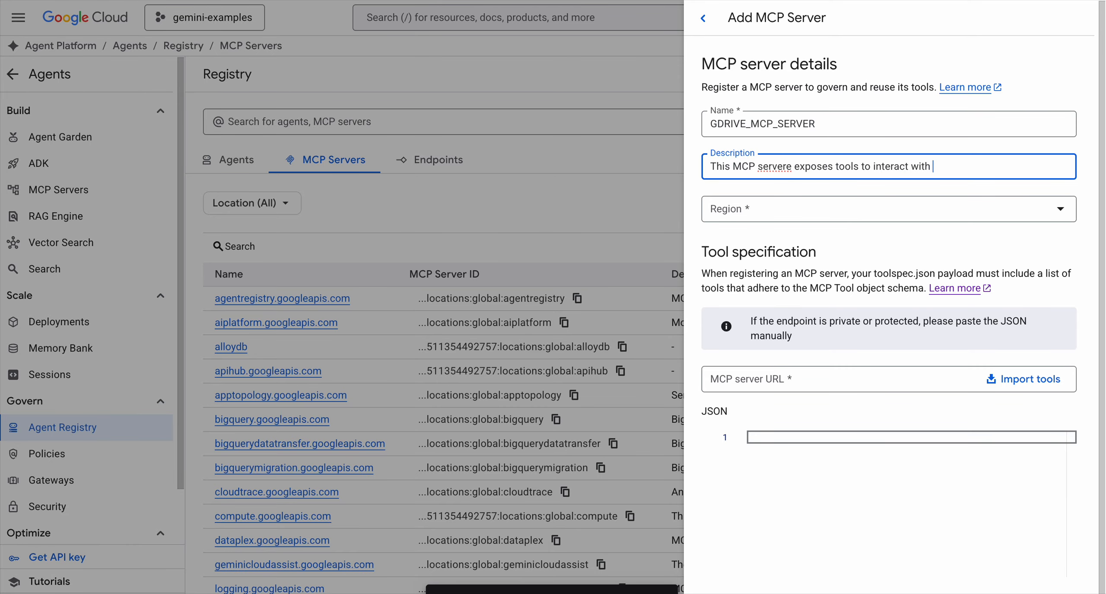
type("GRDRIVE")
left_click(745, 210)
left_click(746, 285)
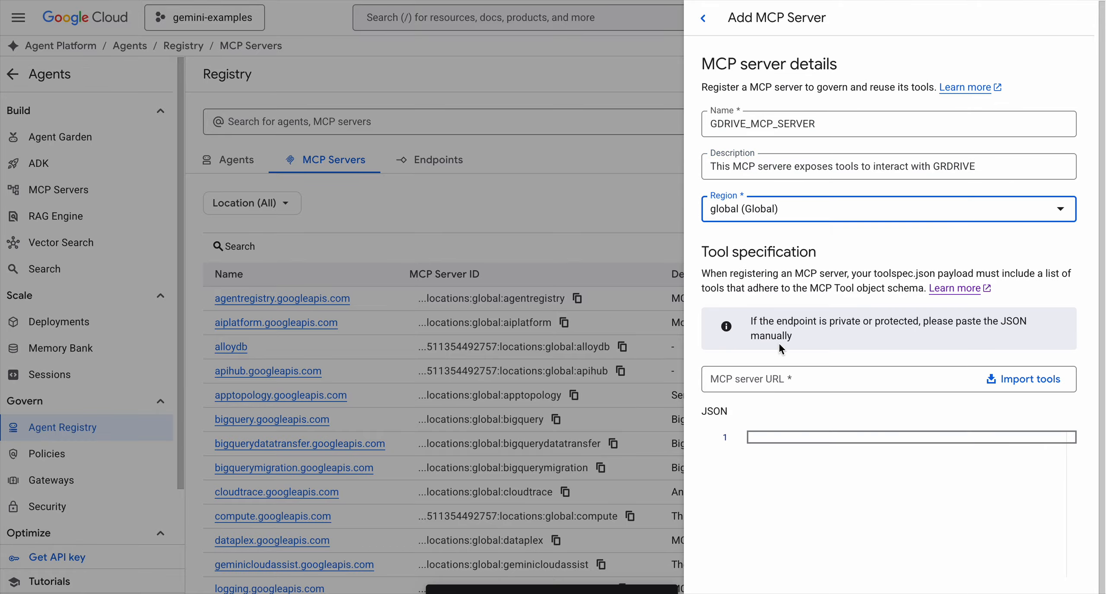
left_click(772, 378)
key("ctrl+v")
left_click(1029, 379)
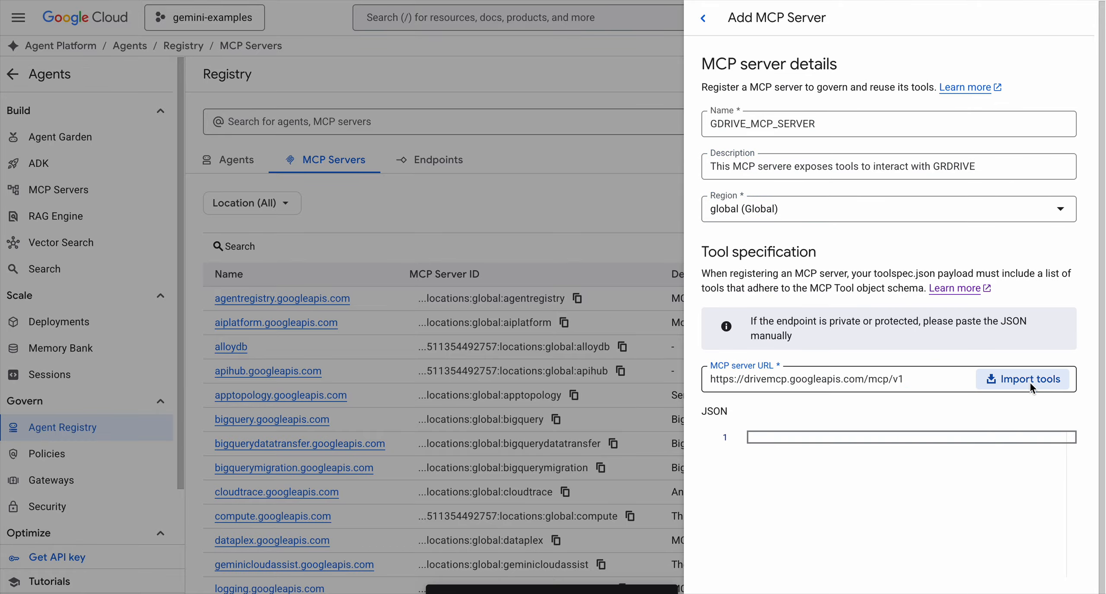
Review the imported tool specification JSON and submit the GDRIVE_MCP_SERVER registration
scroll(939, 546, "down", 20)
scroll(939, 546, "down", 10)
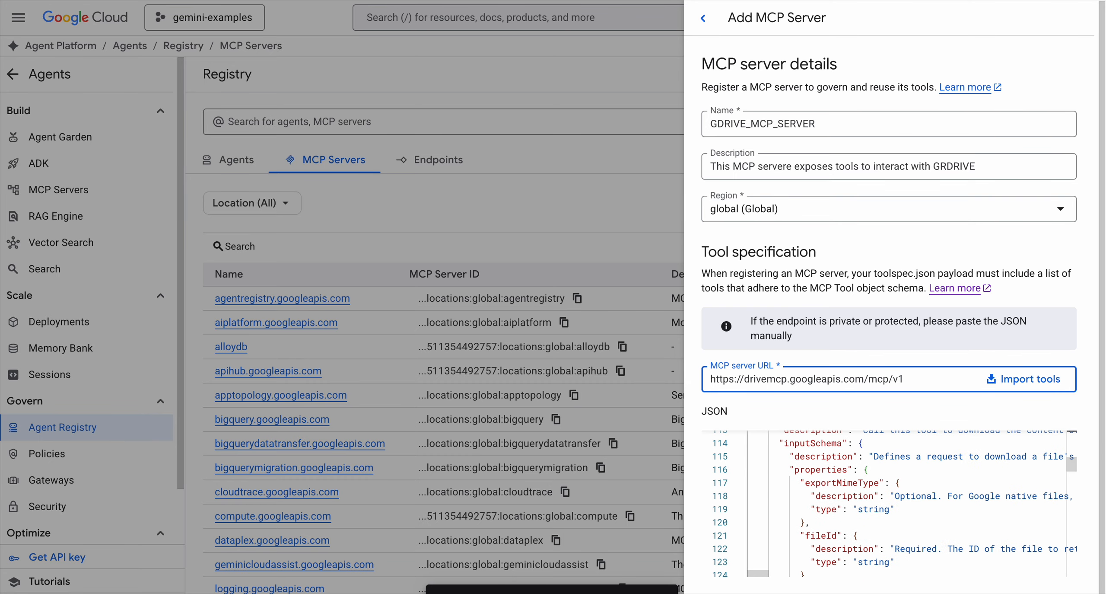
scroll(850, 452, "down", 10)
scroll(850, 452, "down", 15)
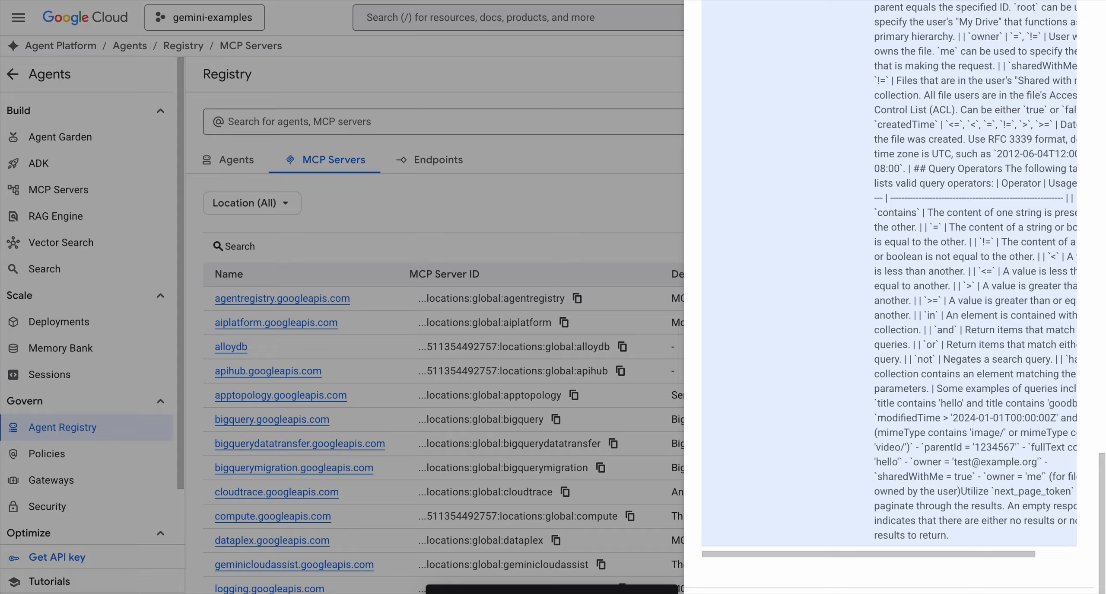
left_click(738, 591)
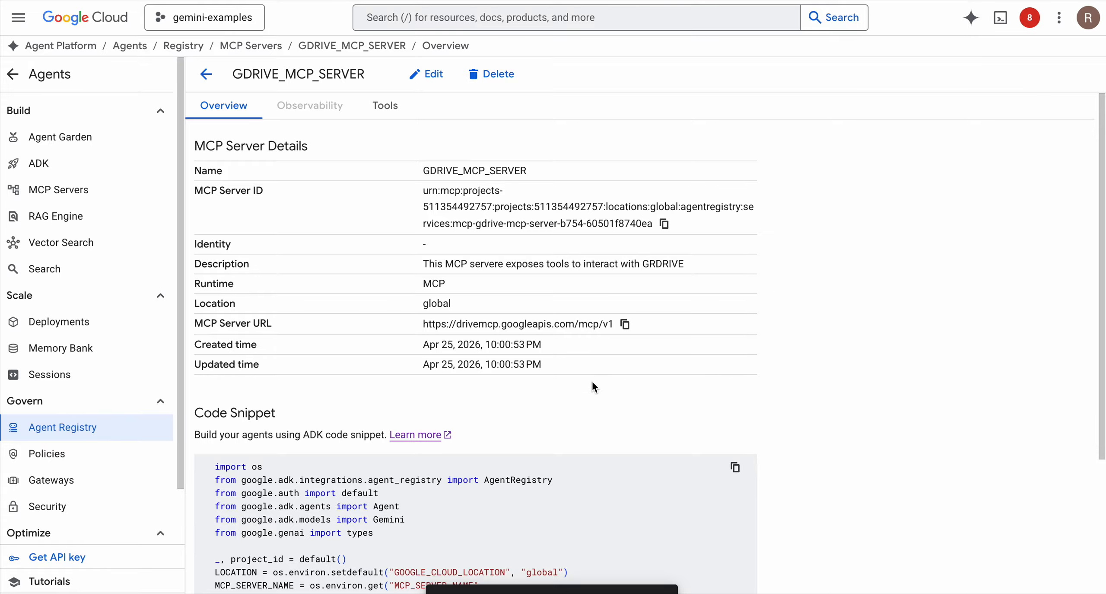
Examine GDRIVE_MCP_SERVER's overview and highlight the default MCP_SERVER_NAME identifier in its ADK code snippet
scroll(592, 383, "down", 3)
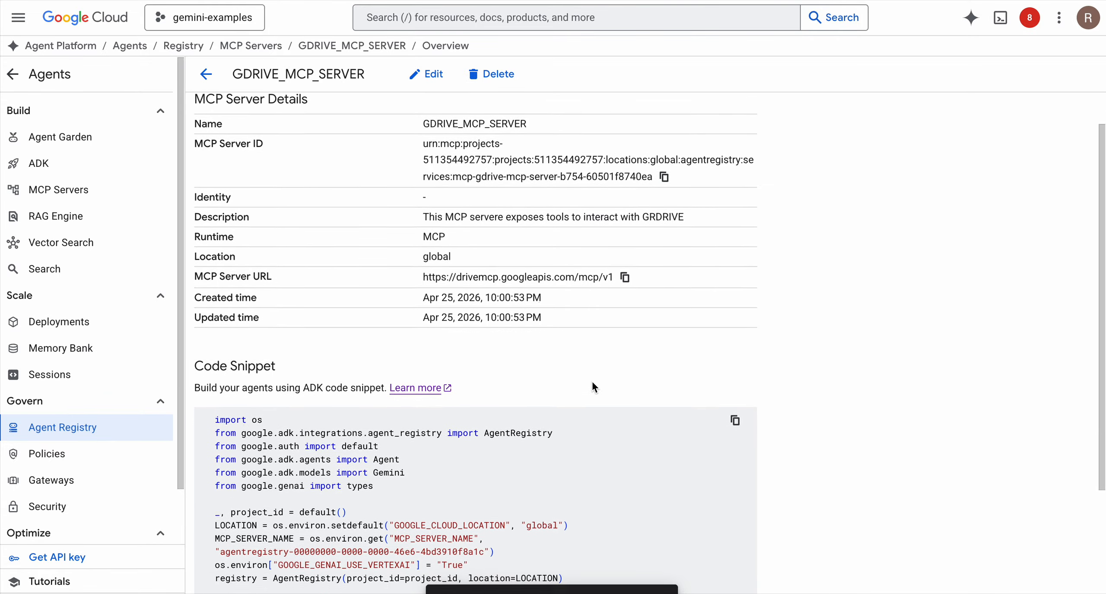
scroll(592, 387, "down", 1)
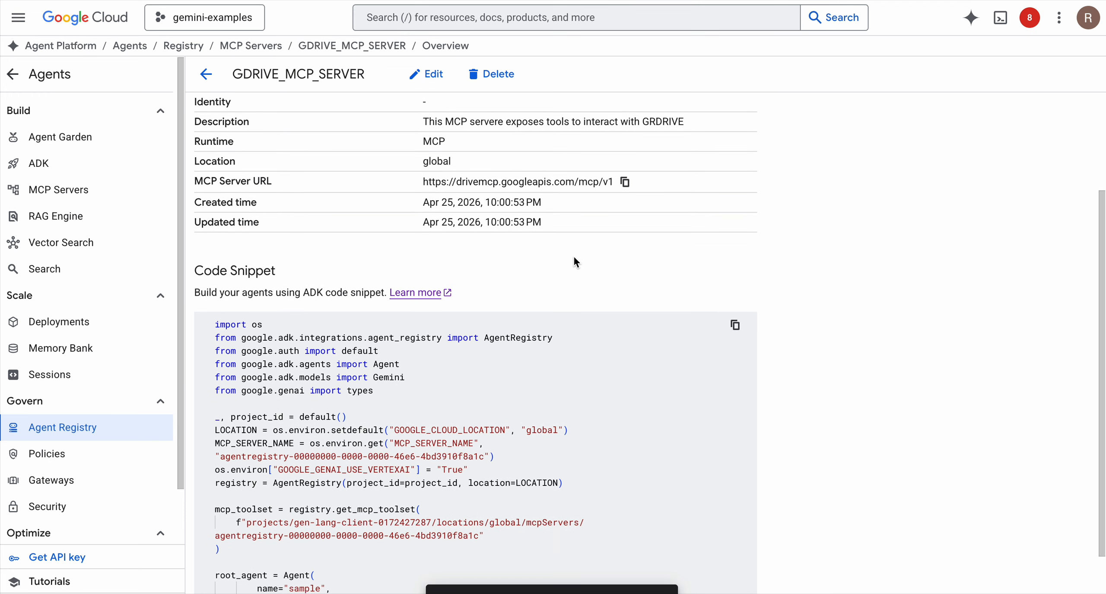
scroll(567, 221, "down", 3)
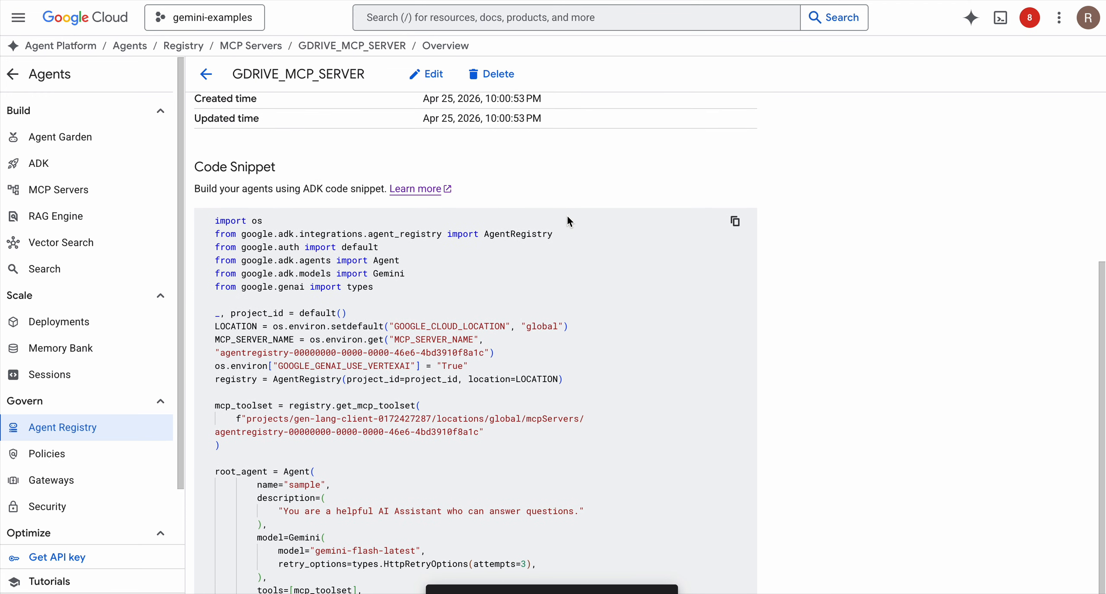
scroll(494, 290, "up", 1)
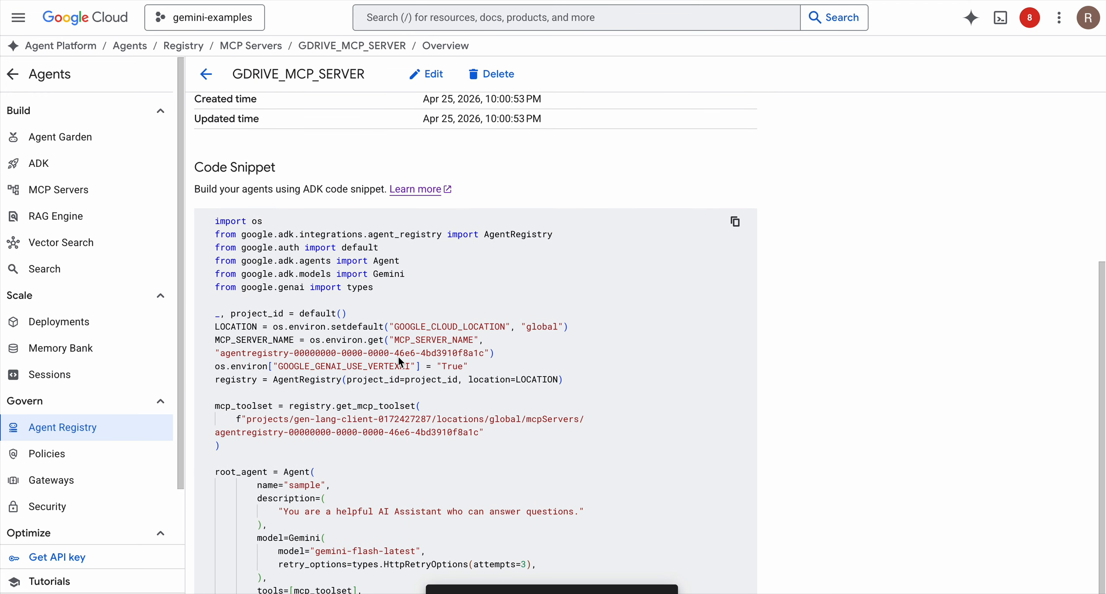
double_click(221, 355)
left_click_drag(221, 355, 259, 356)
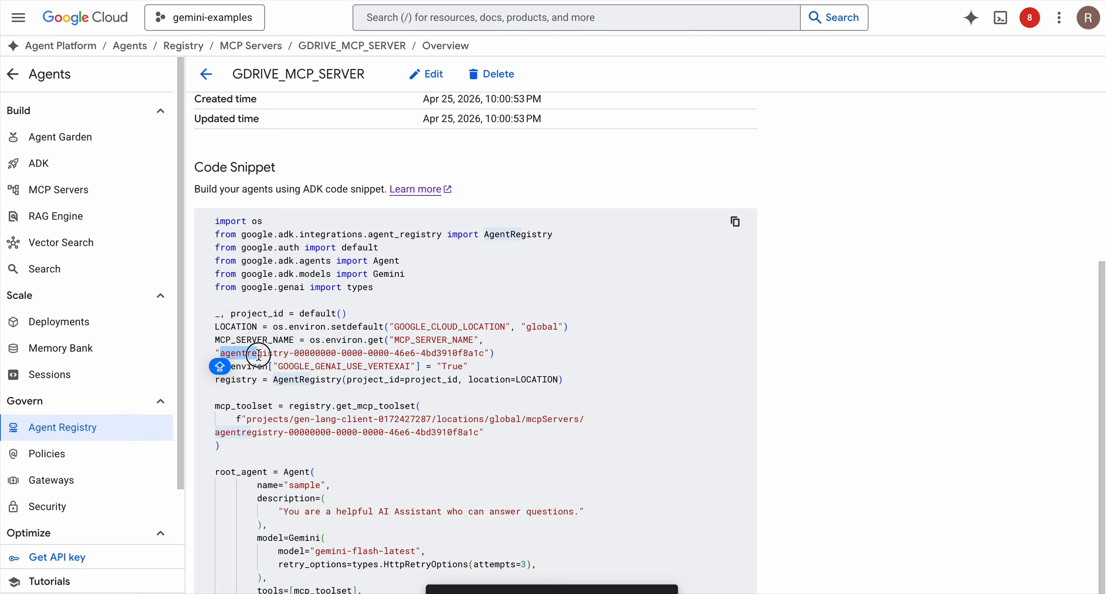
double_click(484, 353)
left_click_drag(484, 353, 223, 360)
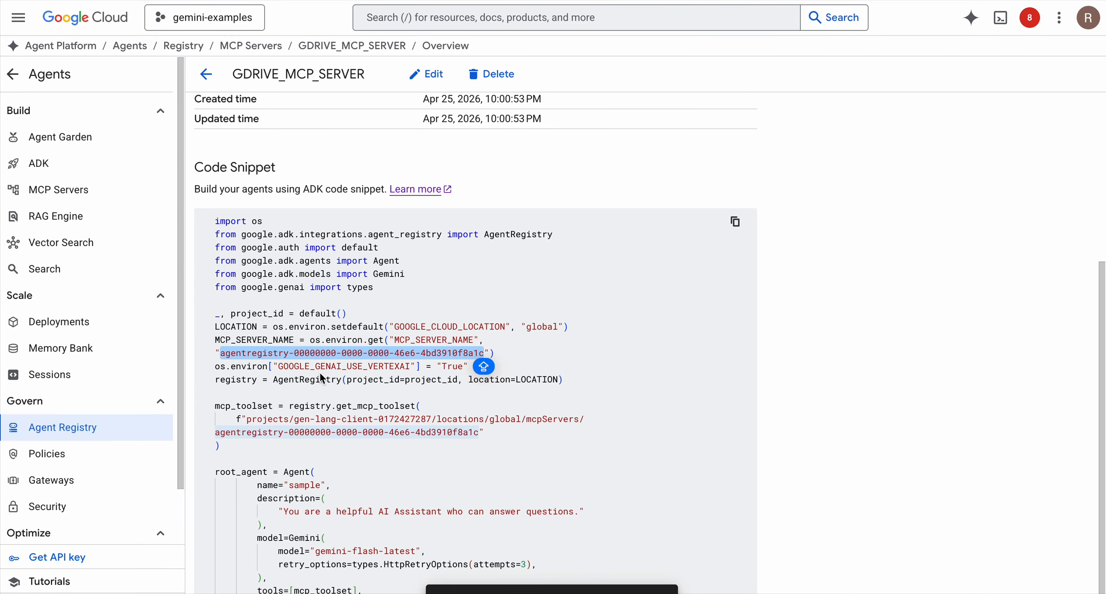
Compare the snippet's server name with the MCP Server ID and examine the AgentRegistry and Agent imports
scroll(321, 378, "up", 1)
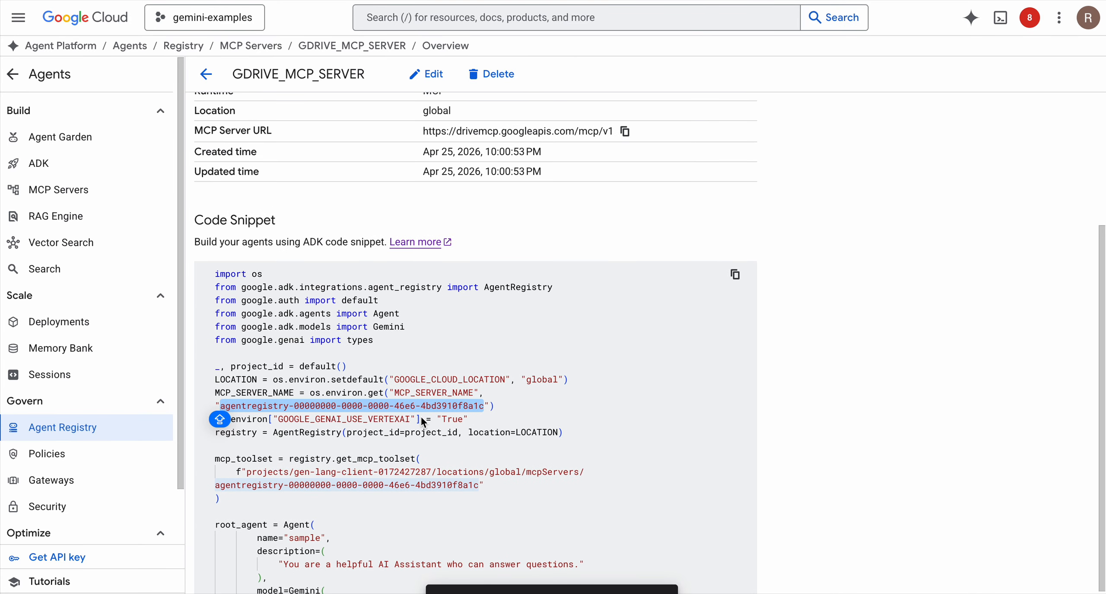
scroll(510, 424, "up", 2)
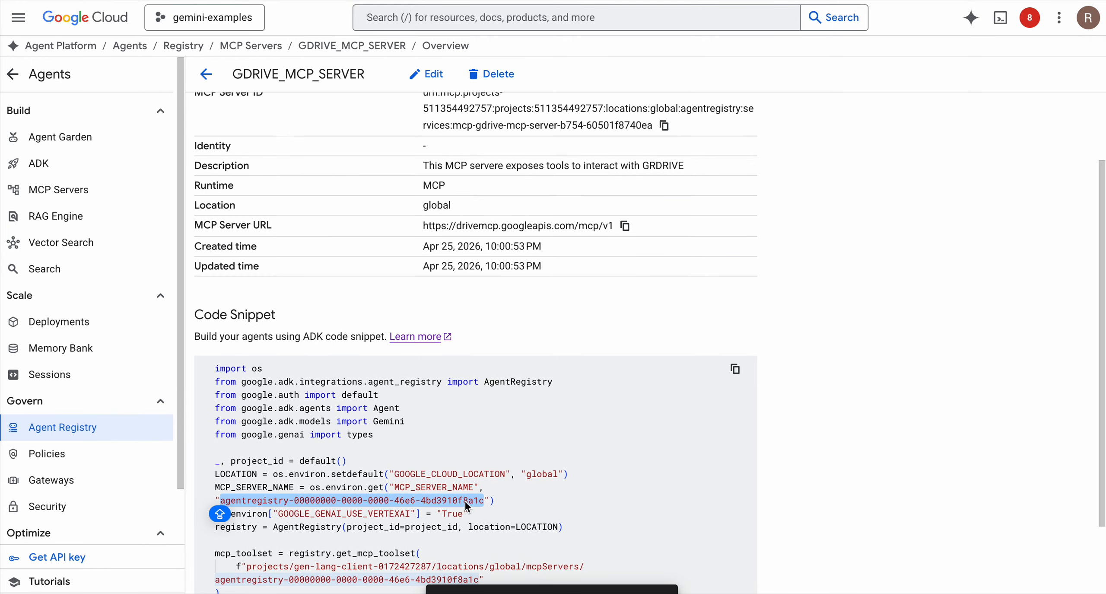
scroll(476, 484, "up", 1)
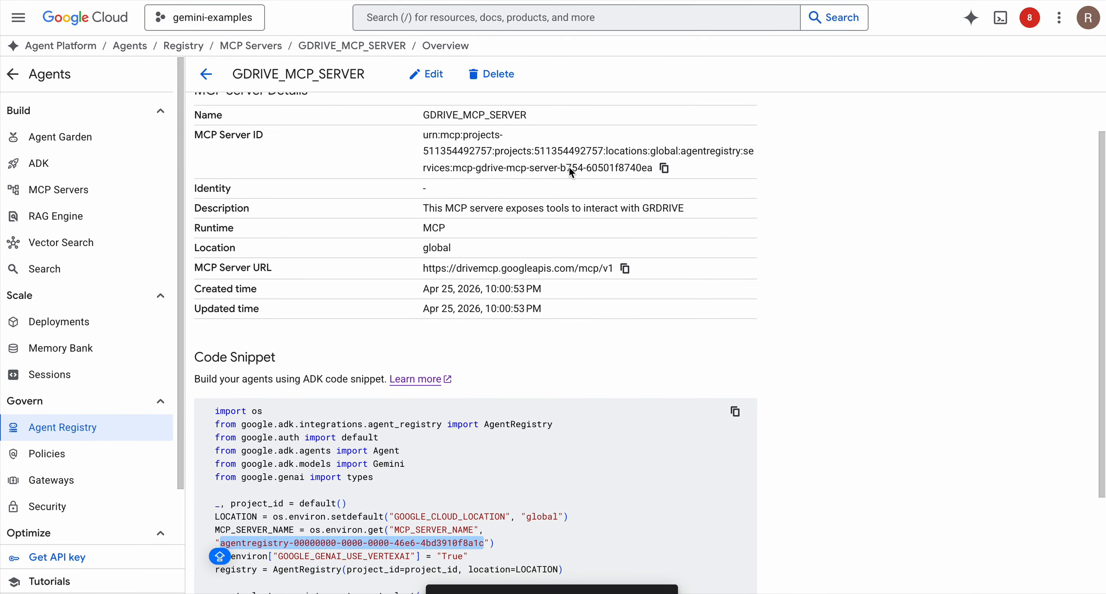
scroll(548, 337, "down", 1)
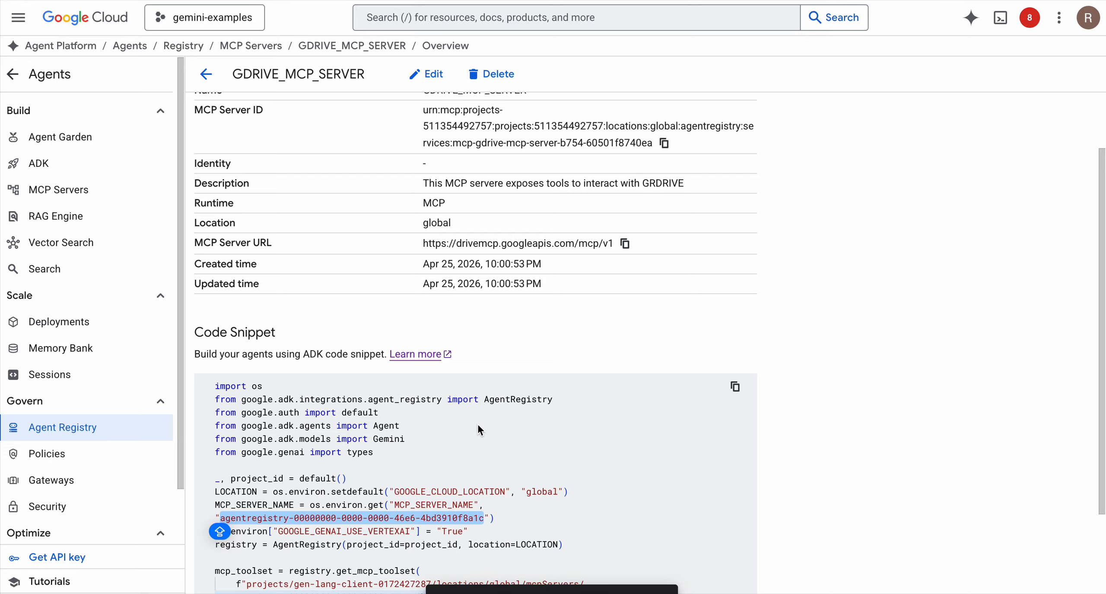
left_click_drag(486, 402, 554, 406)
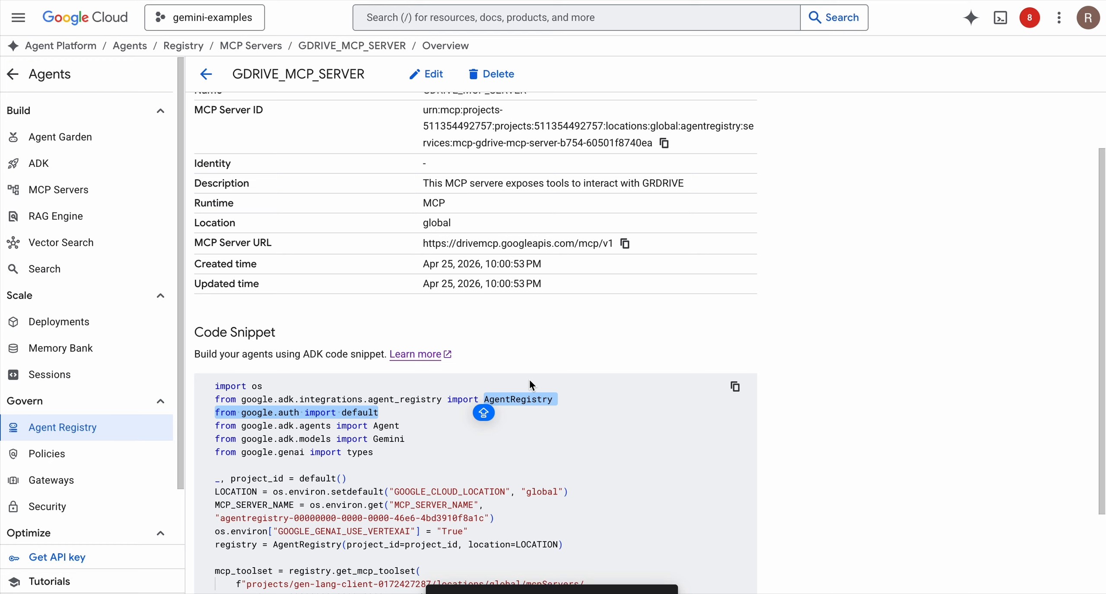
left_click(538, 423)
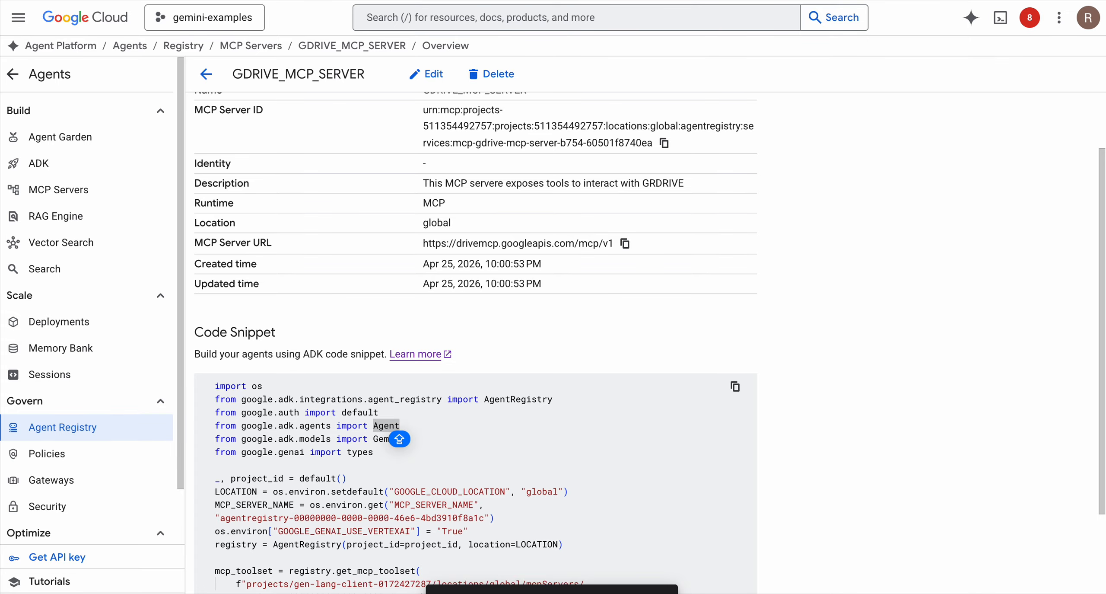
Switch to PyCharm, open demo_registry.py and examine the line that creates the AgentRegistry client
left_click(519, 586)
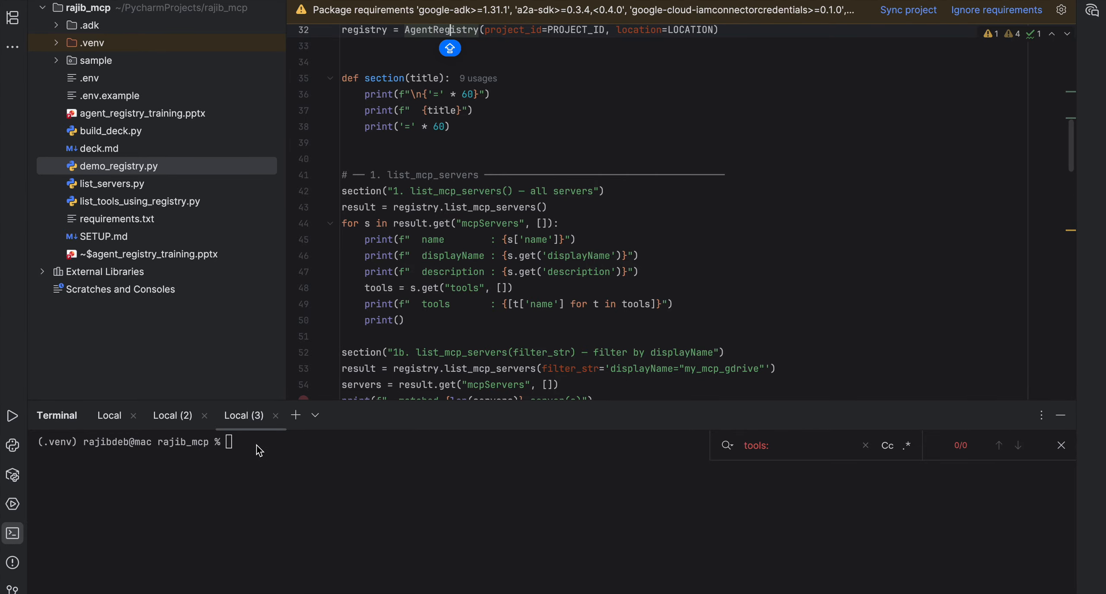
left_click(168, 173)
double_click(166, 169)
scroll(541, 199, "up", 2)
scroll(541, 199, "up", 4)
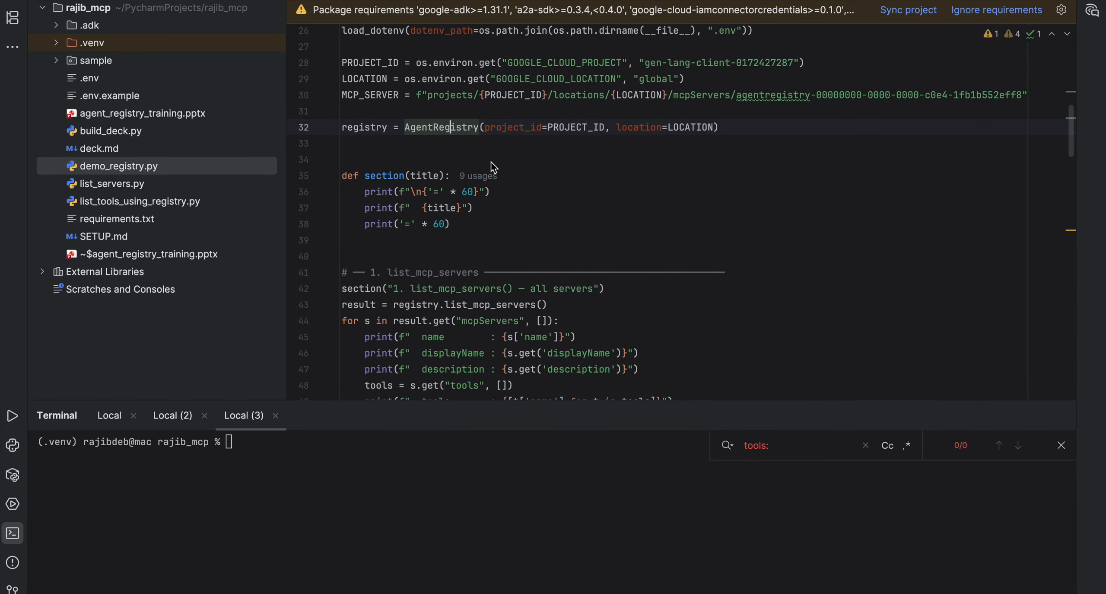
double_click(439, 131)
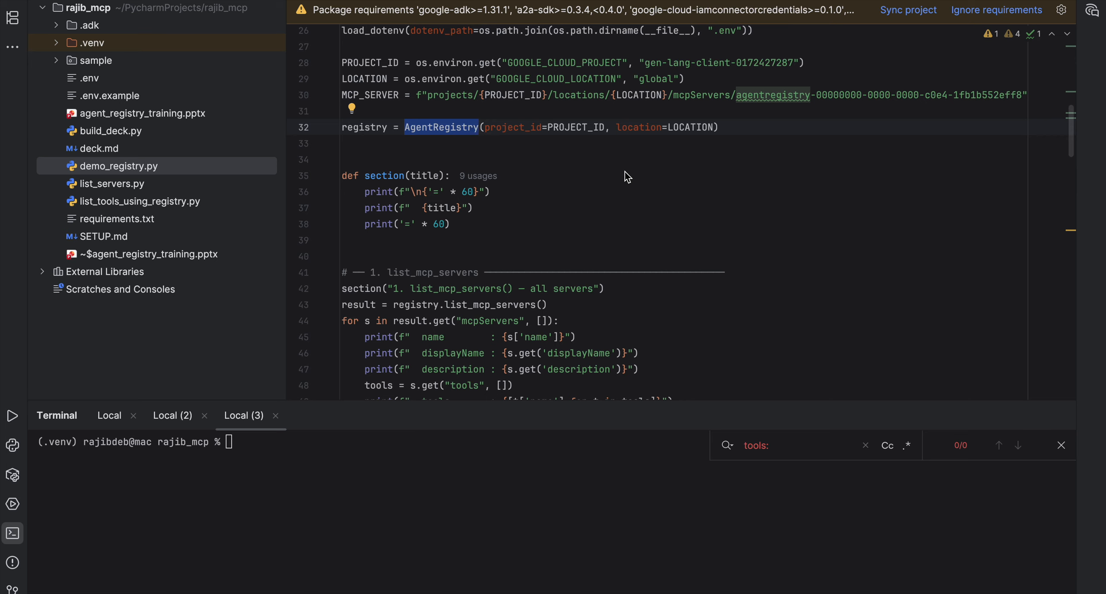
Examine the list_mcp_servers sections of demo_registry.py, covering the full listing and the filter by displayName
scroll(628, 176, "down", 2)
scroll(625, 172, "down", 3)
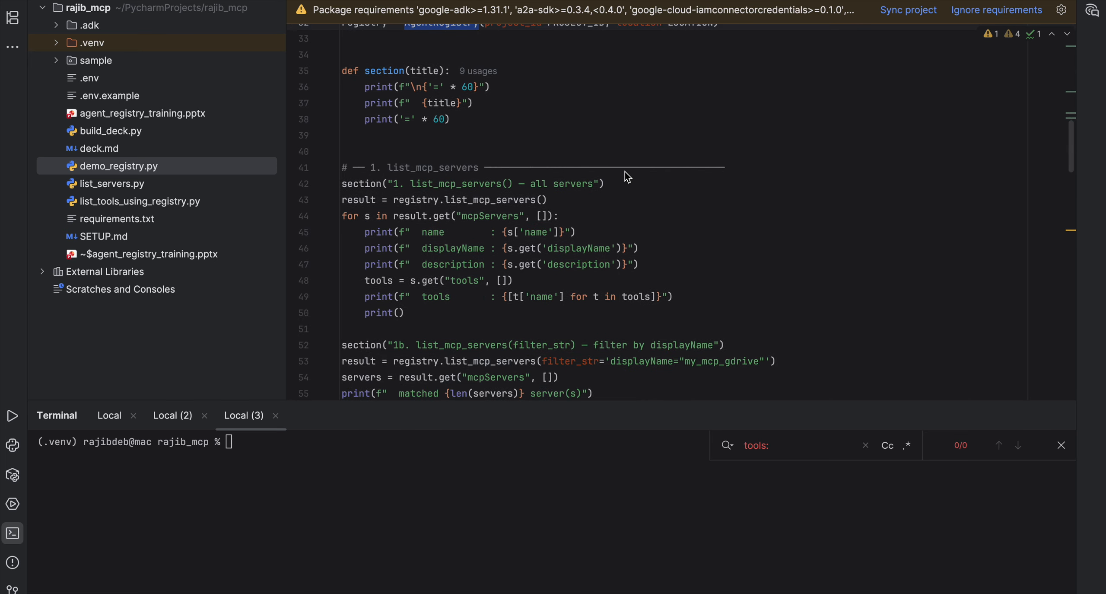
left_click_drag(391, 171, 475, 180)
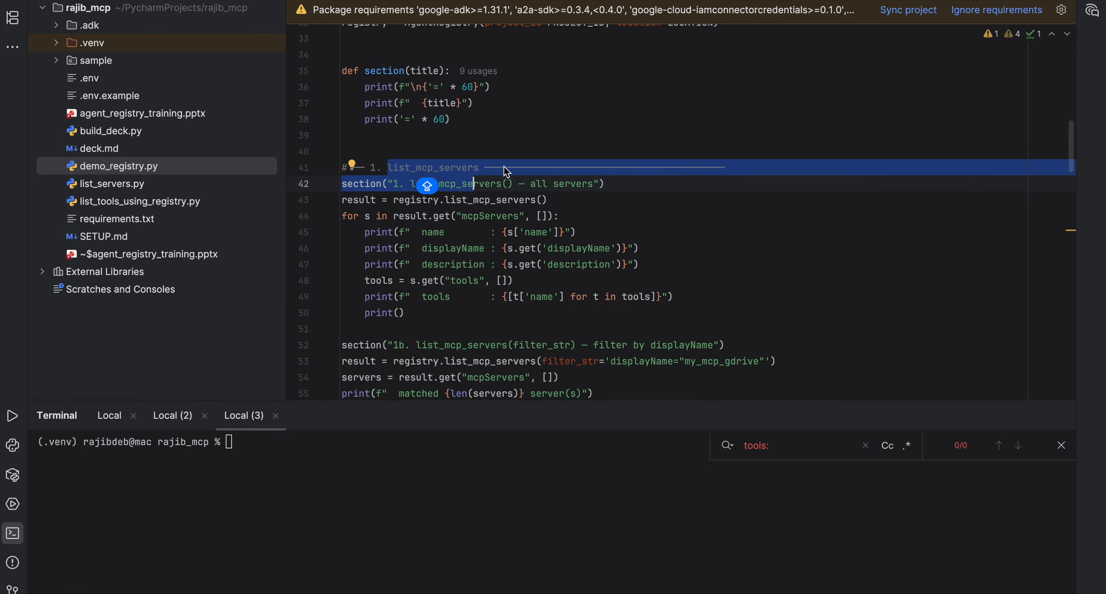
scroll(504, 166, "up", 3)
scroll(502, 123, "down", 3)
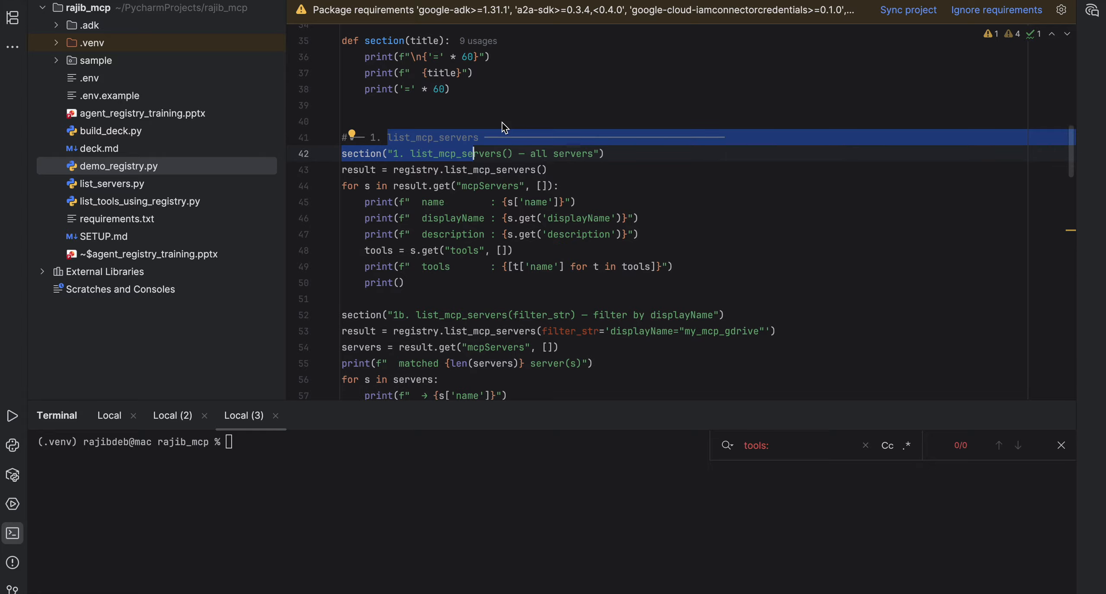
left_click(448, 173)
left_click(521, 181, "shift")
left_click(537, 171, "shift")
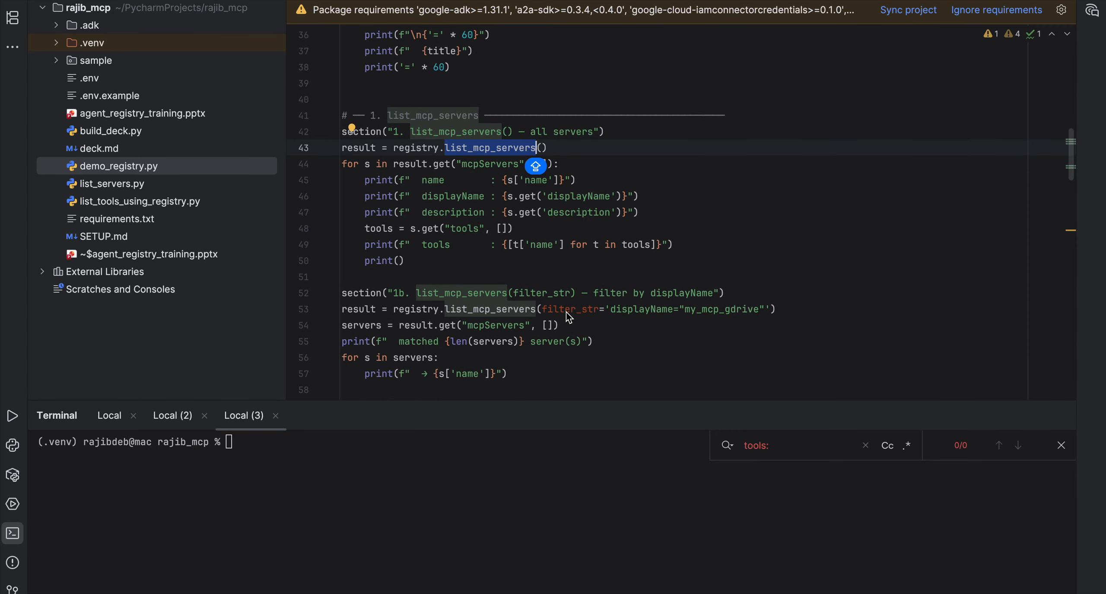
scroll(571, 314, "down", 1)
key("Caps_Lock")
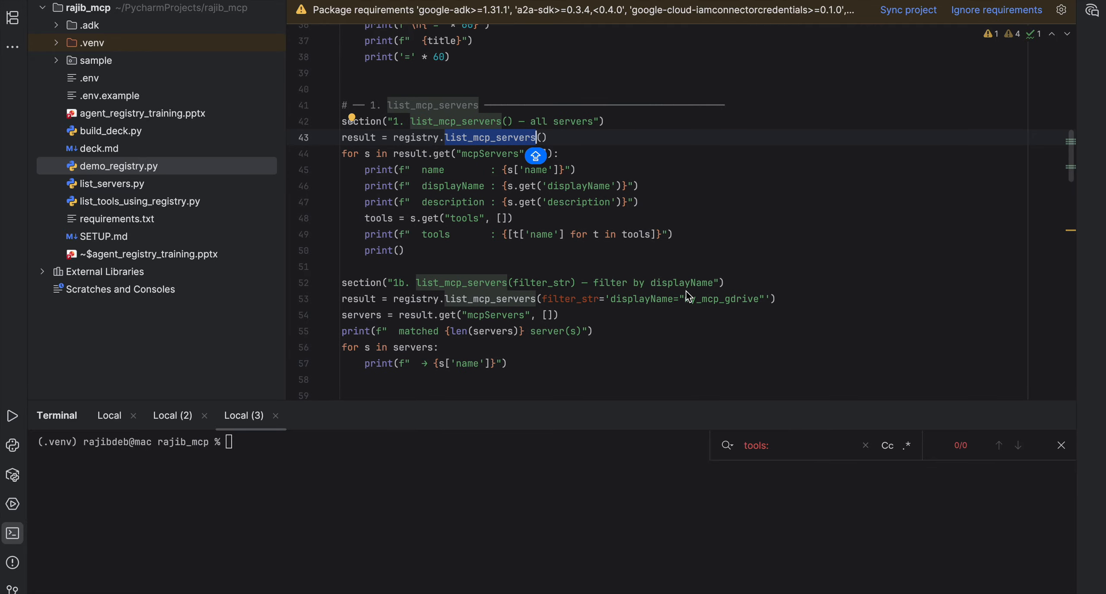
left_click(696, 223)
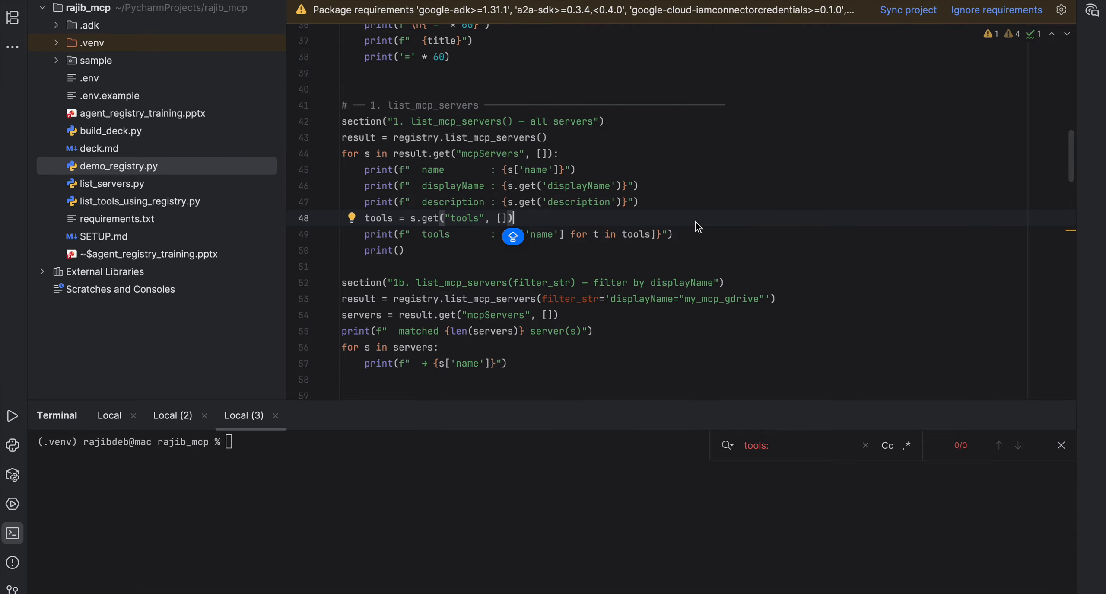
Examine the get_mcp_server and get_mcp_toolset sections of demo_registry.py
scroll(699, 226, "down", 2)
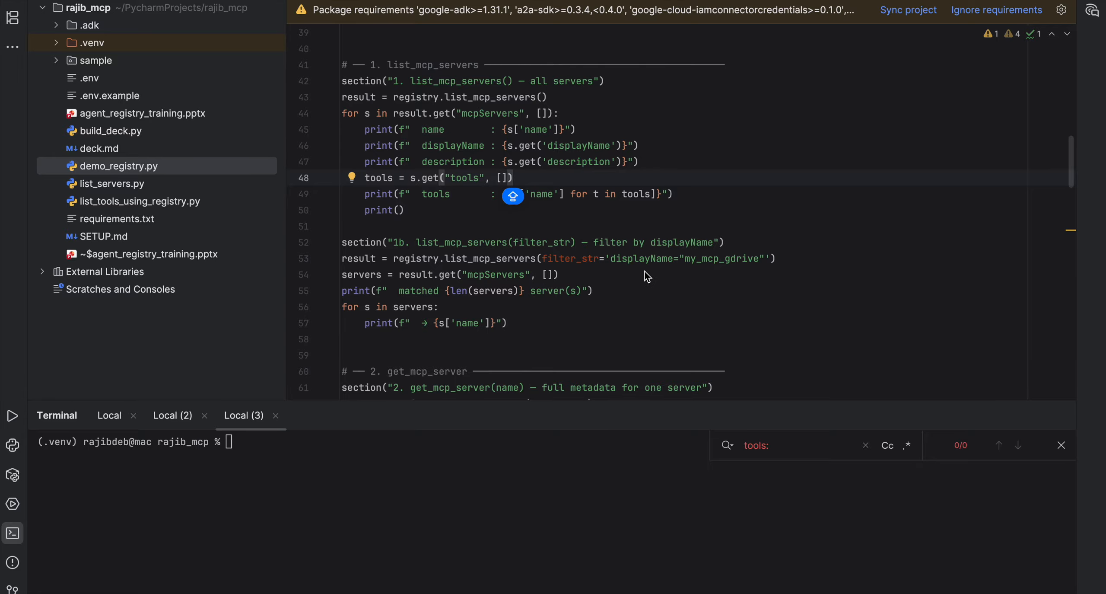
scroll(645, 271, "down", 4)
scroll(645, 272, "down", 5)
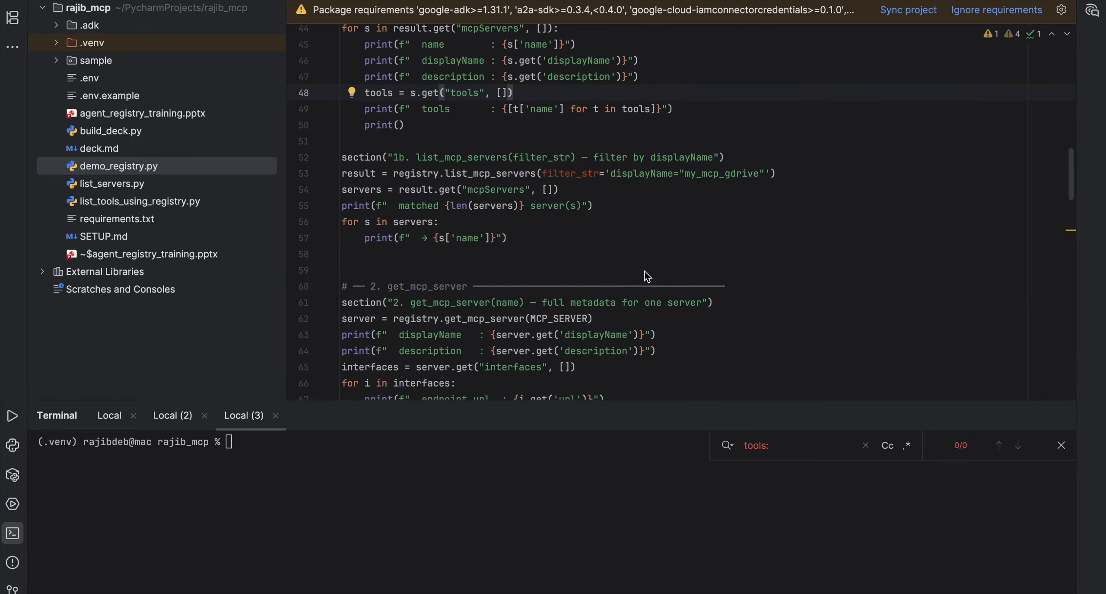
scroll(644, 272, "down", 1)
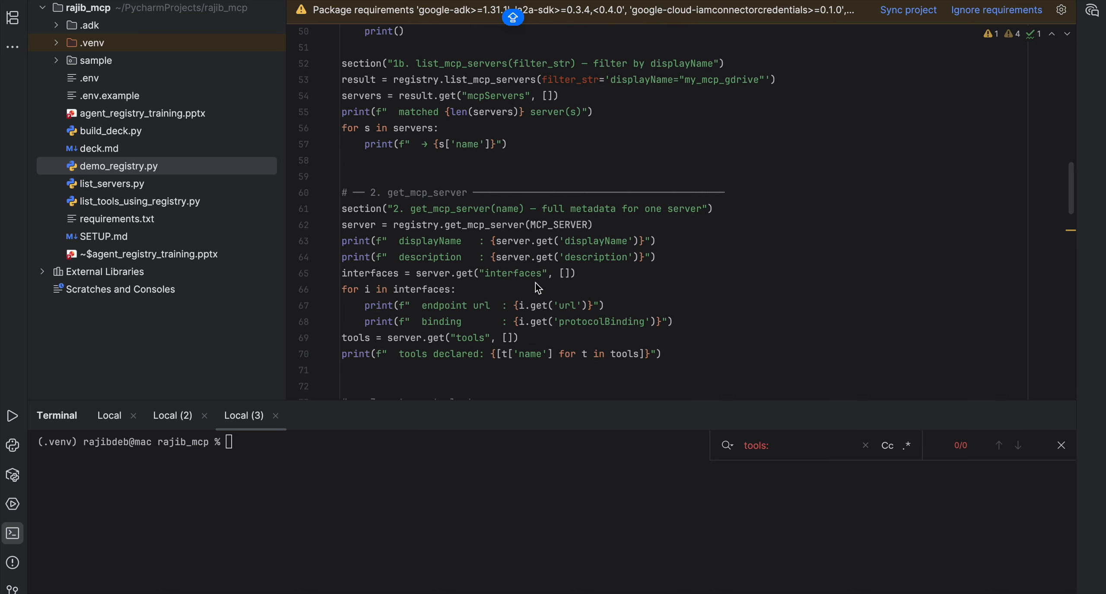
scroll(536, 283, "down", 4)
scroll(536, 283, "down", 1)
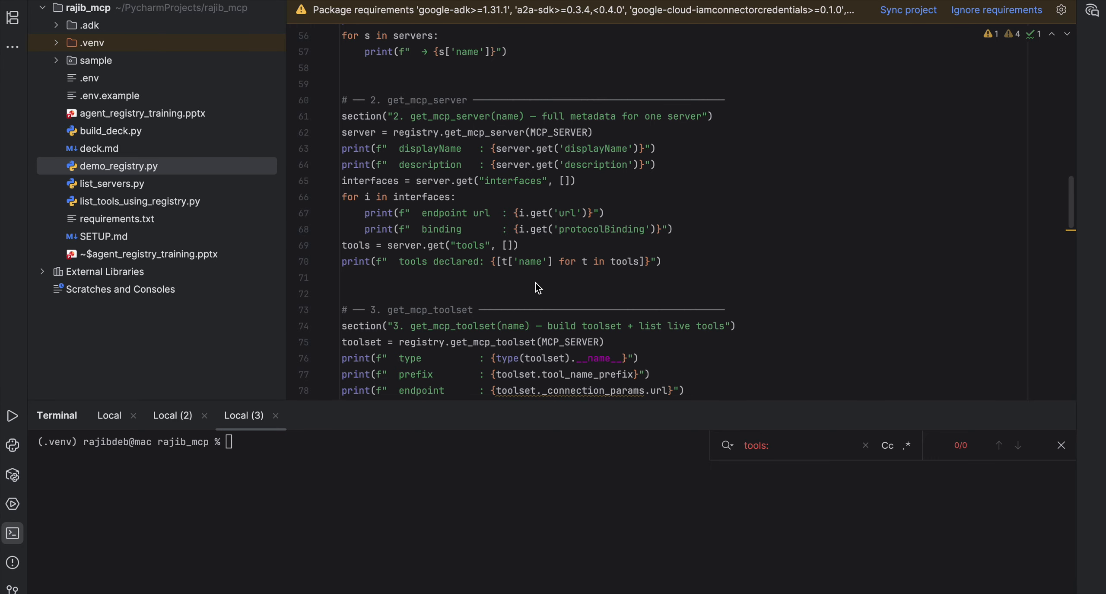
scroll(536, 282, "down", 1)
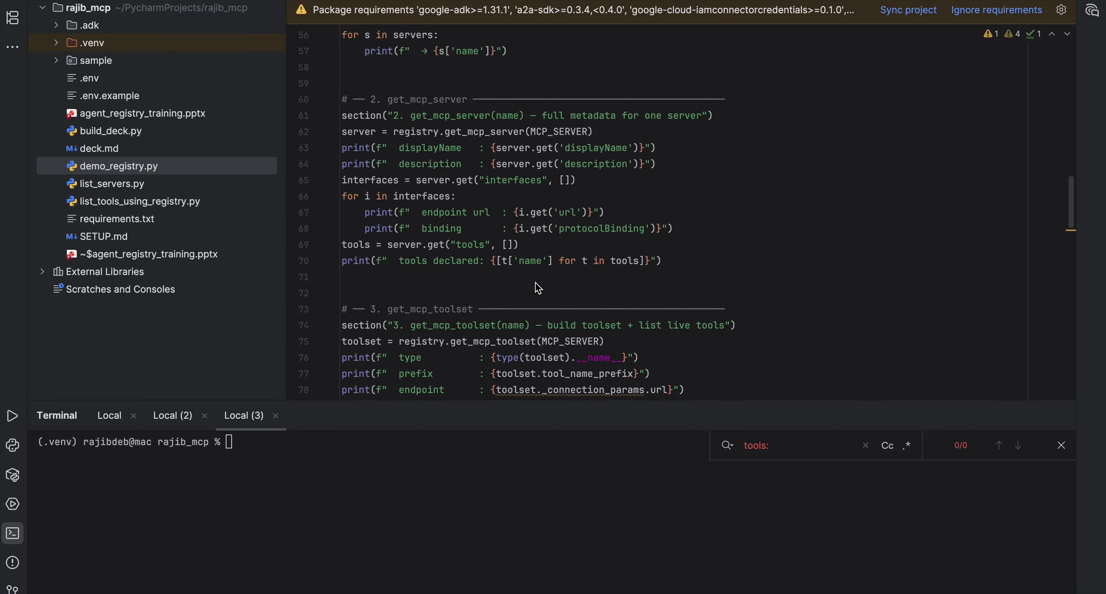
scroll(536, 282, "up", 1)
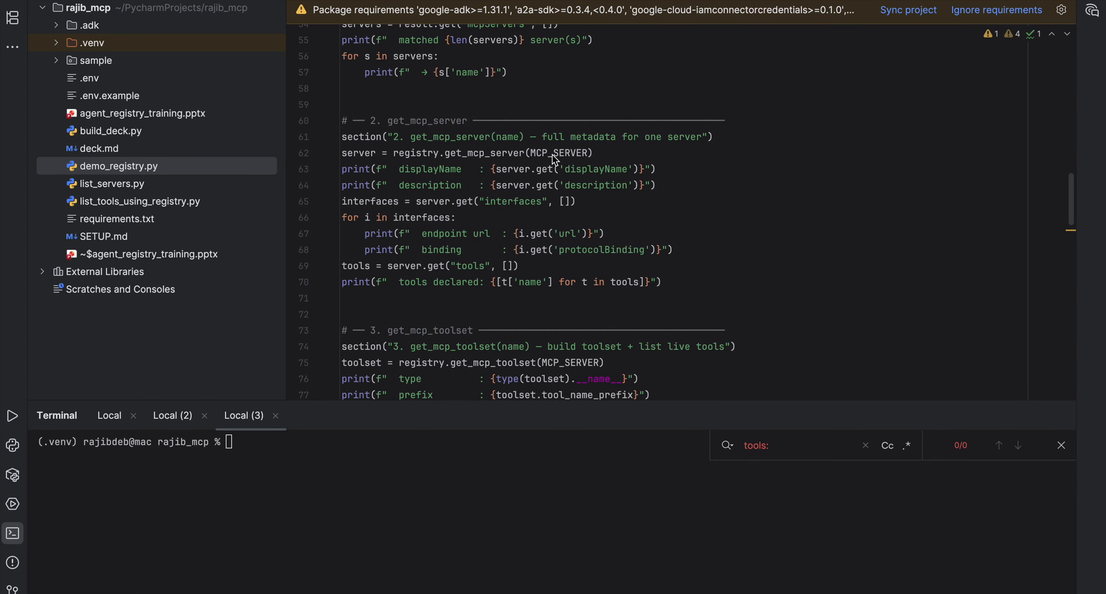
Check how the MCP_SERVER resource path is defined near the start of demo_registry.py
scroll(553, 156, "up", 12)
scroll(555, 160, "up", 6)
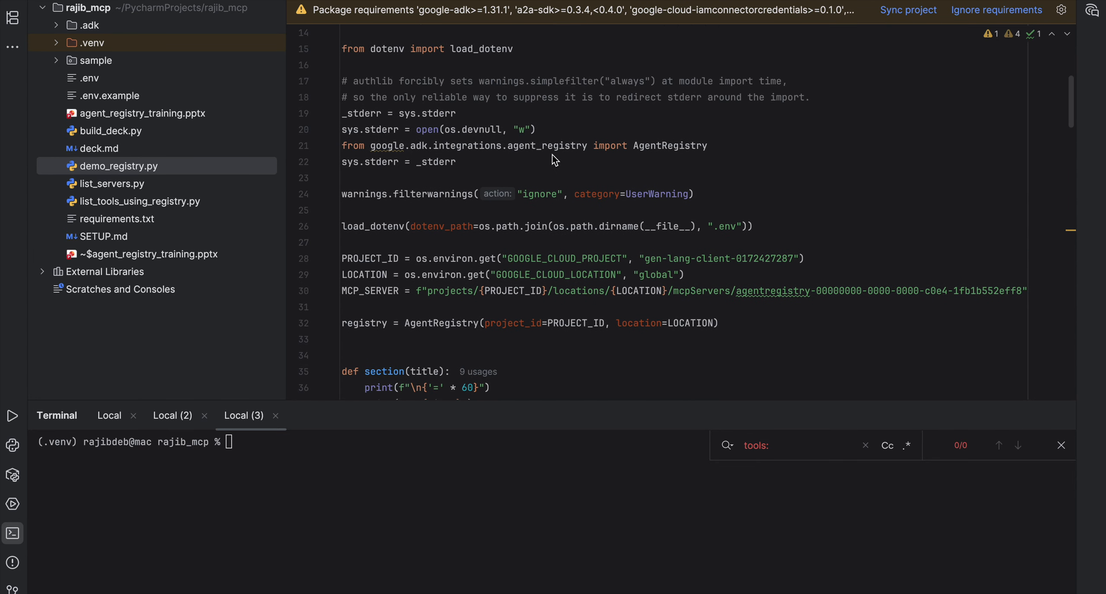
scroll(554, 160, "down", 3)
scroll(555, 160, "down", 3)
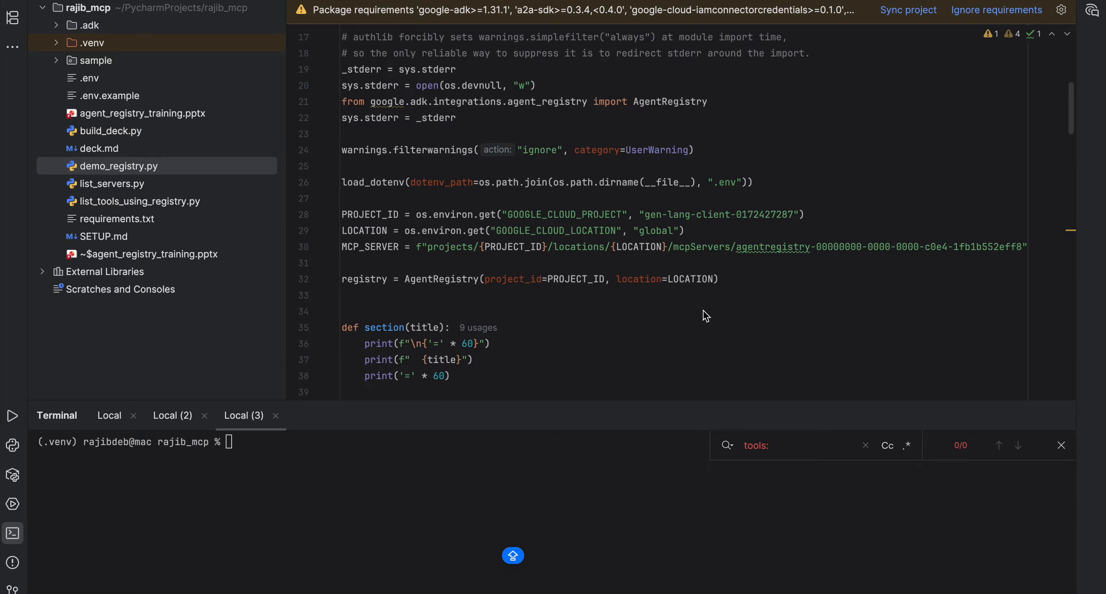
Switch to the Google Cloud console and copy the full MCP server resource path from the GDRIVE_MCP_SERVER code snippet
key("super+Tab")
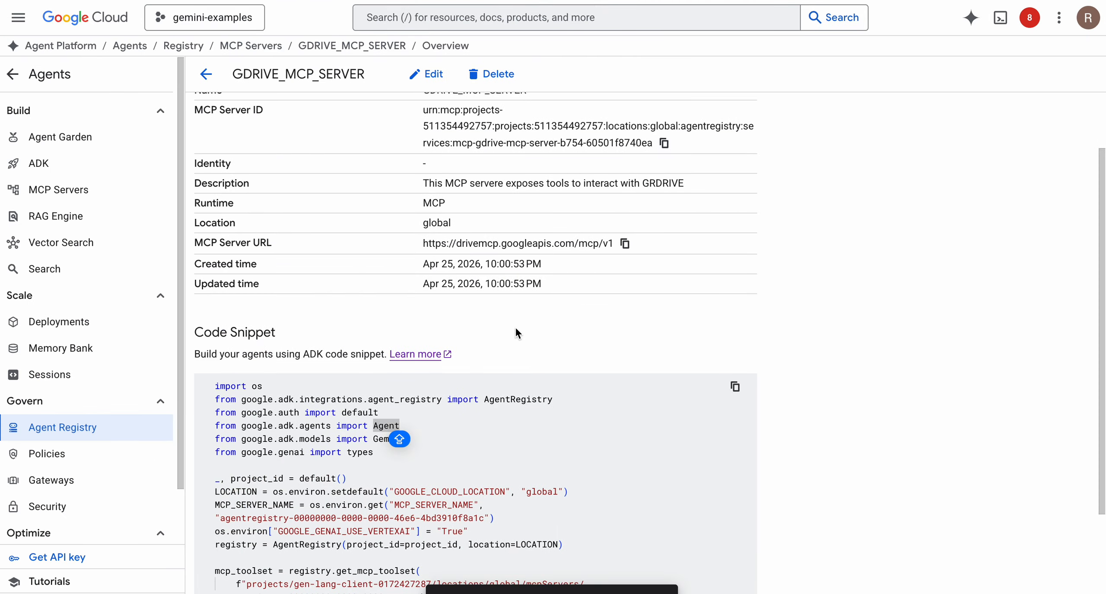
scroll(516, 328, "down", 4)
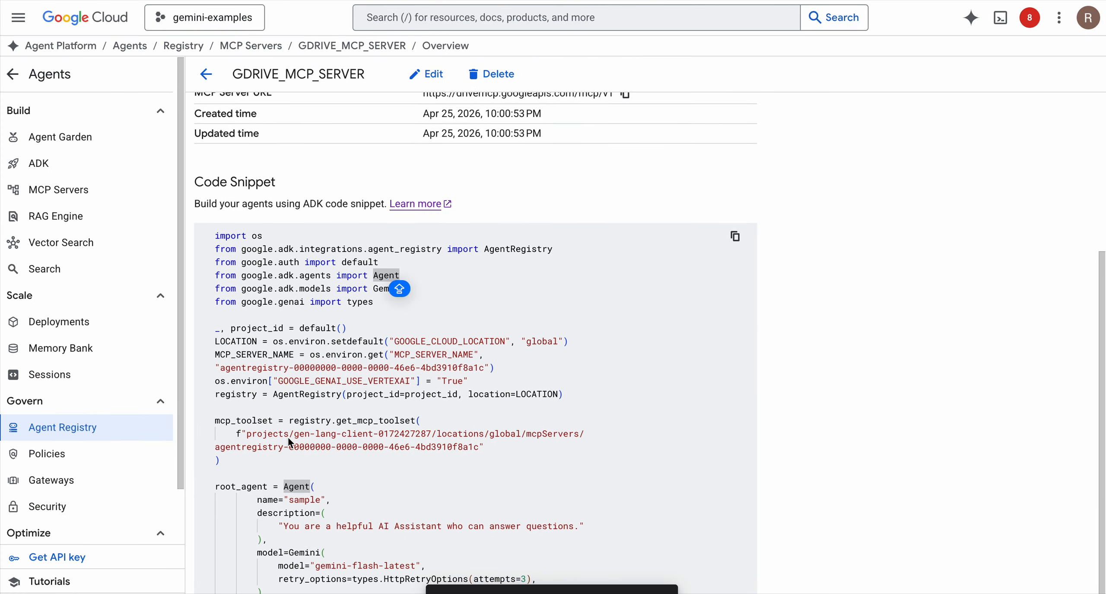
left_click_drag(247, 433, 479, 449)
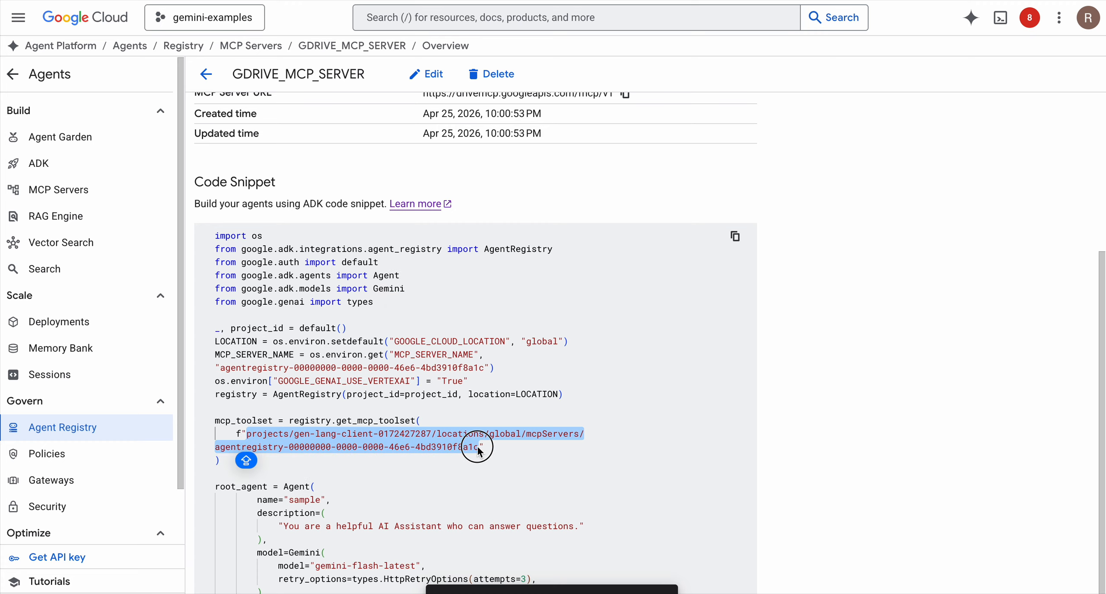
key("super+c")
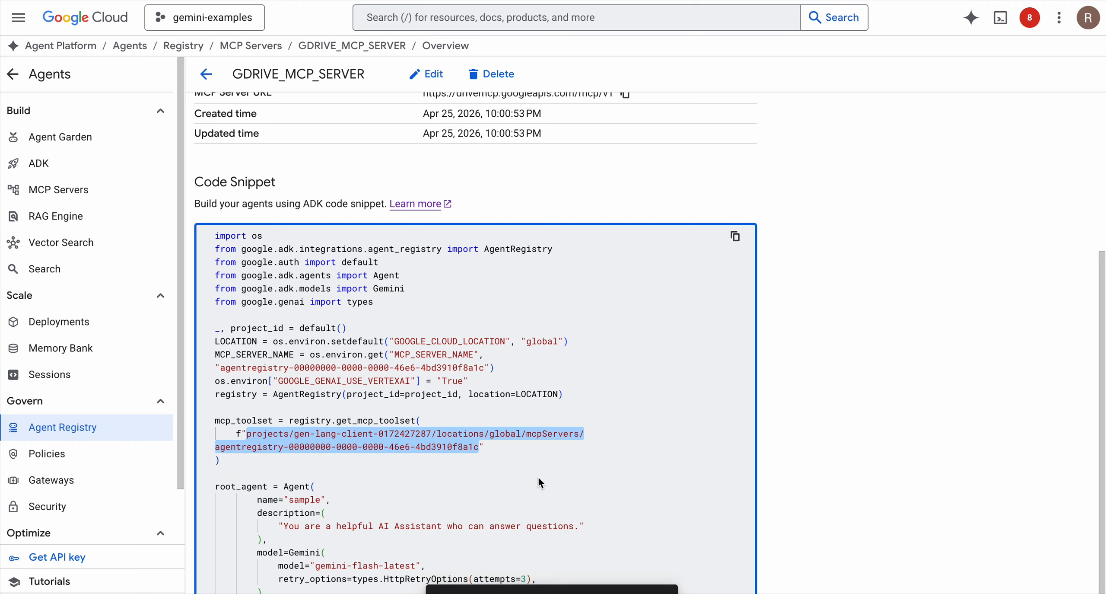
key("ctrl+Right")
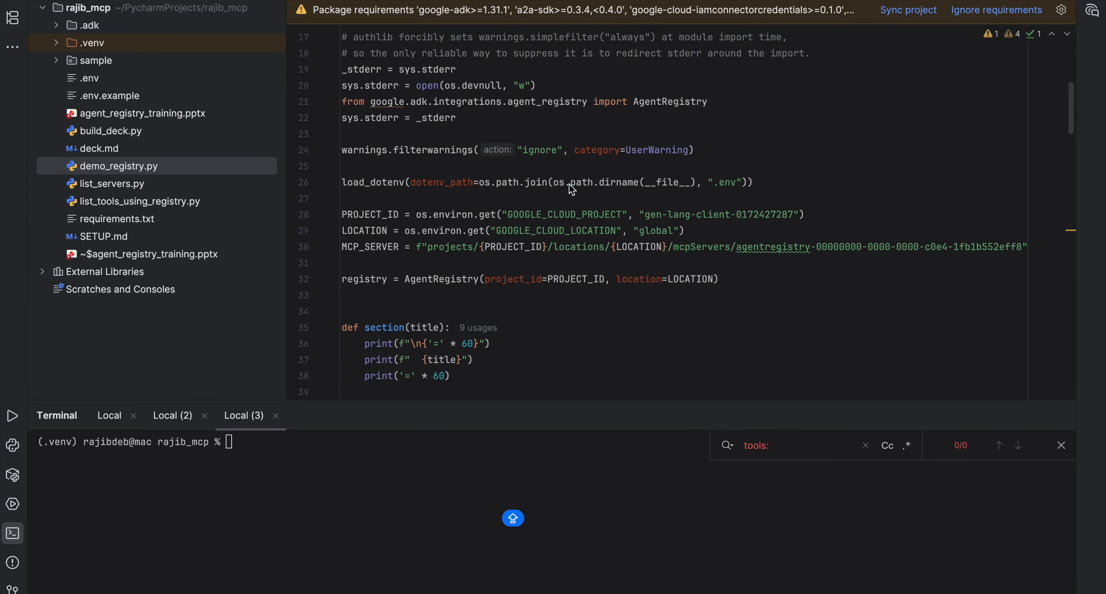
key("ctrl+Left")
left_click(492, 433)
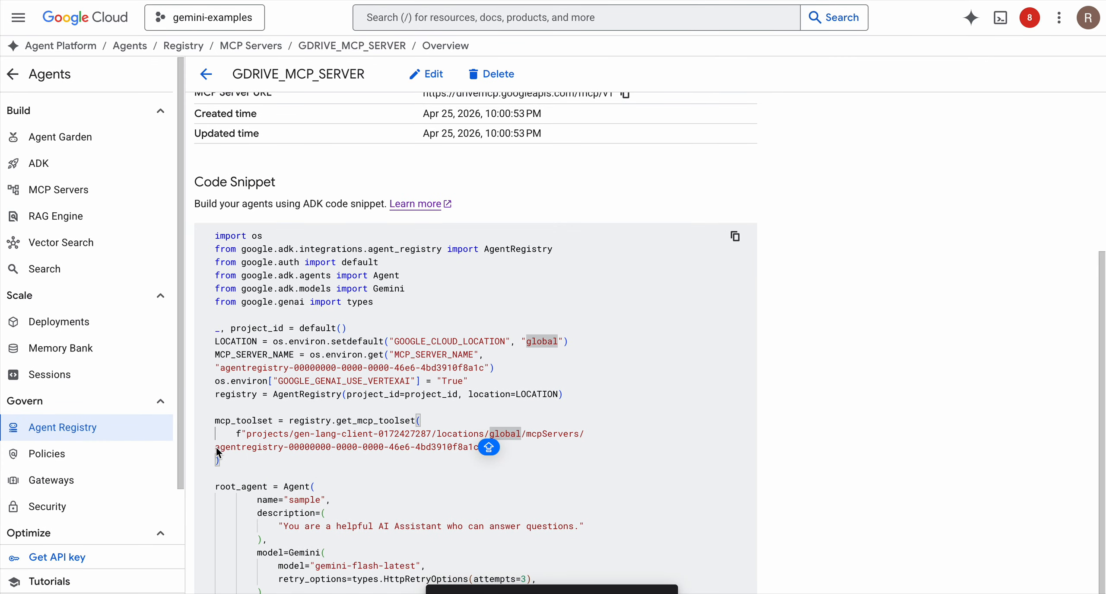
left_click_drag(216, 447, 479, 448)
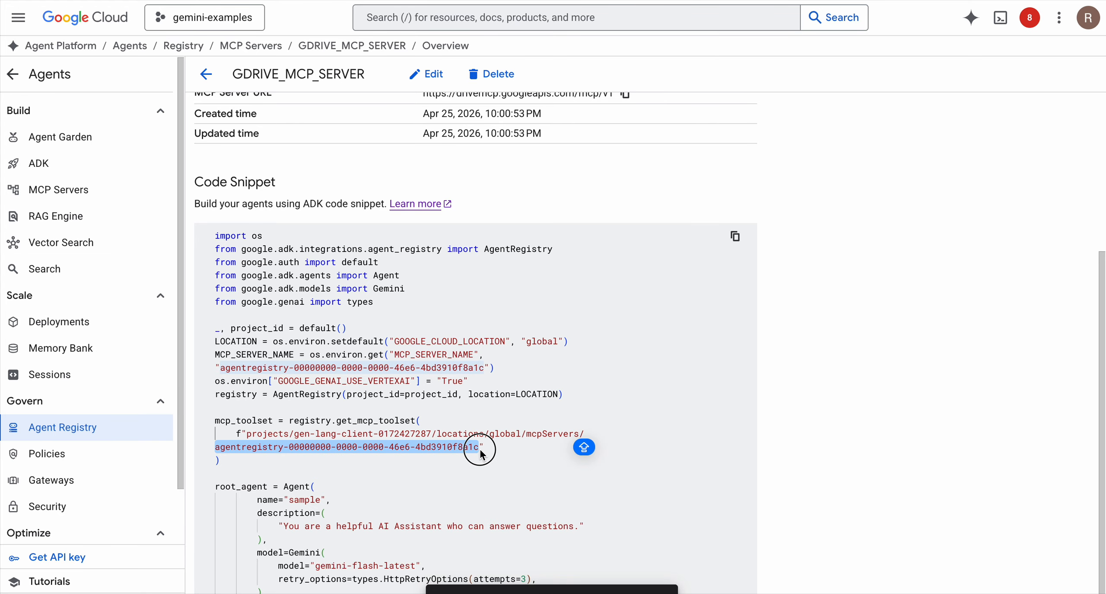
key("ctrl+Right")
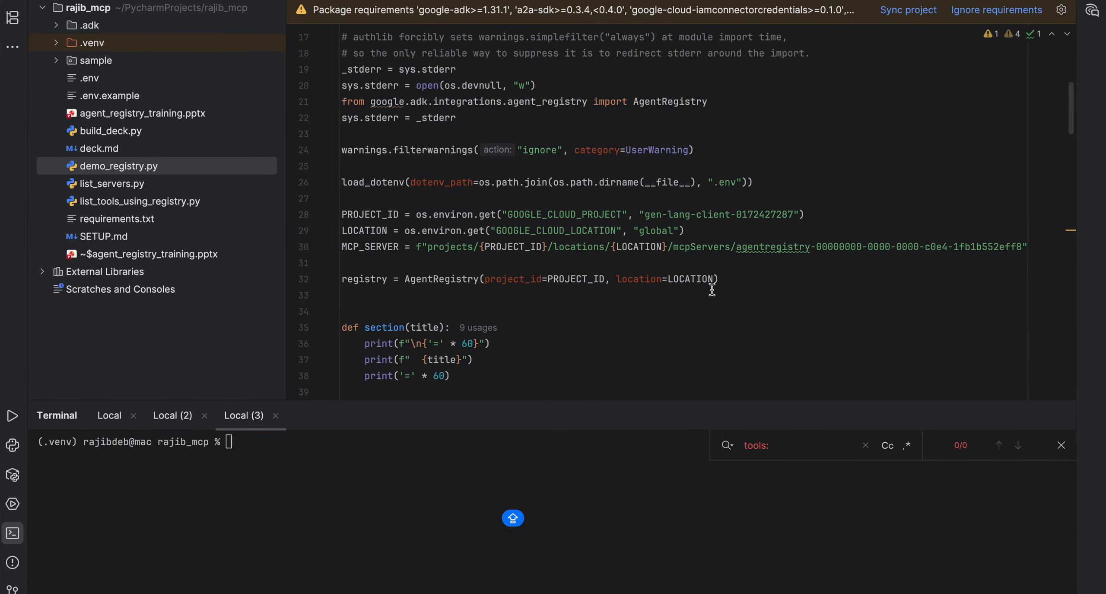
left_click(736, 247)
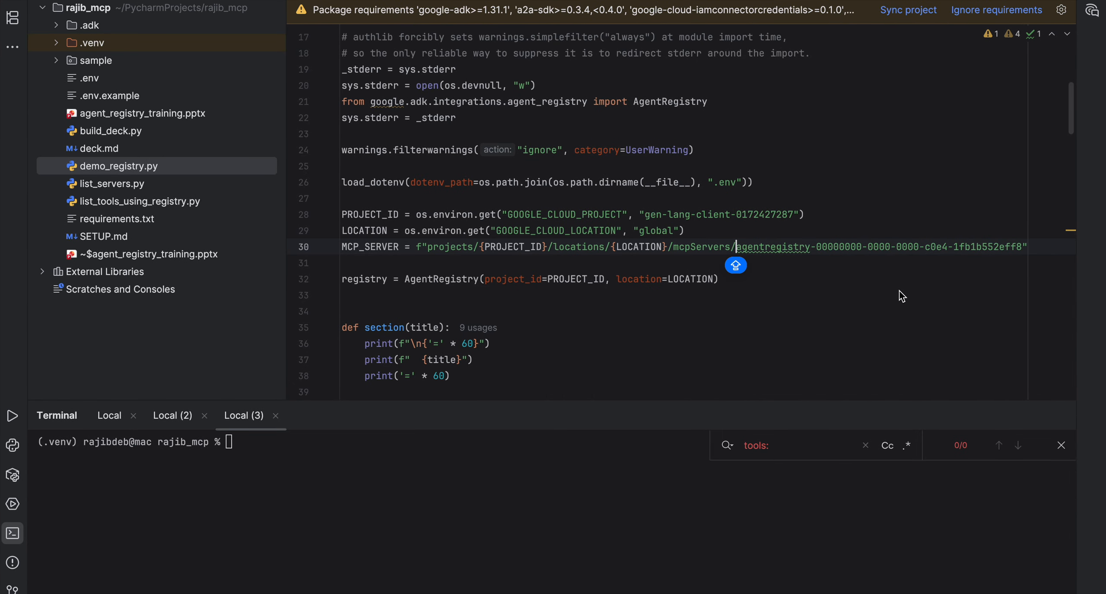
left_click(1027, 253, "shift")
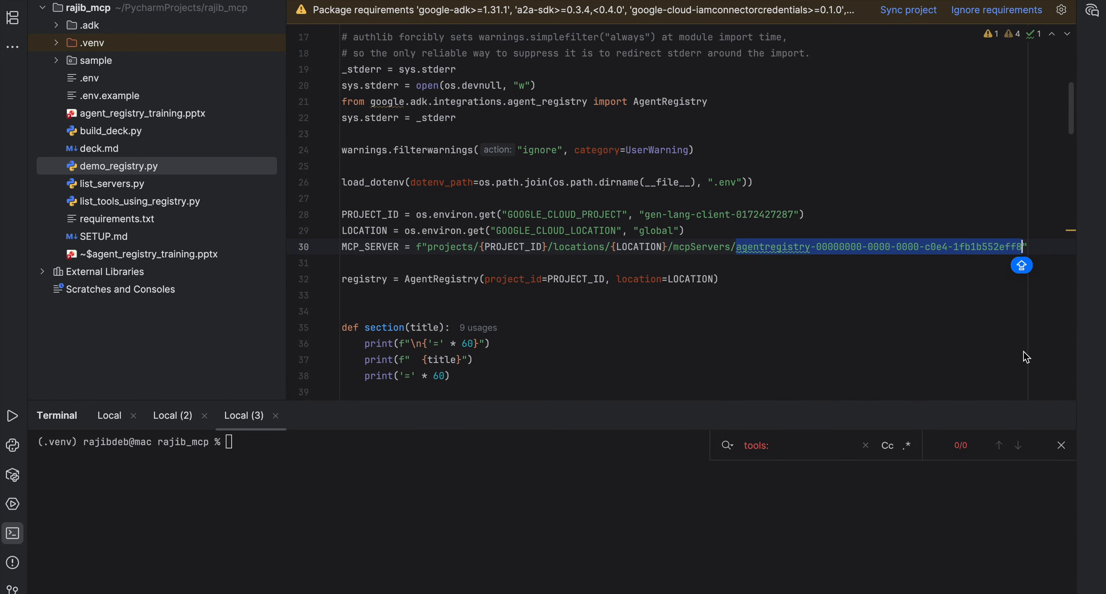
key("super+v")
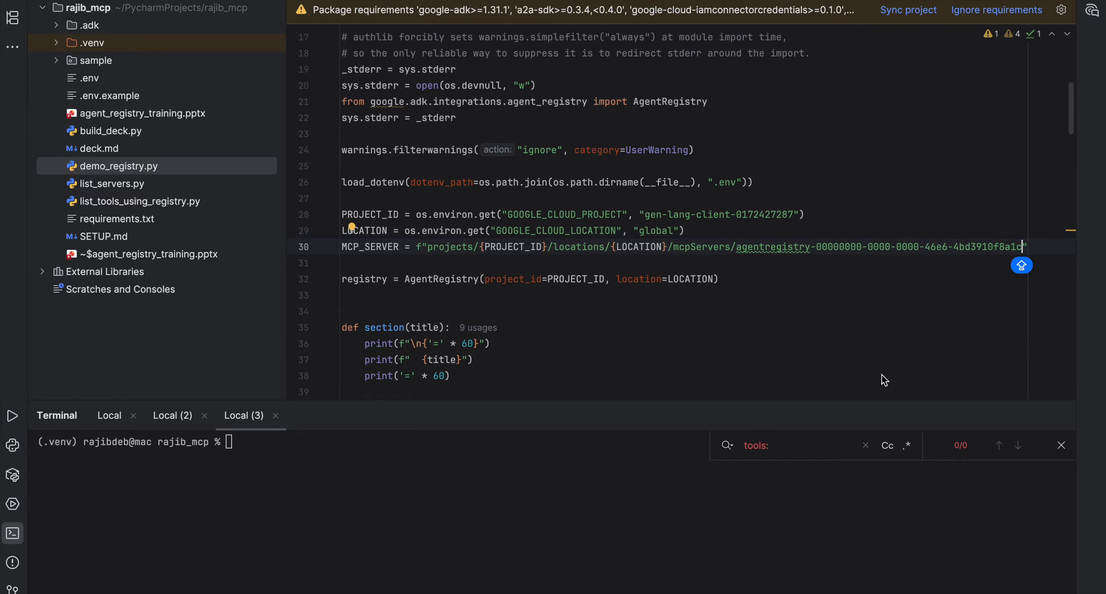
Review the list_mcp_servers calls in demo_registry.py and how get_mcp_server uses the MCP_SERVER path
scroll(888, 380, "down", 5)
scroll(885, 380, "down", 15)
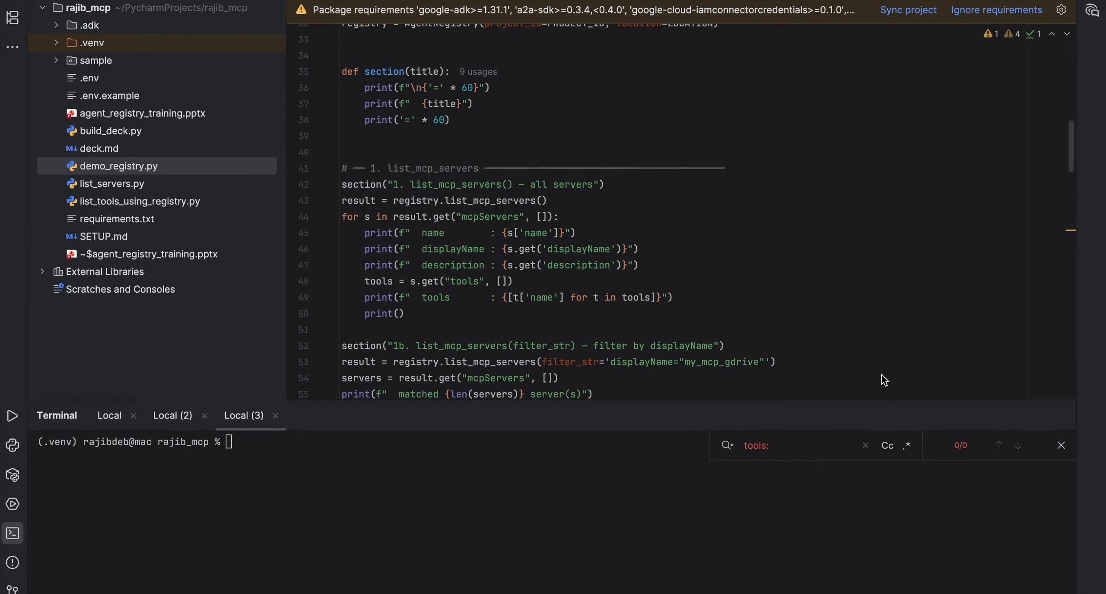
scroll(885, 380, "down", 2)
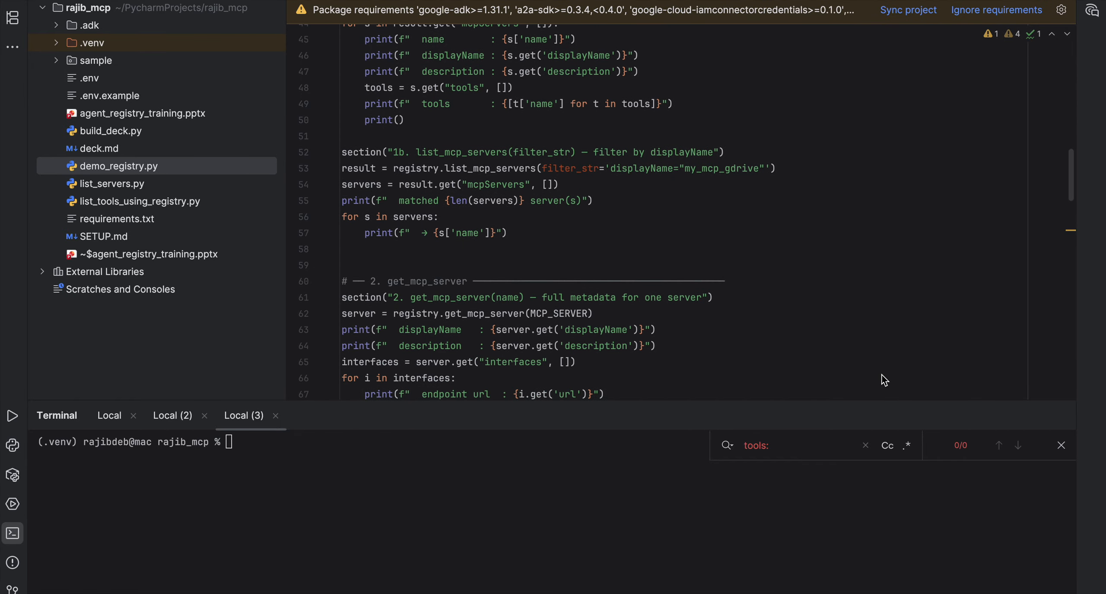
scroll(885, 380, "up", 5)
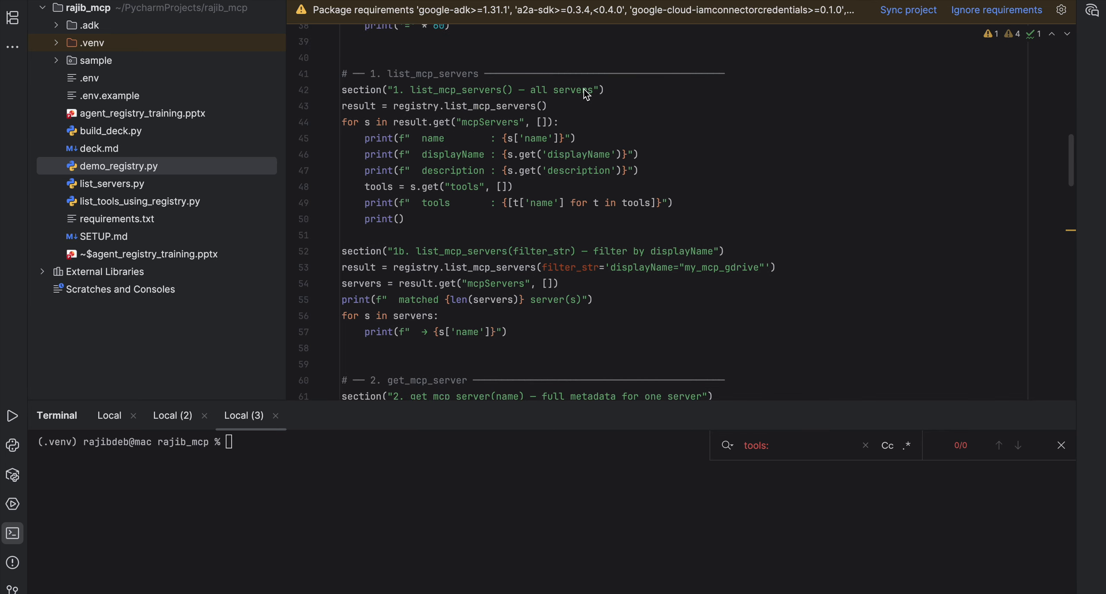
scroll(624, 277, "down", 5)
scroll(624, 278, "down", 2)
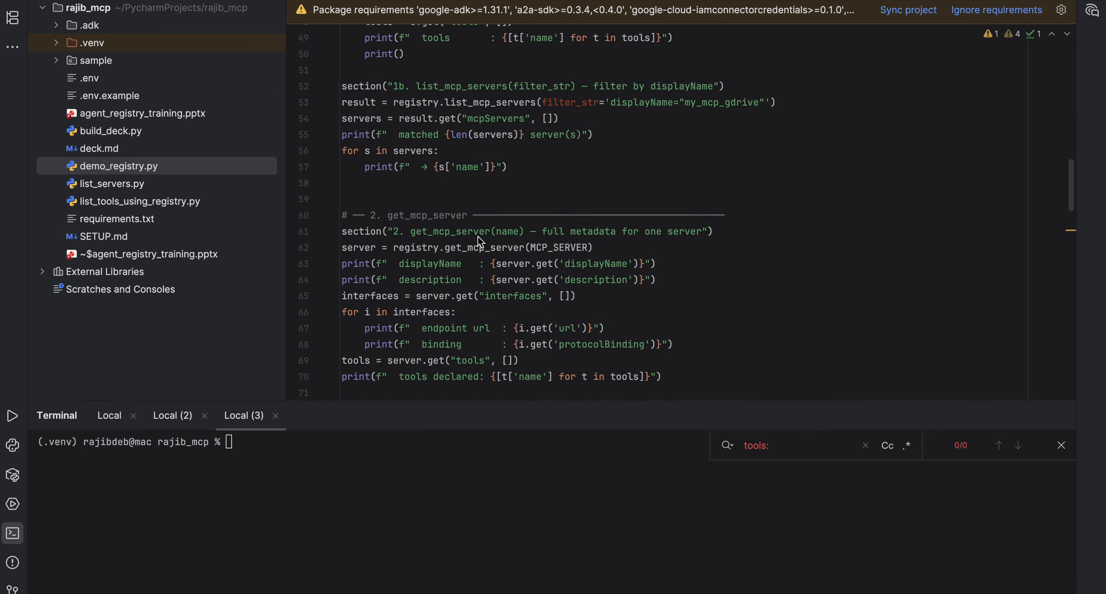
scroll(570, 221, "up", 10)
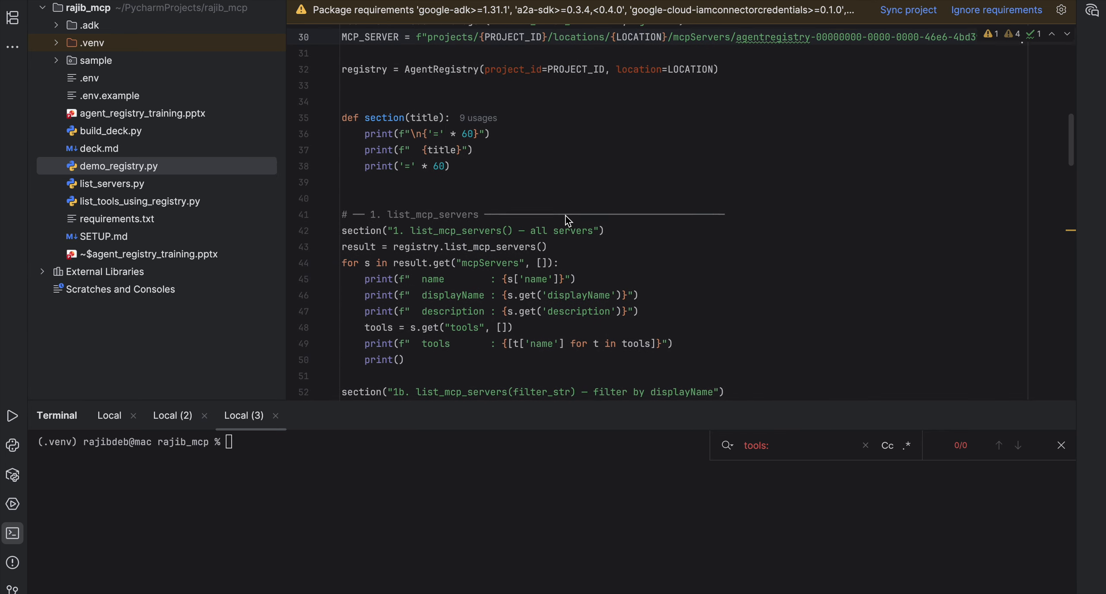
scroll(610, 302, "down", 10)
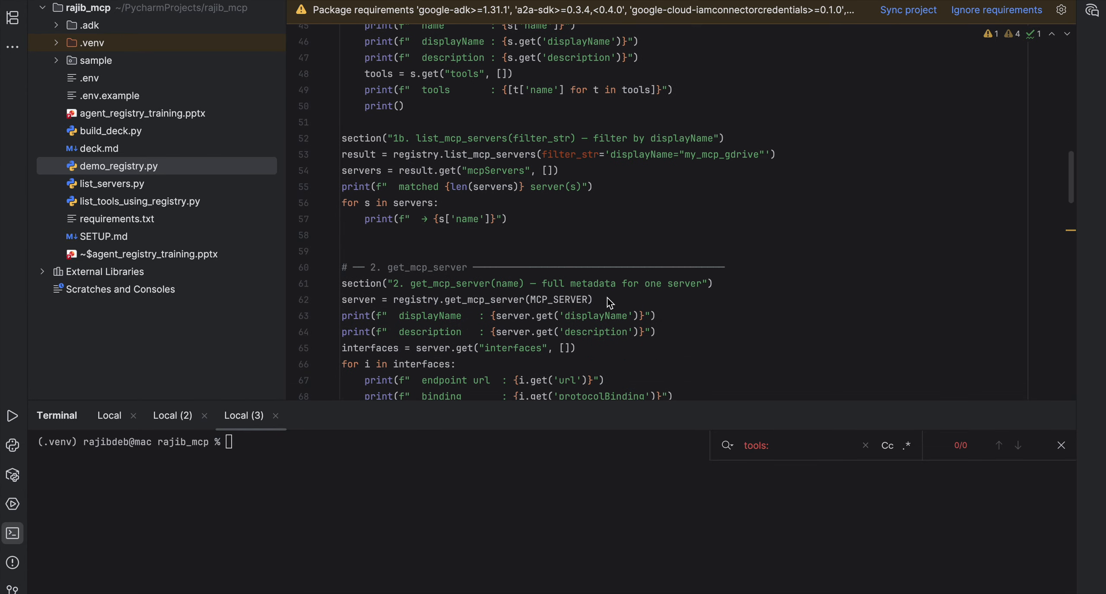
scroll(607, 299, "down", 2)
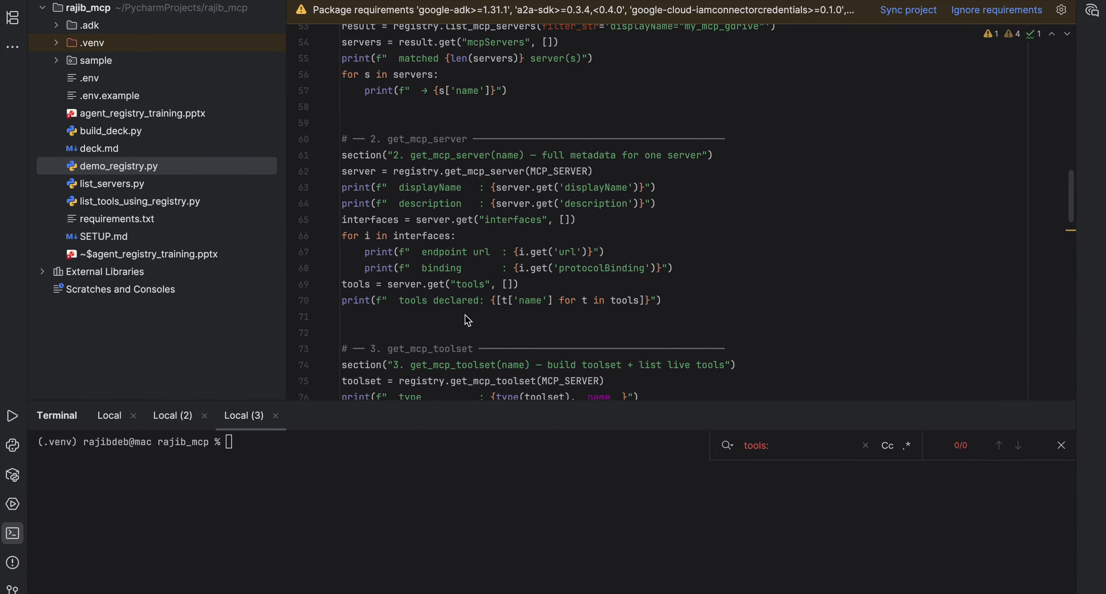
Examine the get_mcp_toolset section, tracing the toolset variable through the list_live_tools function
scroll(487, 315, "down", 4)
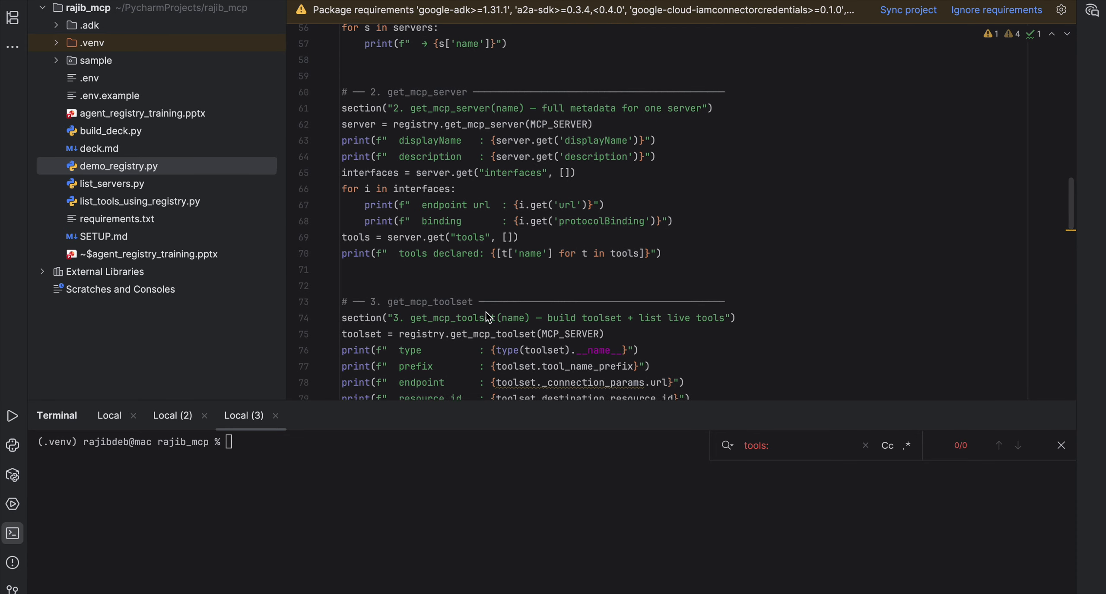
scroll(488, 318, "down", 2)
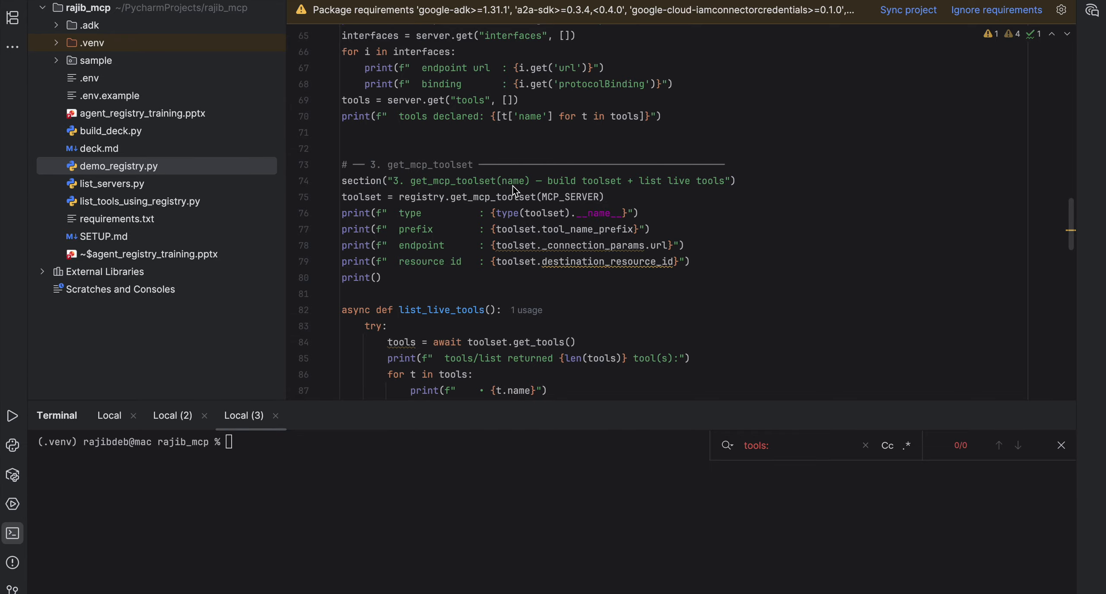
scroll(520, 290, "down", 3)
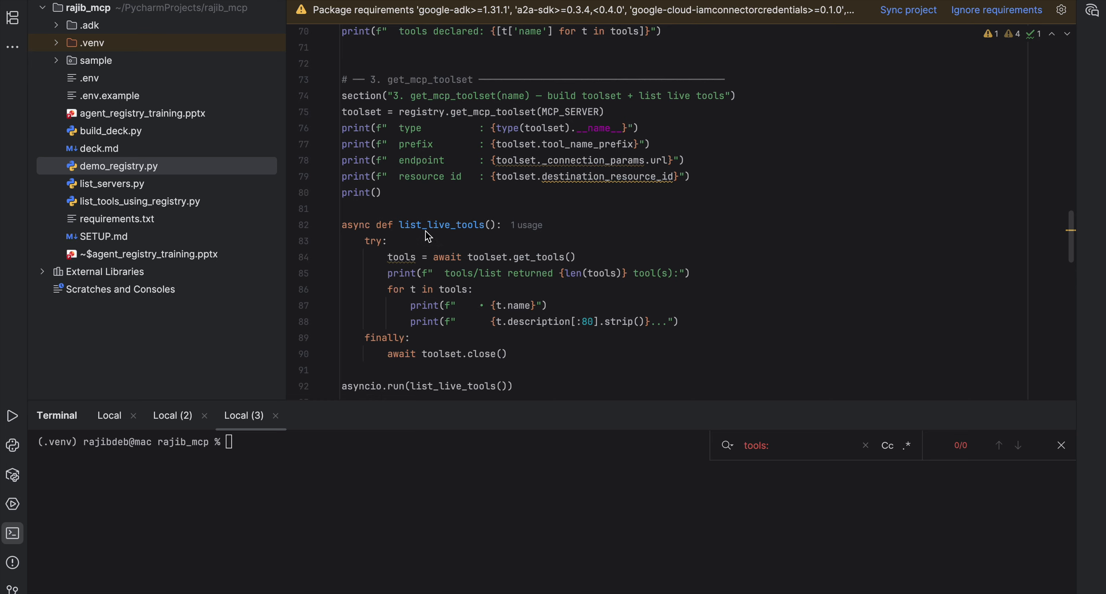
scroll(482, 281, "down", 2)
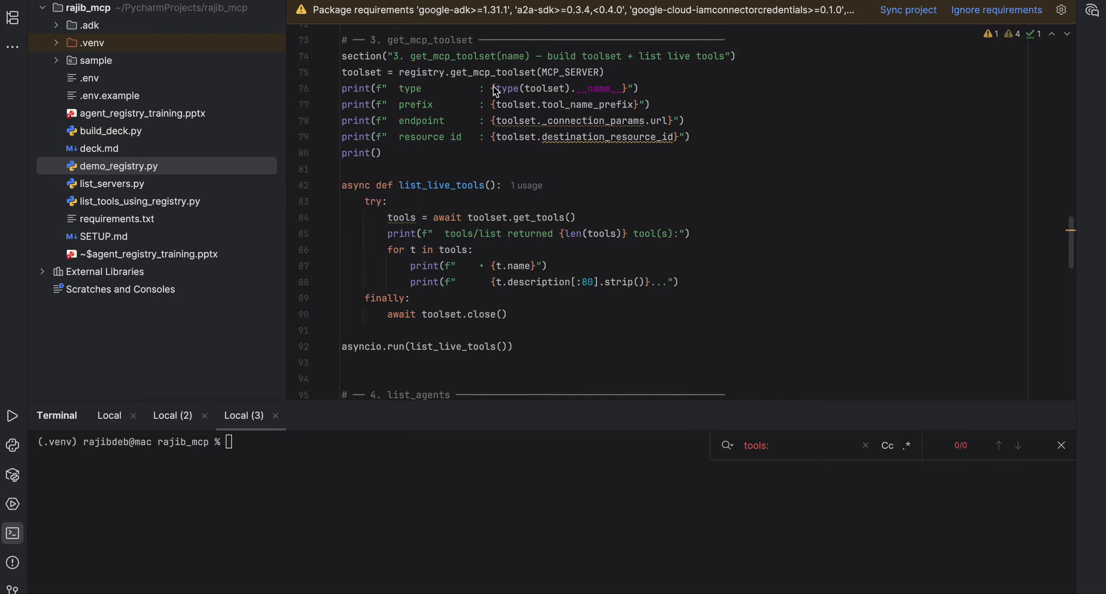
left_click(367, 77)
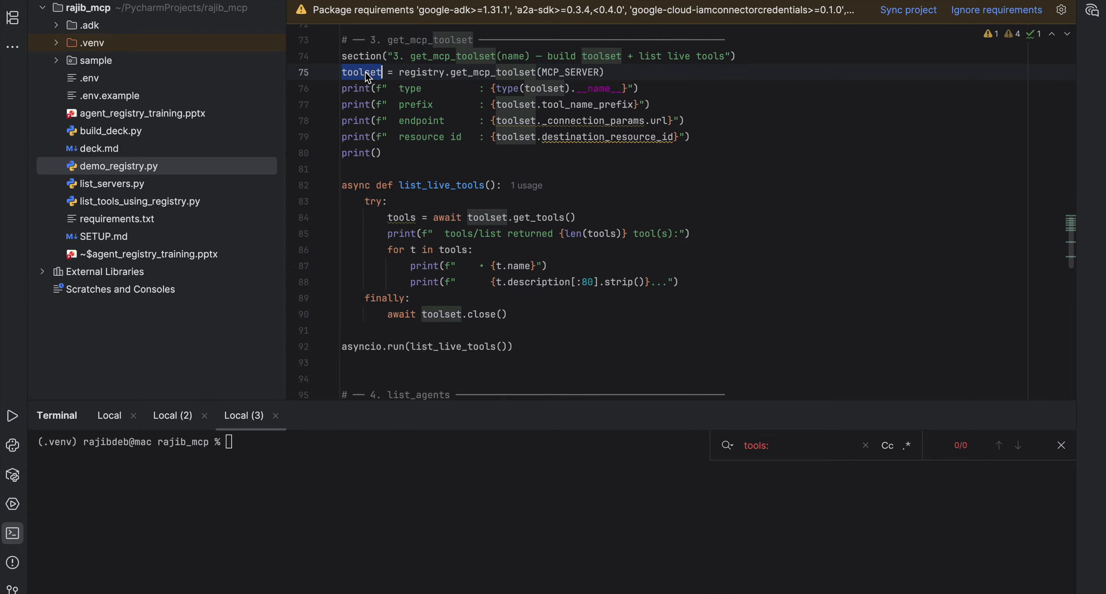
scroll(485, 166, "down", 3)
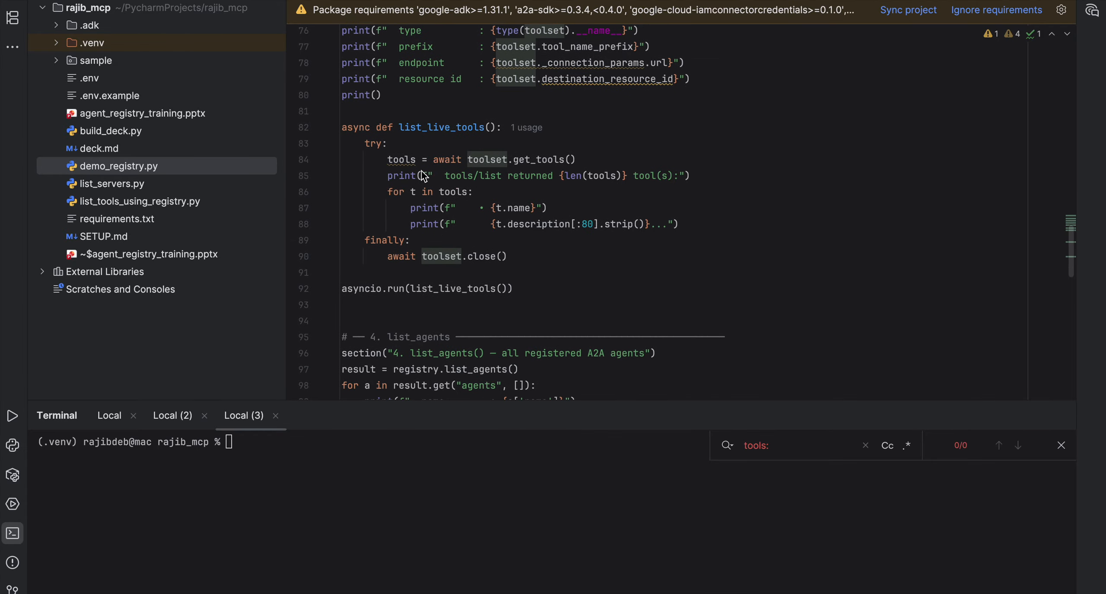
key("Caps_Lock")
scroll(514, 143, "up", 3)
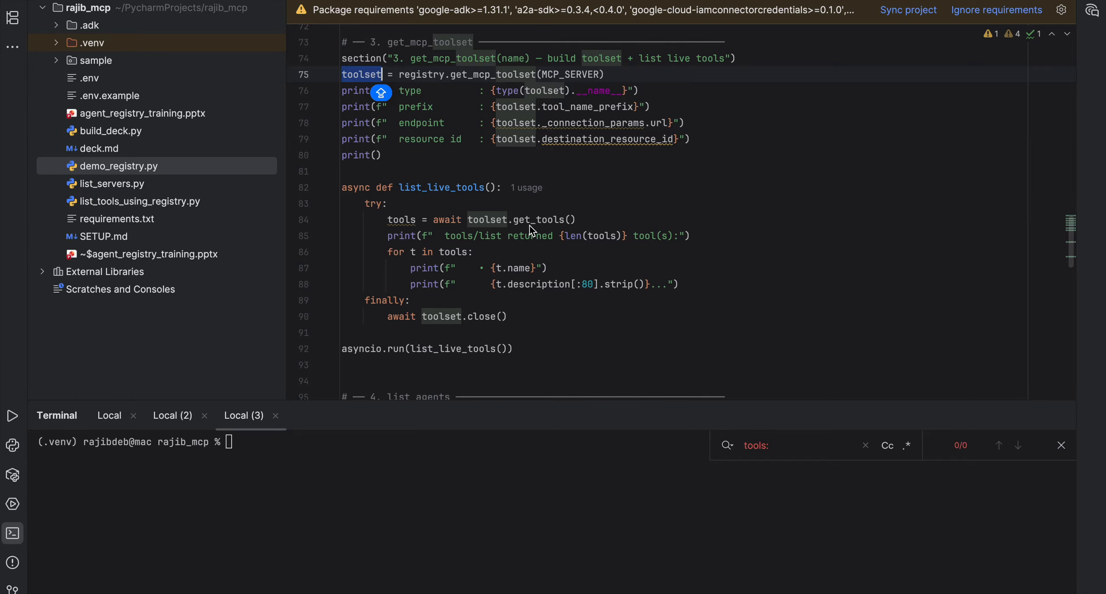
mouse_move(533, 231)
scroll(536, 272, "down", 3)
Examine the list_agents sections, including the displayName filter, and the get_remote_a2a_agent section of demo_registry.py
scroll(536, 272, "down", 7)
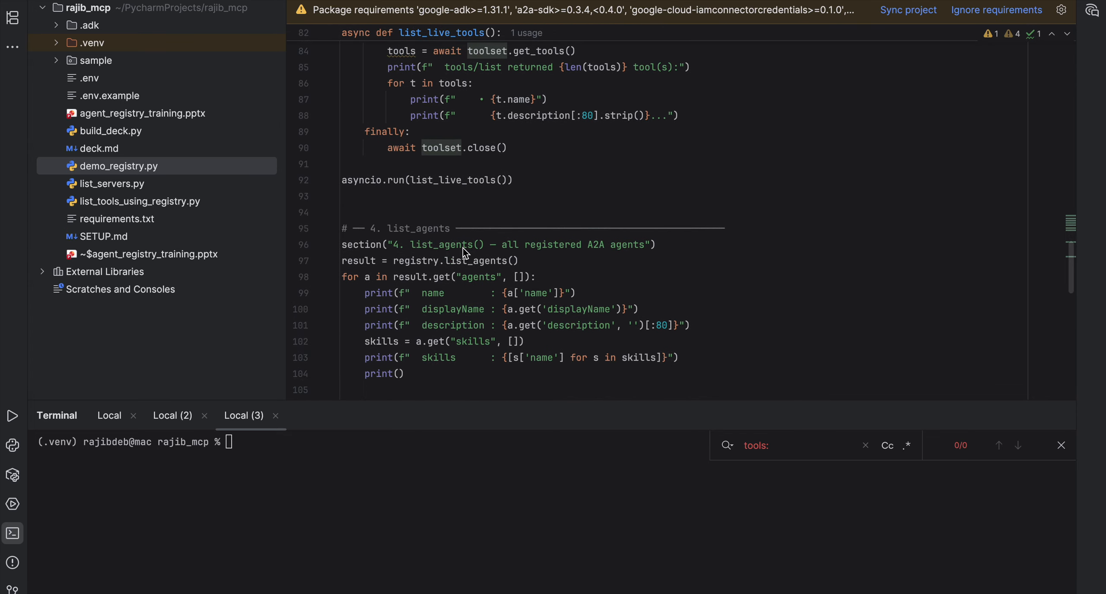
scroll(453, 258, "down", 1)
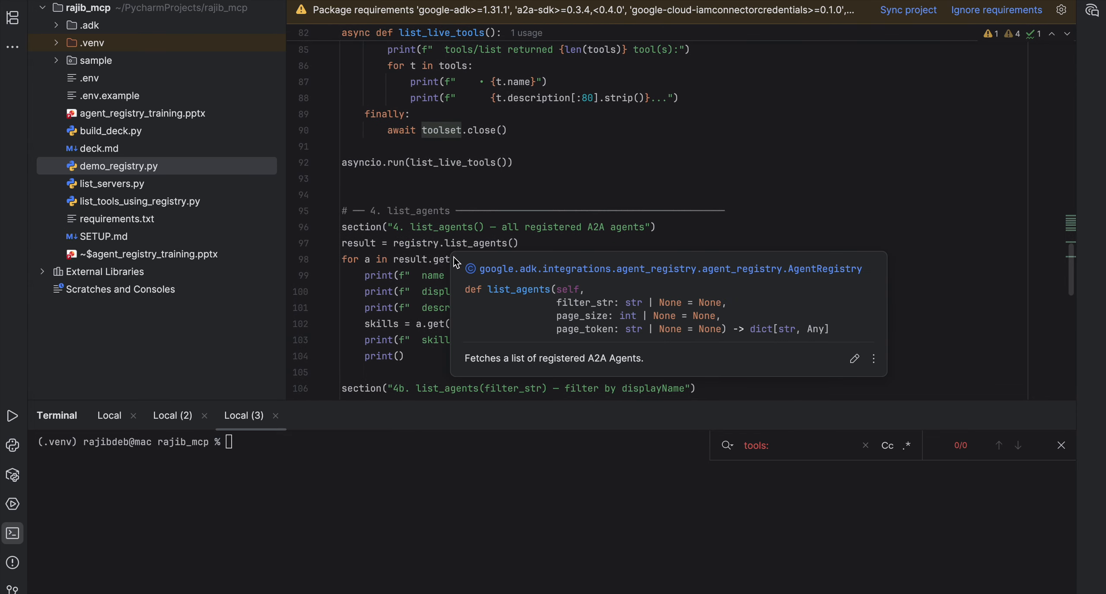
scroll(419, 309, "down", 6)
scroll(419, 308, "down", 4)
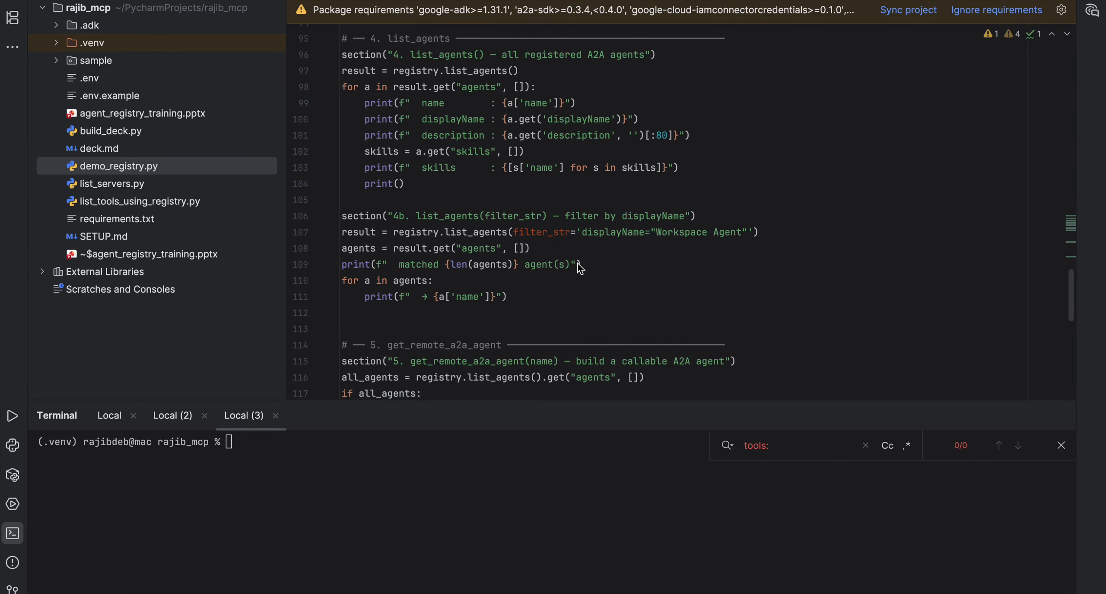
scroll(588, 264, "down", 7)
scroll(589, 264, "down", 4)
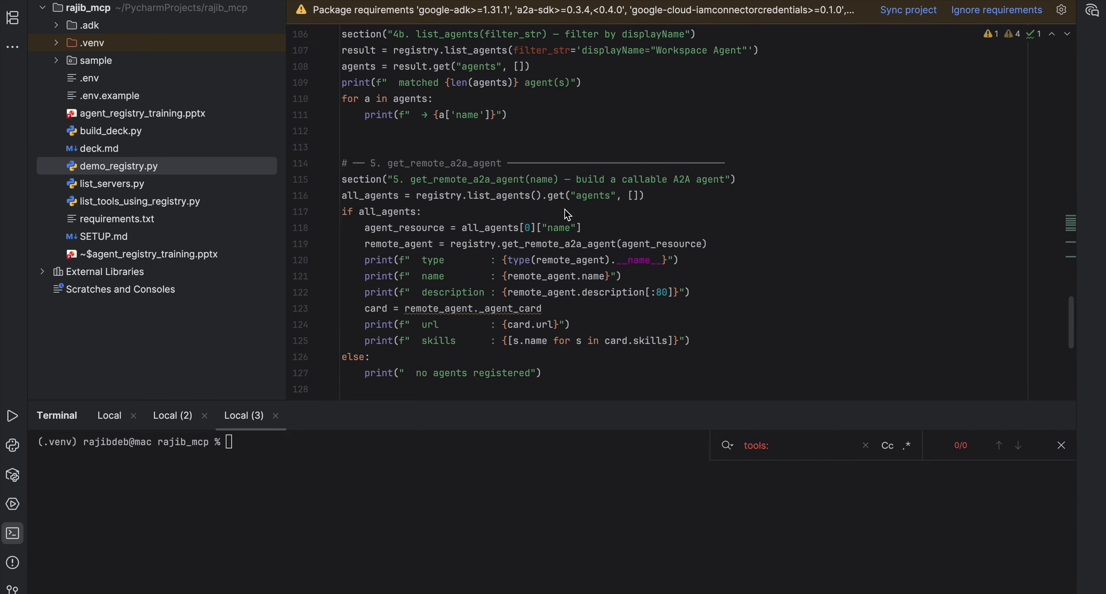
scroll(567, 214, "down", 4)
scroll(566, 212, "down", 9)
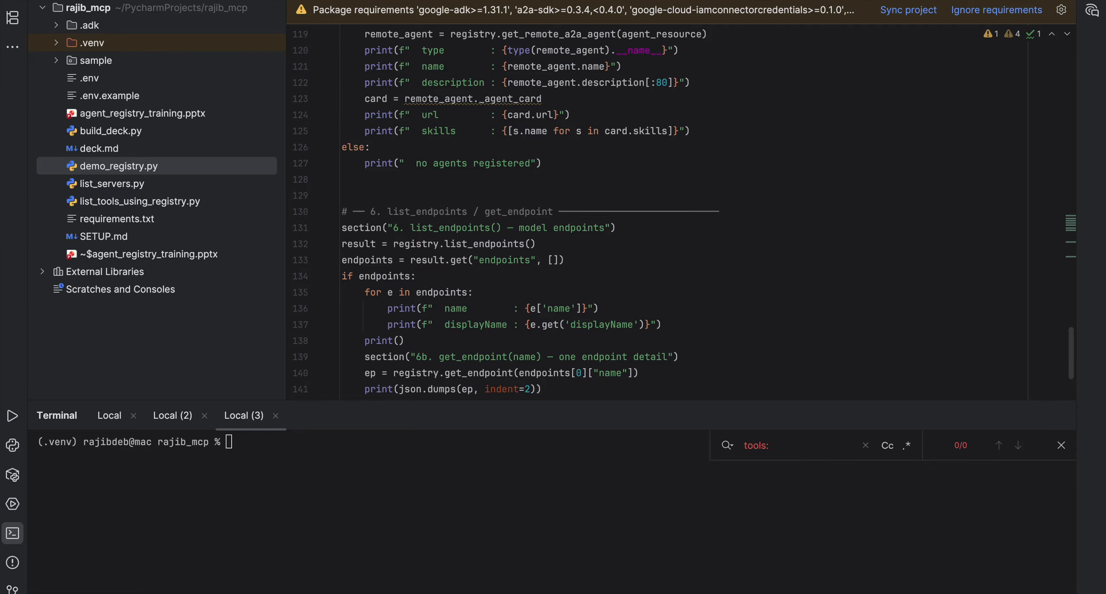
Switch to the Google Cloud console and show the Endpoints list of the Agent Registry
key("super+Tab")
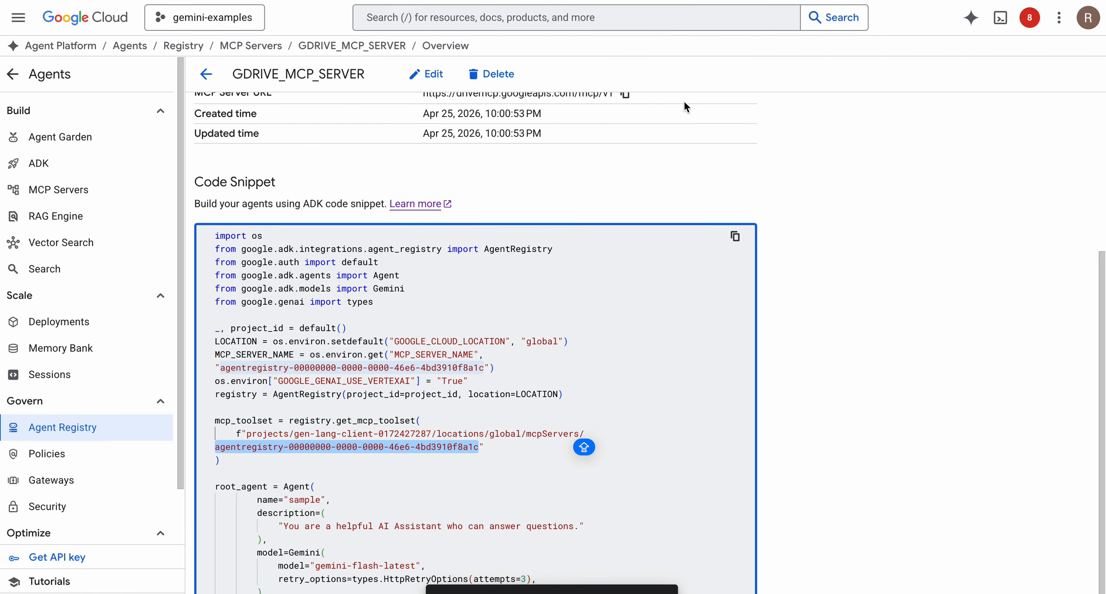
left_click(86, 426)
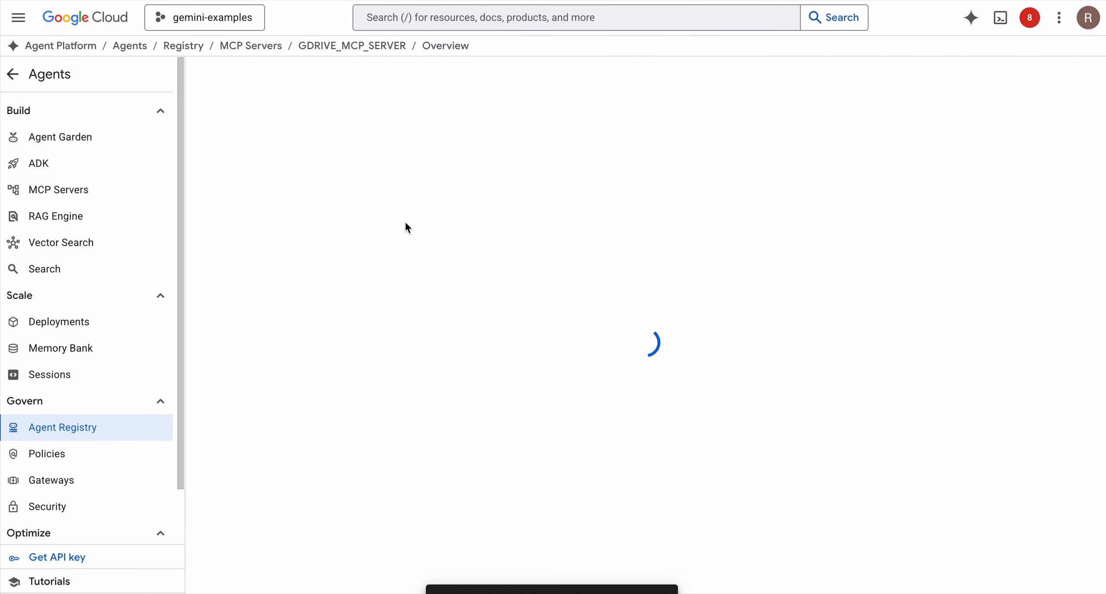
left_click(435, 161)
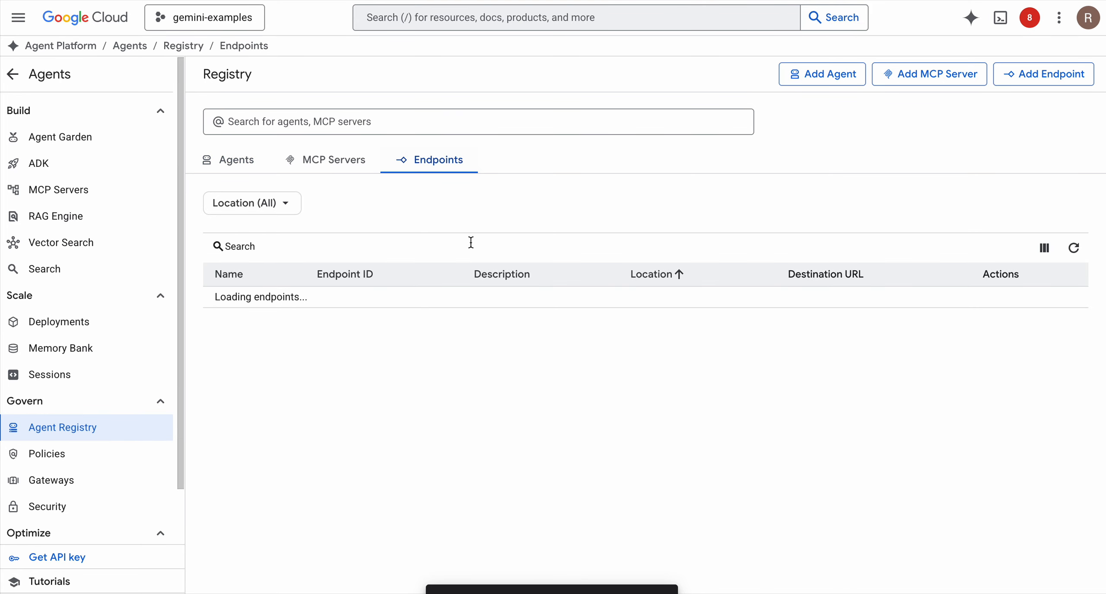
Return to PyCharm and examine the list_endpoints and get_endpoint code at the end of demo_registry.py
key("super+Tab")
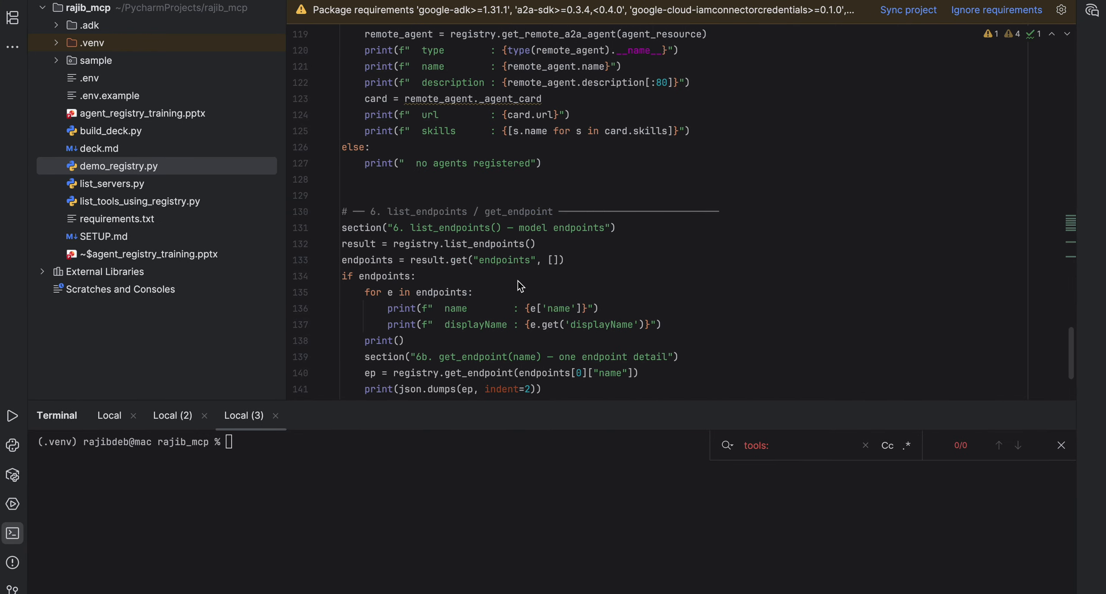
scroll(521, 288, "down", 1)
scroll(520, 287, "down", 3)
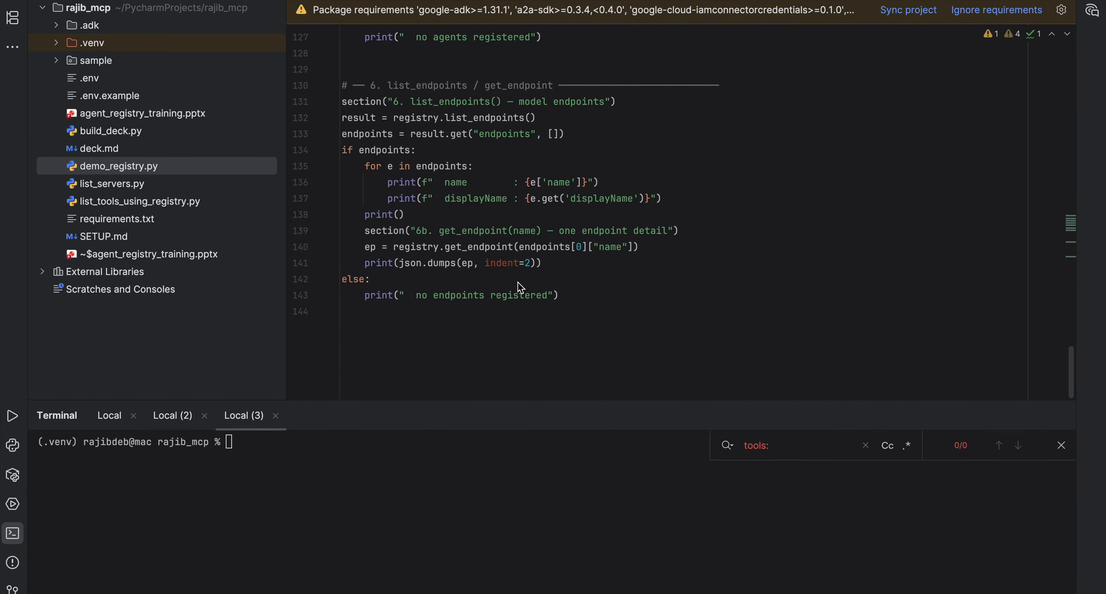
Review the registry setup and list_mcp_servers sections of demo_registry.py, and run the script
scroll(520, 287, "up", 10)
scroll(520, 287, "up", 12)
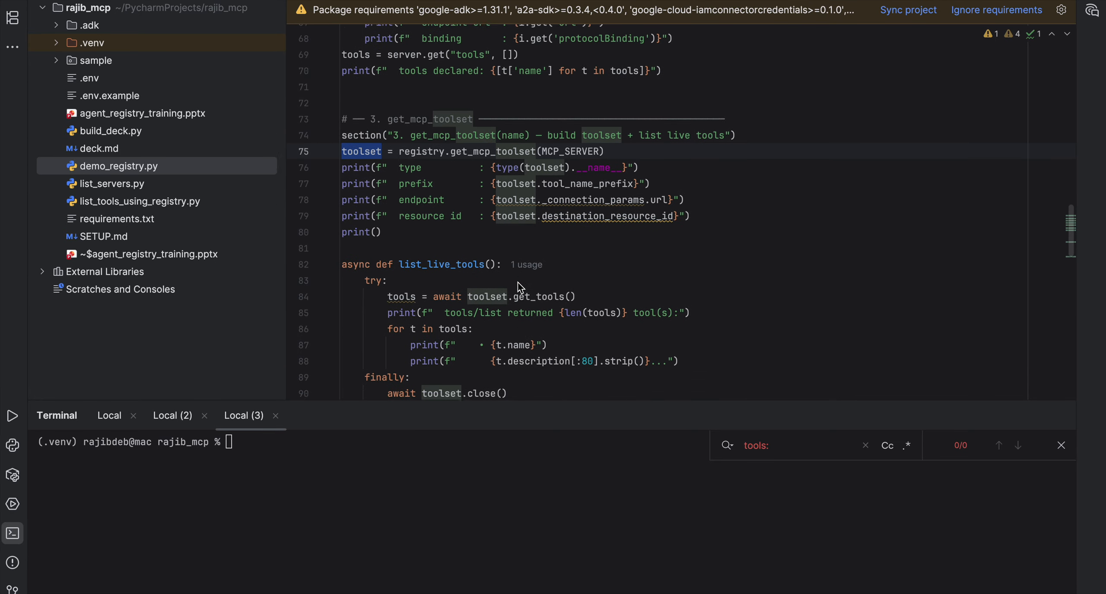
scroll(521, 288, "up", 15)
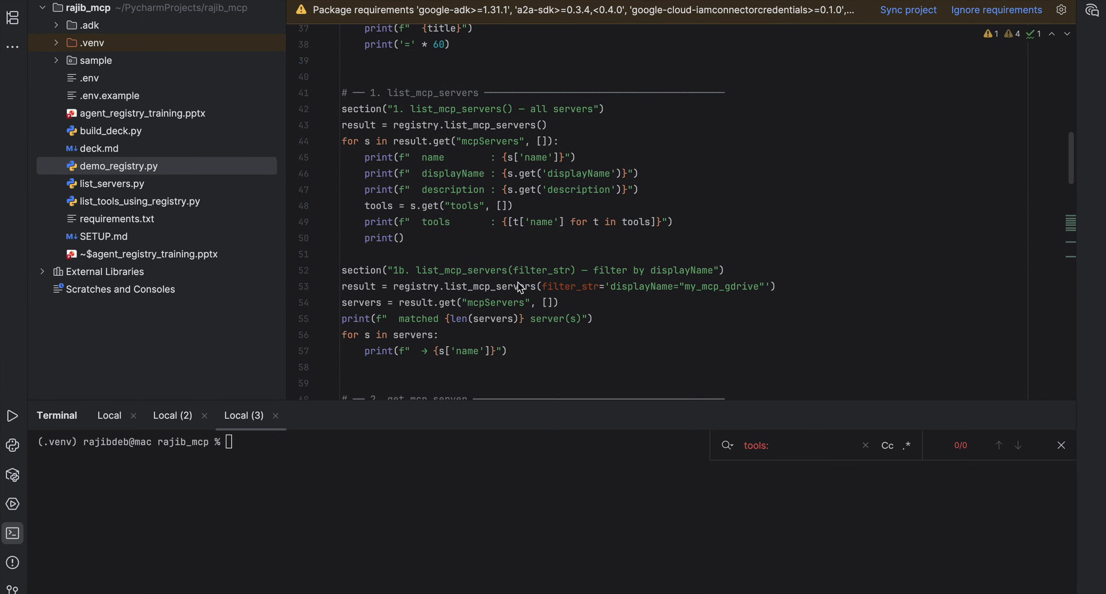
scroll(521, 288, "up", 1)
scroll(521, 287, "down", 1)
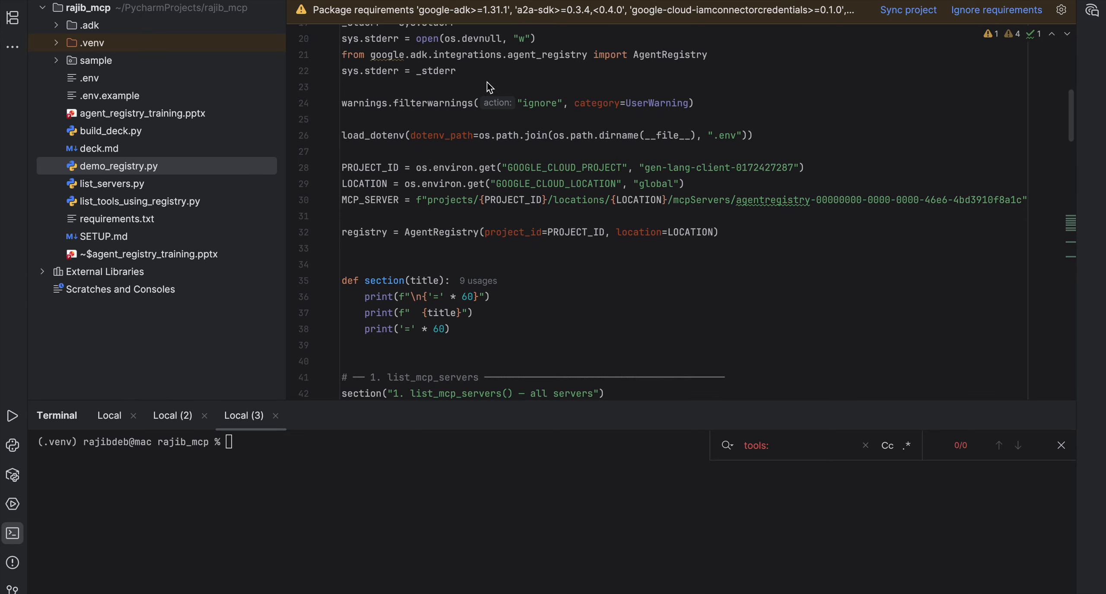
scroll(518, 269, "down", 5)
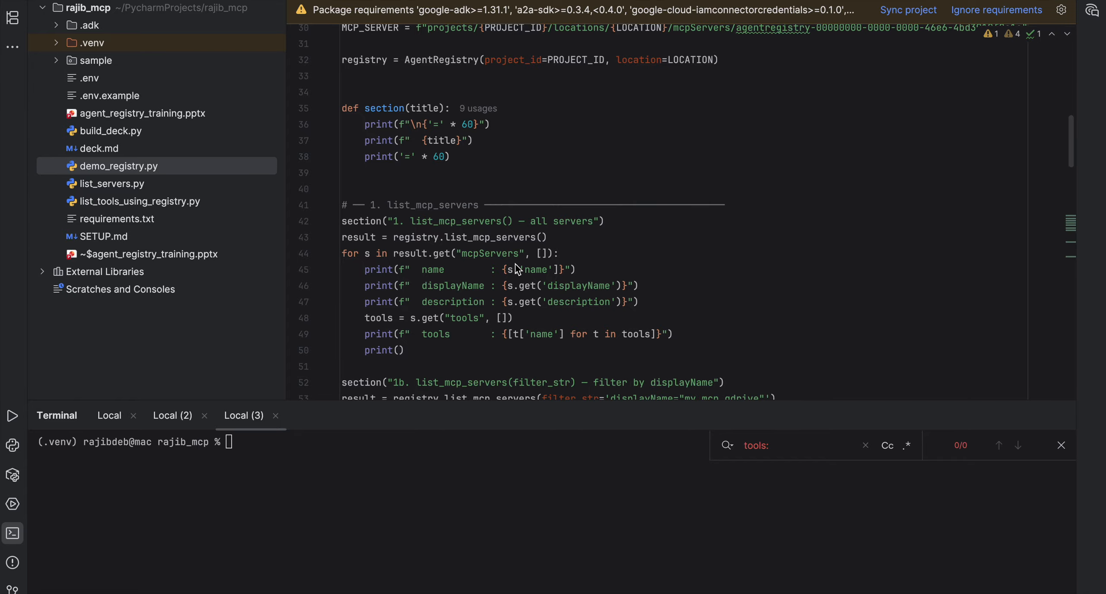
right_click(560, 178)
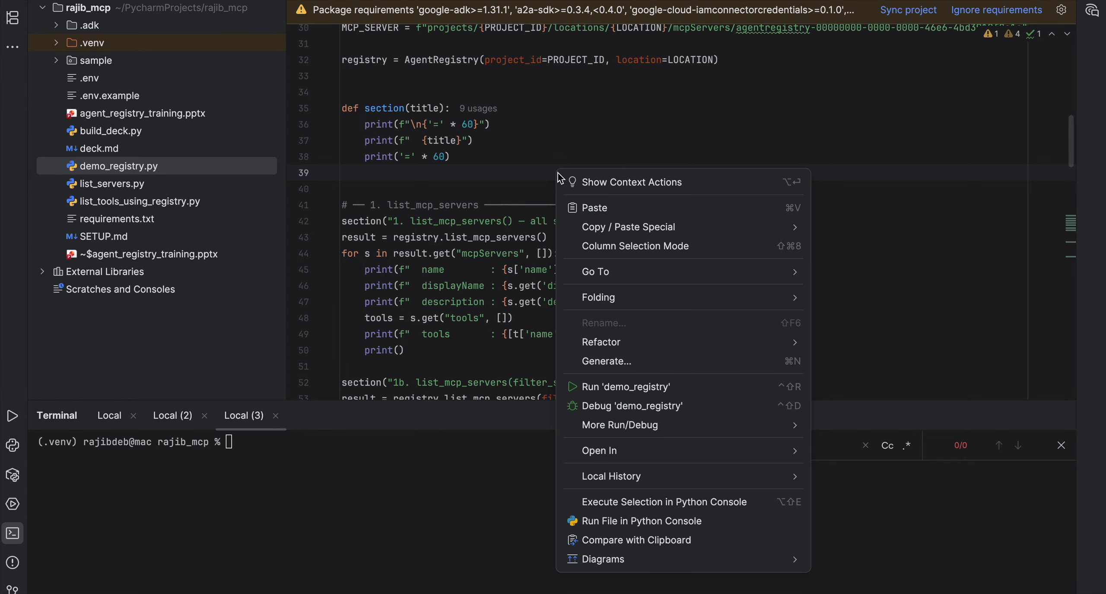
left_click(605, 391)
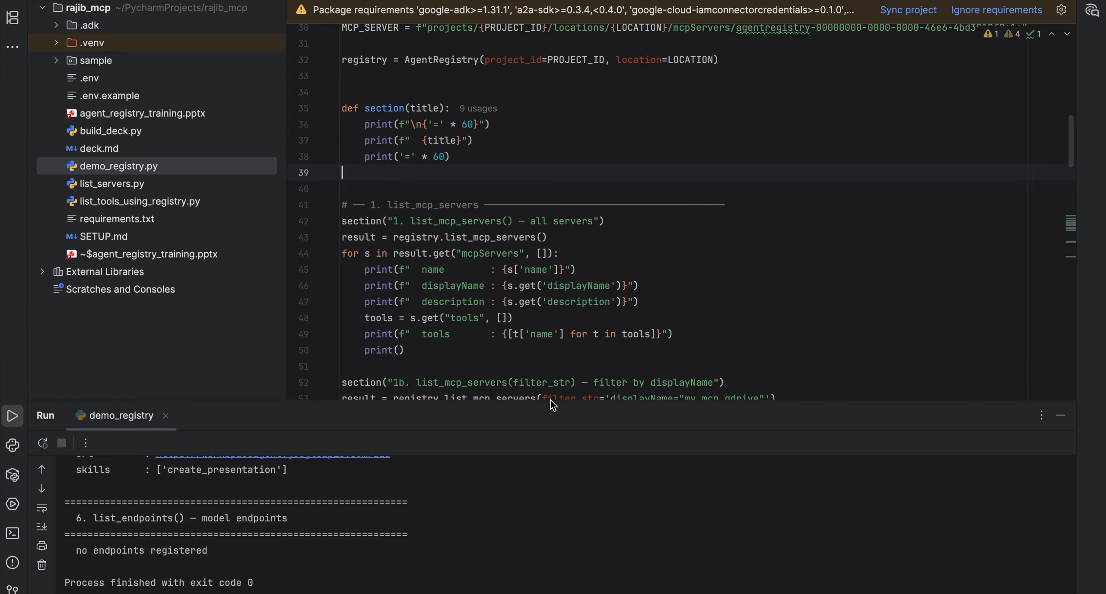
Enlarge the run output and examine the name and displayName of the first server under list_mcp_servers
left_click_drag(550, 400, 543, 191)
scroll(545, 306, "up", 15)
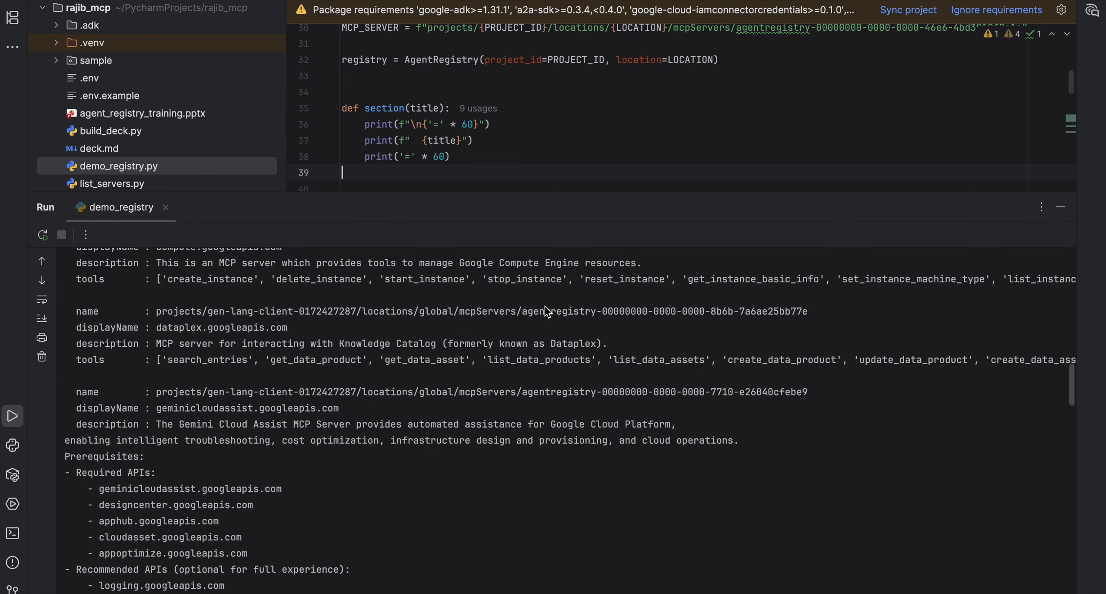
scroll(545, 306, "up", 20)
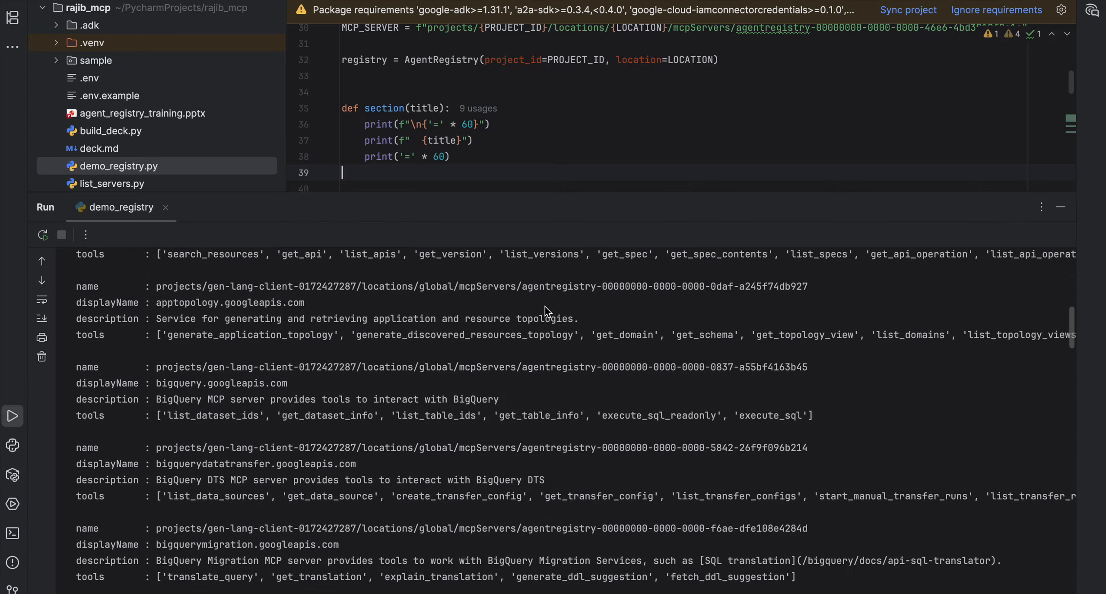
scroll(548, 312, "up", 10)
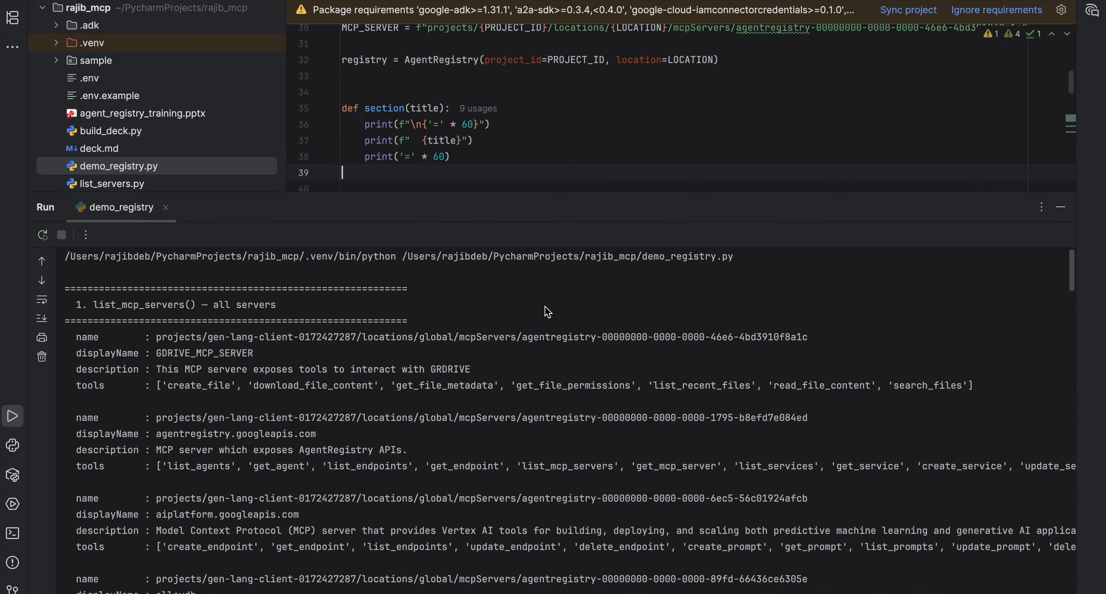
key("Caps_Lock")
scroll(532, 115, "down", 5)
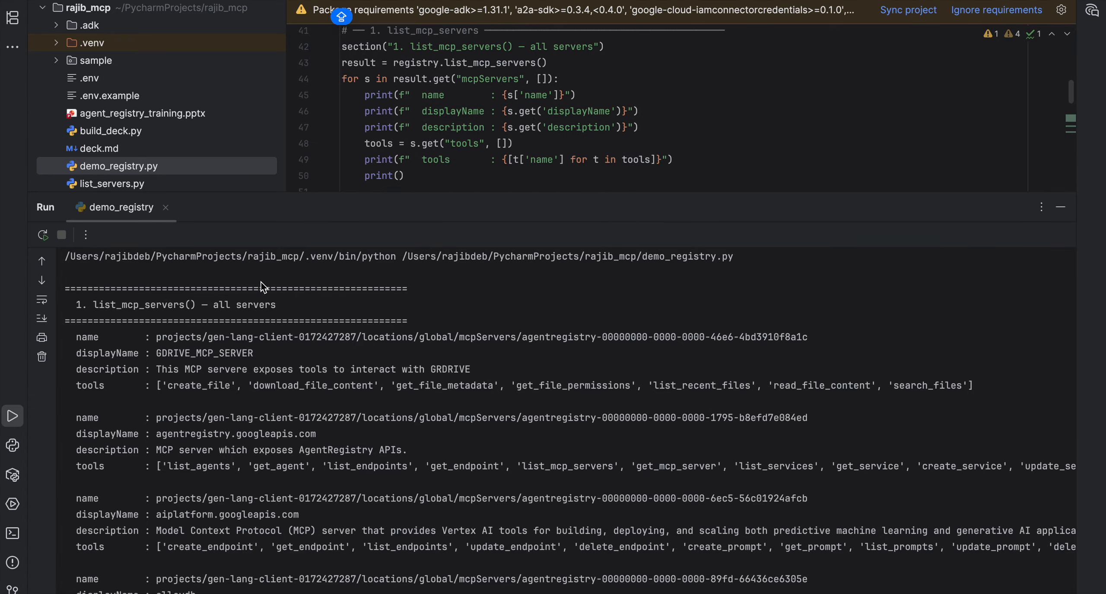
left_click_drag(158, 337, 809, 336)
left_click_drag(157, 353, 255, 355)
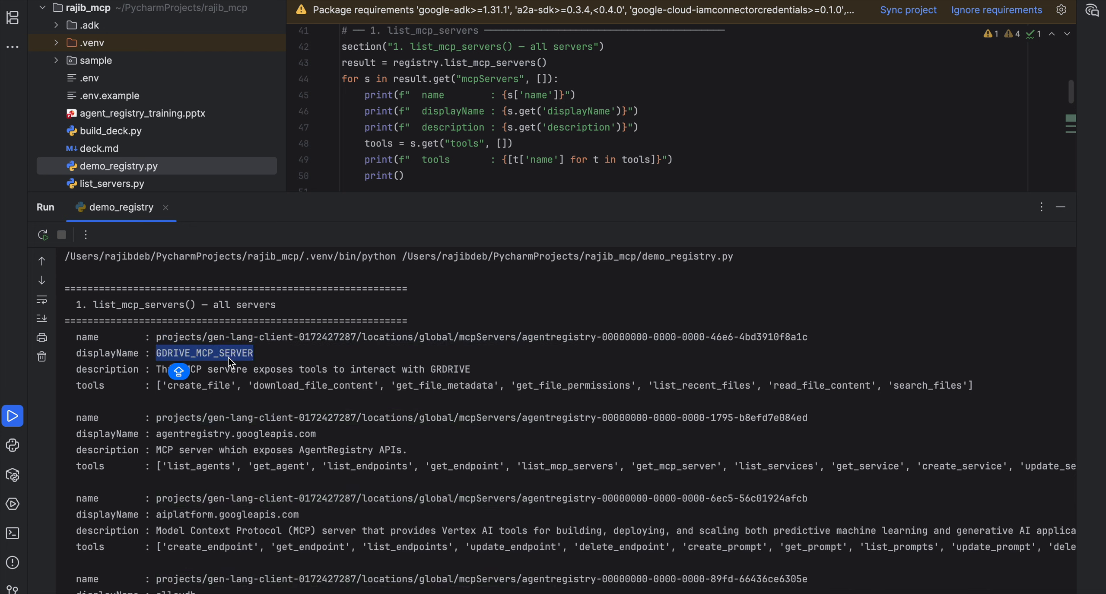
left_click_drag(157, 339, 816, 340)
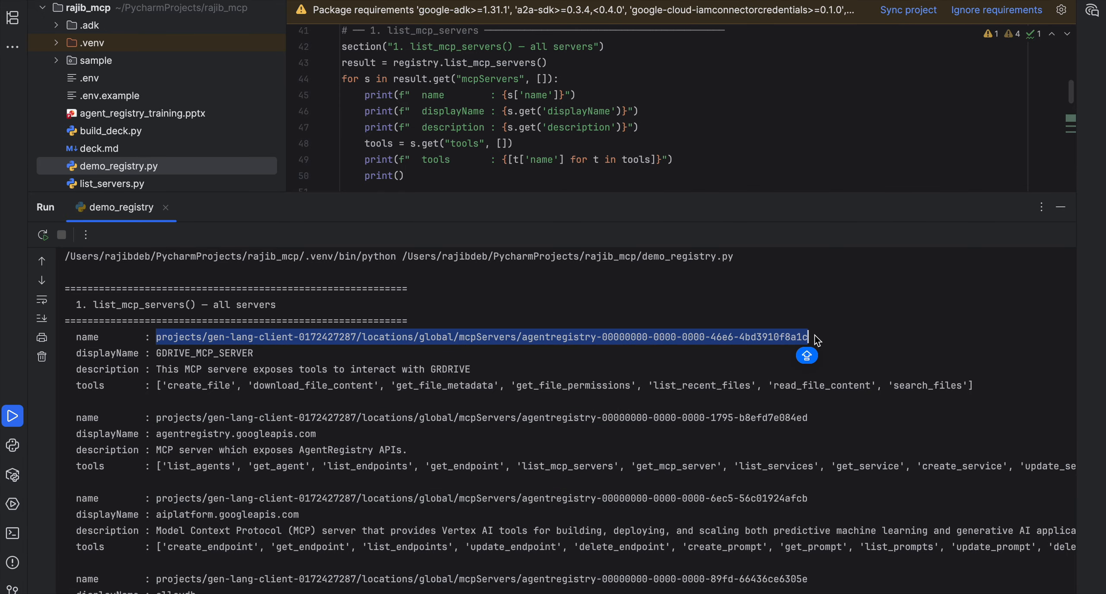
Switch to the Google Cloud console, open GDRIVE_MCP_SERVER from the registry's MCP servers and highlight its MCP Server ID
key("super+Tab")
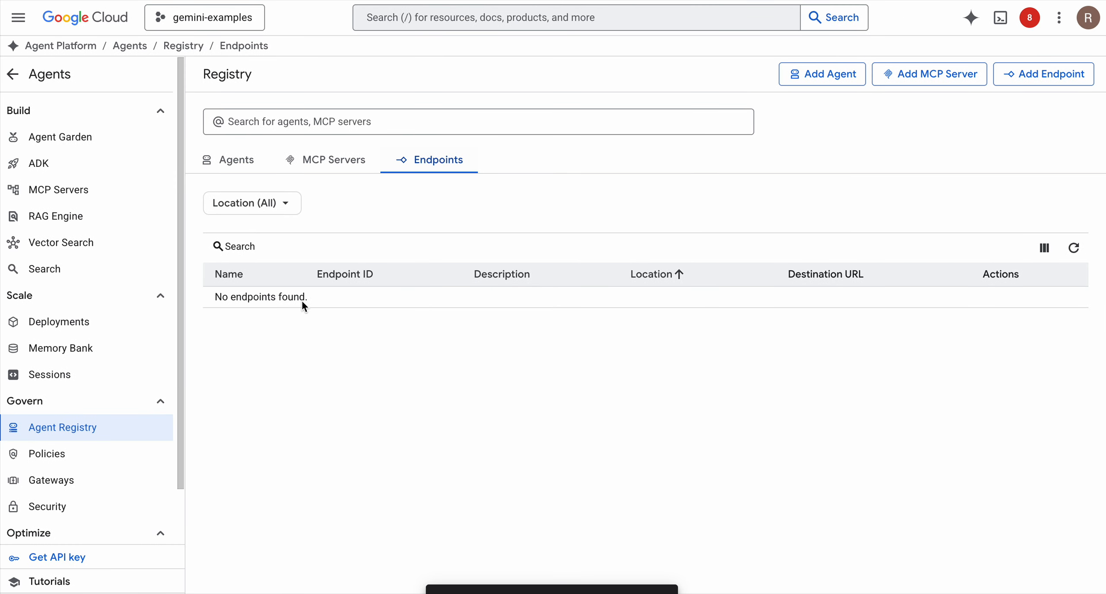
left_click(340, 161)
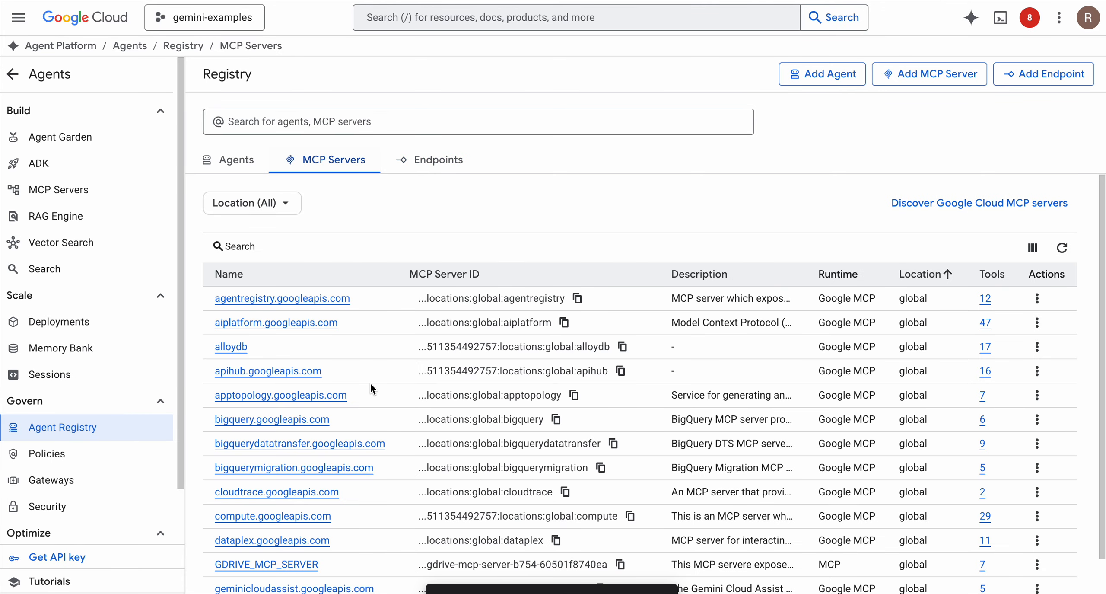
scroll(370, 382, "down", 2)
left_click(292, 485)
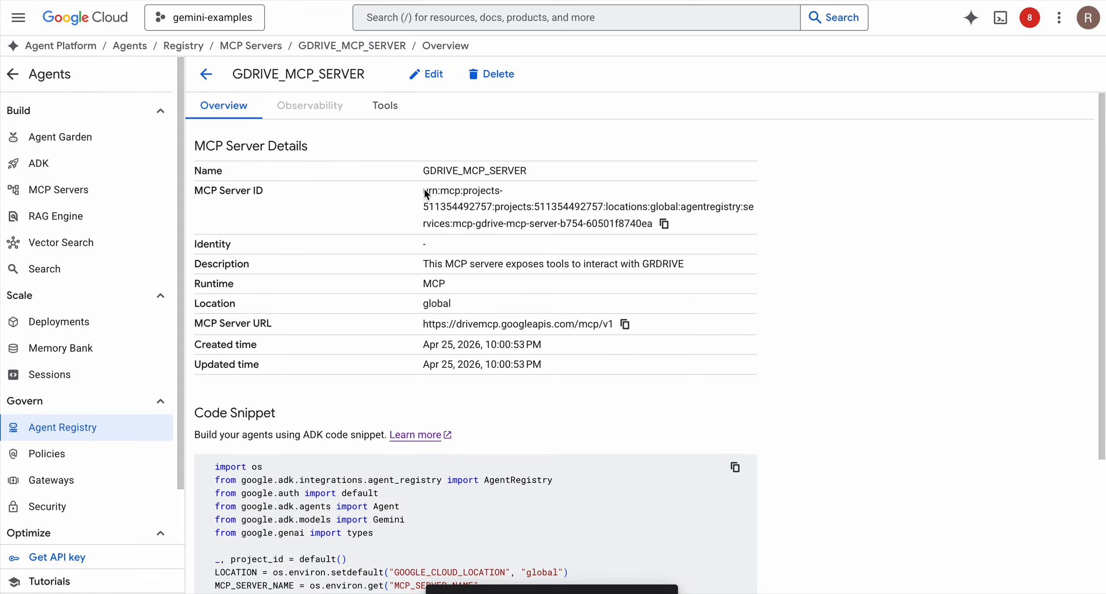
left_click_drag(424, 190, 651, 223)
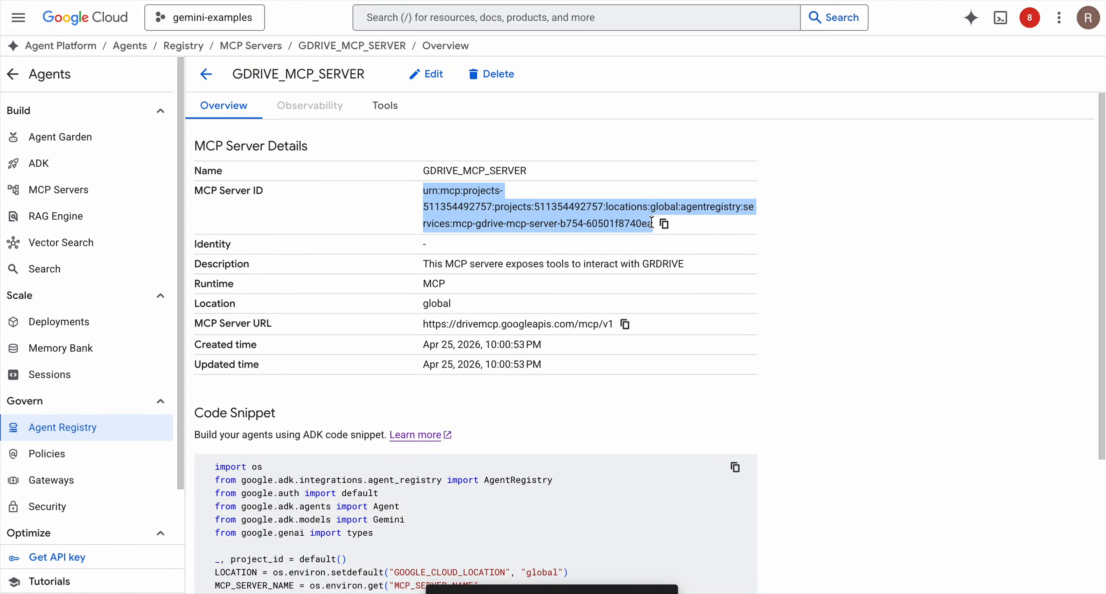
Return to PyCharm and compare the tools printed for GDRIVE_MCP_SERVER with the list_mcp_servers code
key("ctrl+Right")
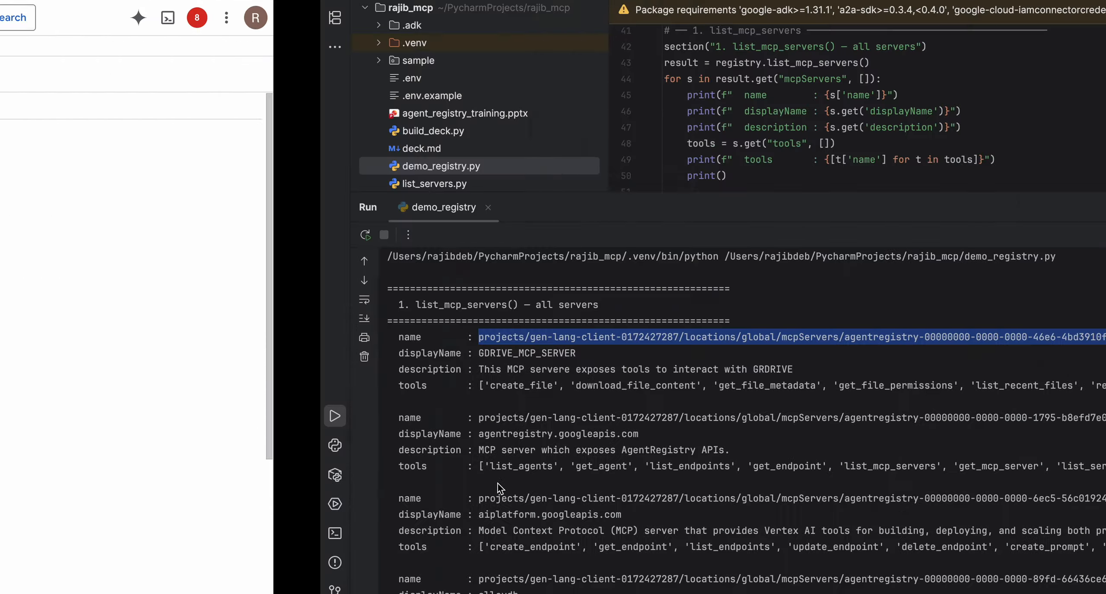
scroll(477, 352, "down", 1)
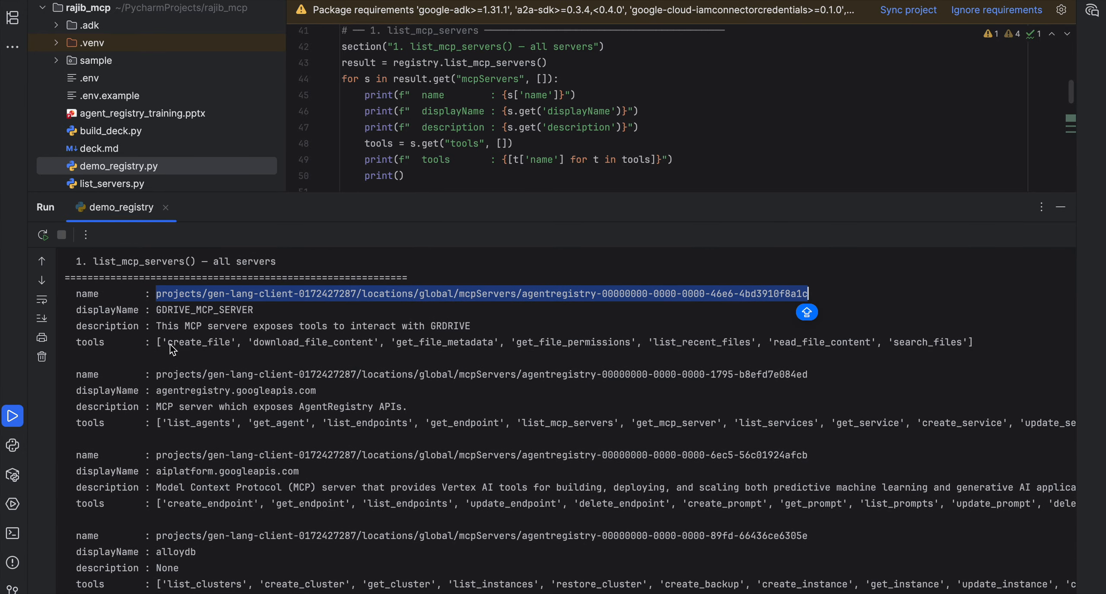
left_click_drag(169, 349, 232, 351)
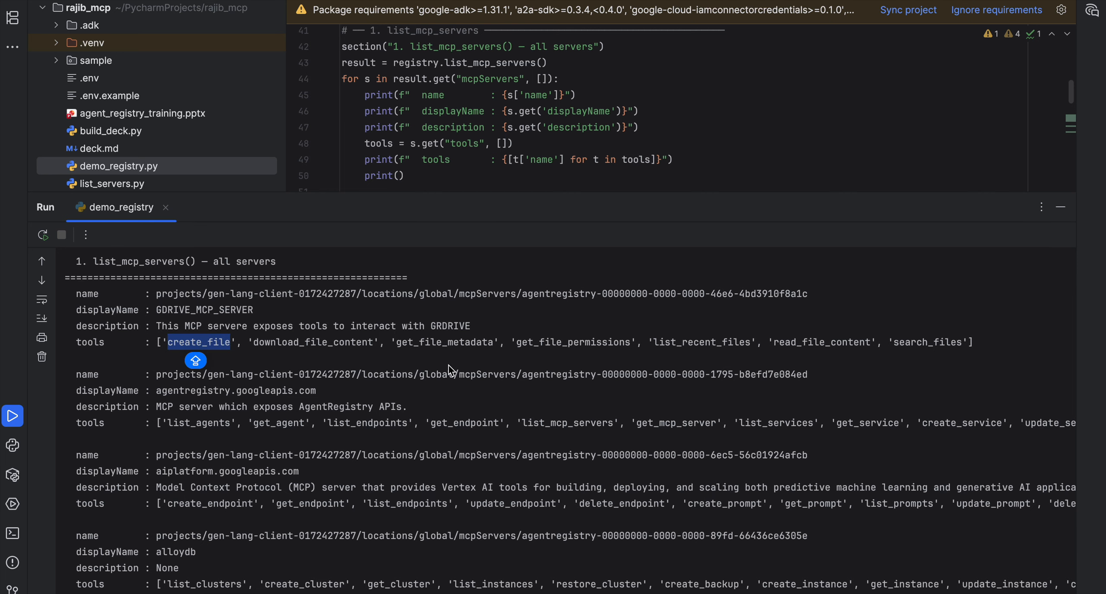
scroll(474, 110, "up", 1)
scroll(474, 110, "up", 2)
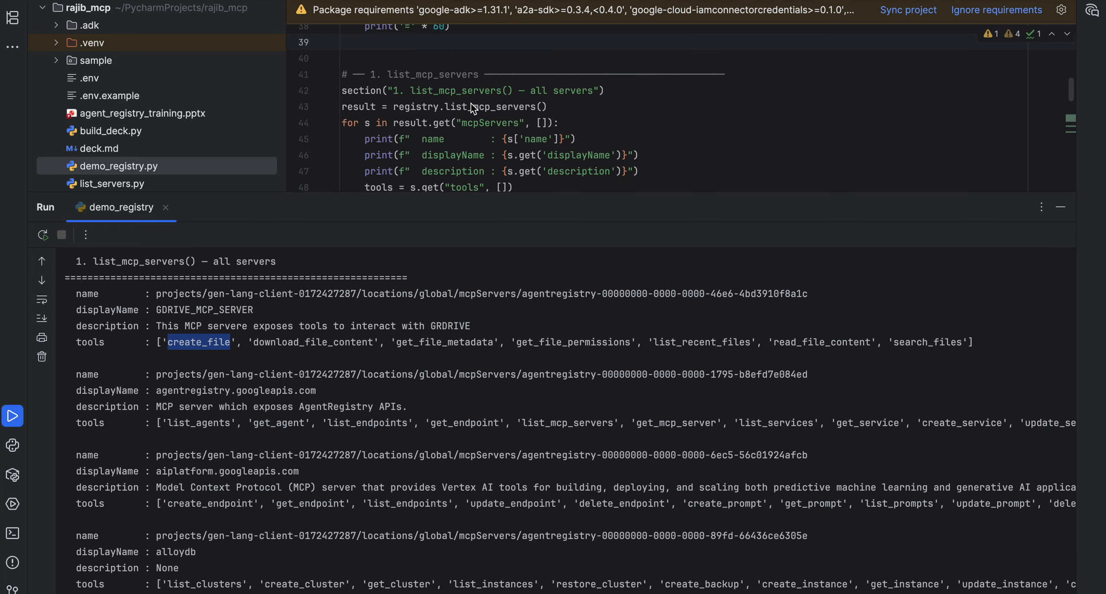
Examine the remaining list_mcp_servers output and the section 1b code that filters servers by displayName
key("Caps_Lock")
scroll(437, 348, "down", 10)
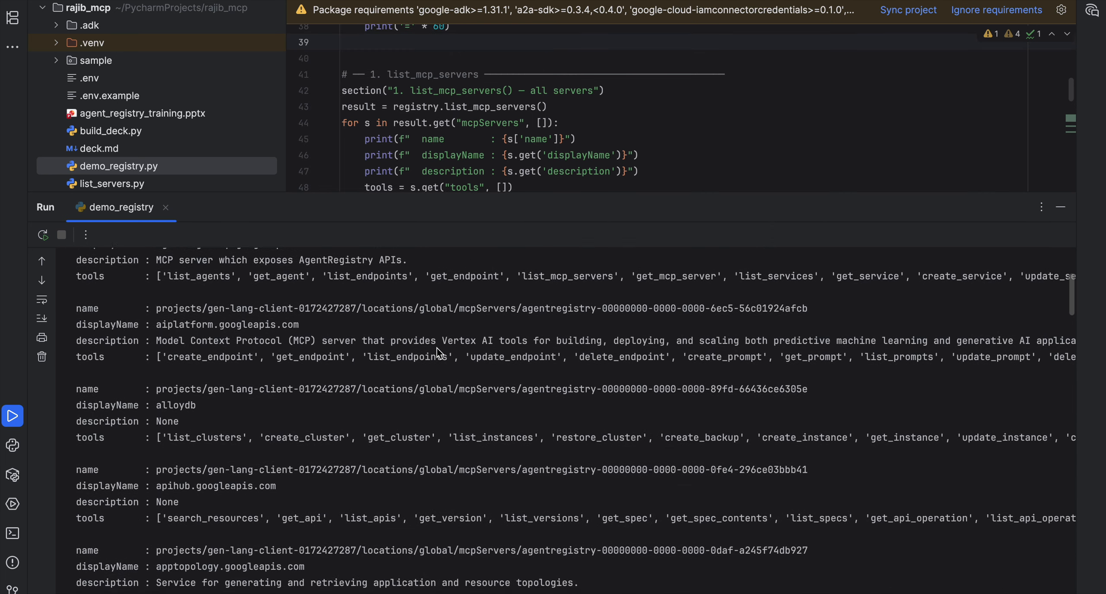
scroll(438, 348, "down", 14)
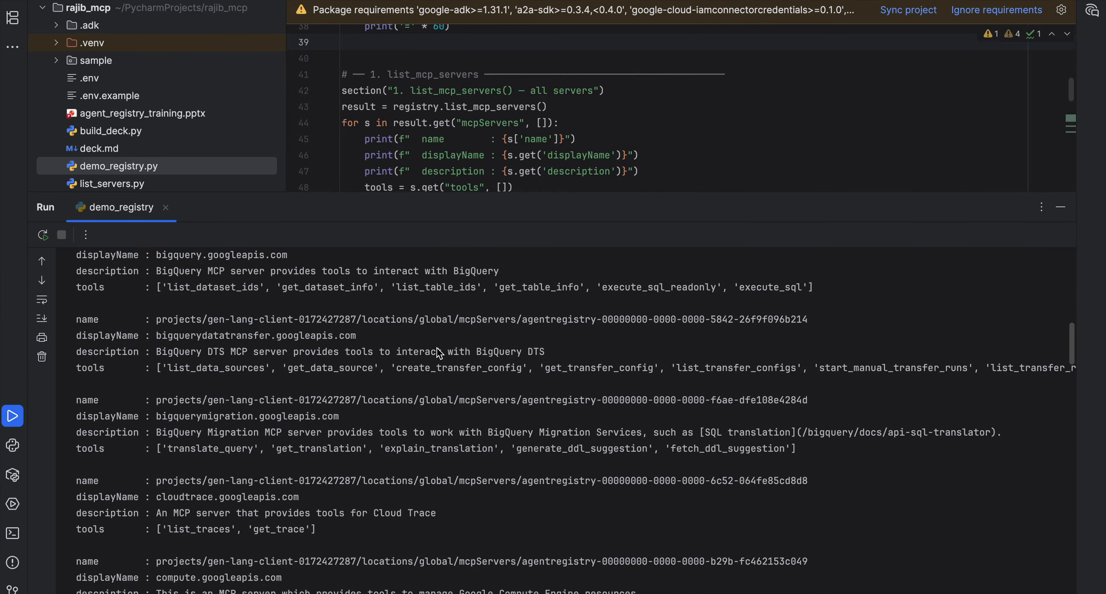
scroll(437, 348, "down", 5)
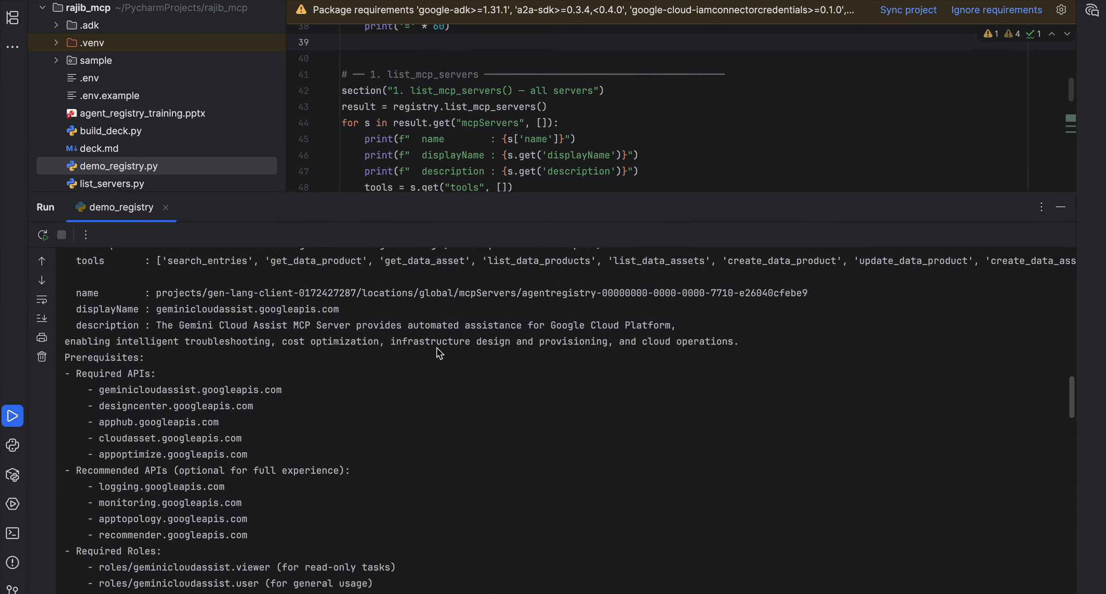
scroll(437, 347, "down", 2)
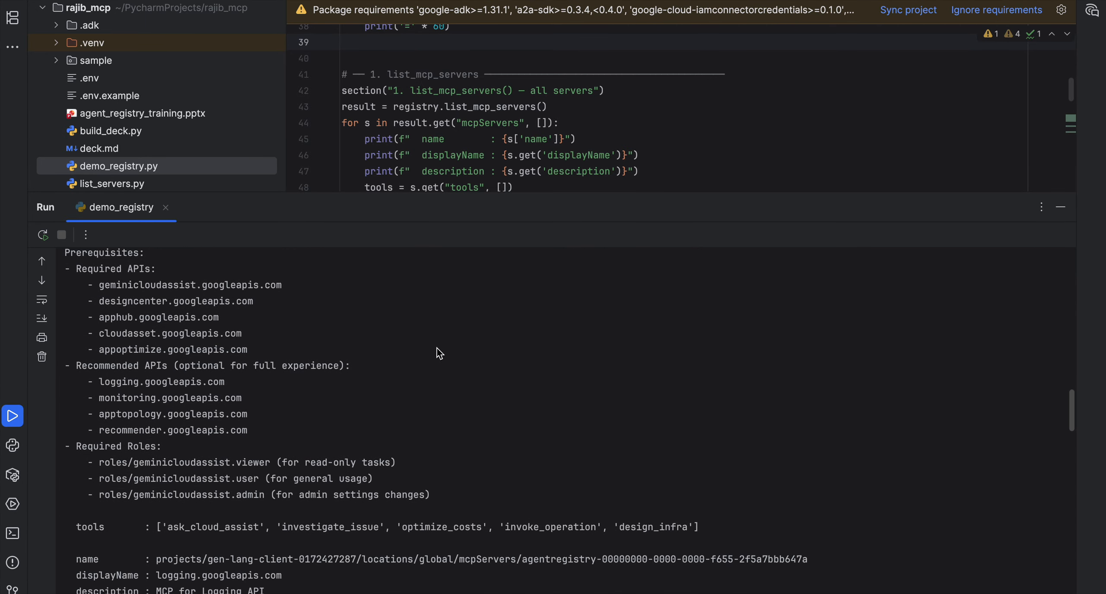
scroll(481, 129, "down", 3)
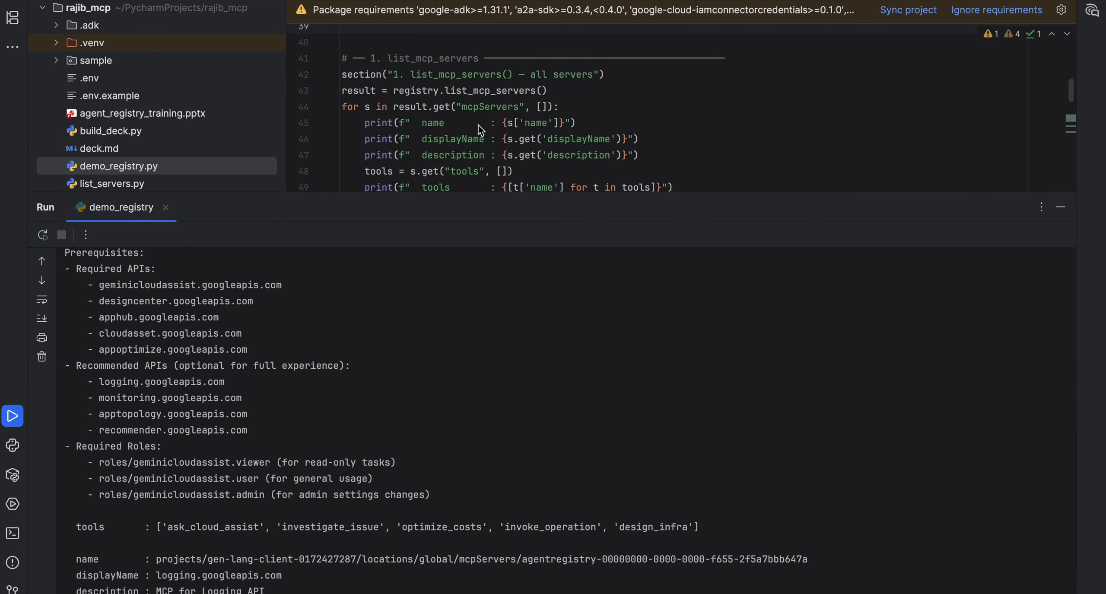
scroll(481, 130, "down", 2)
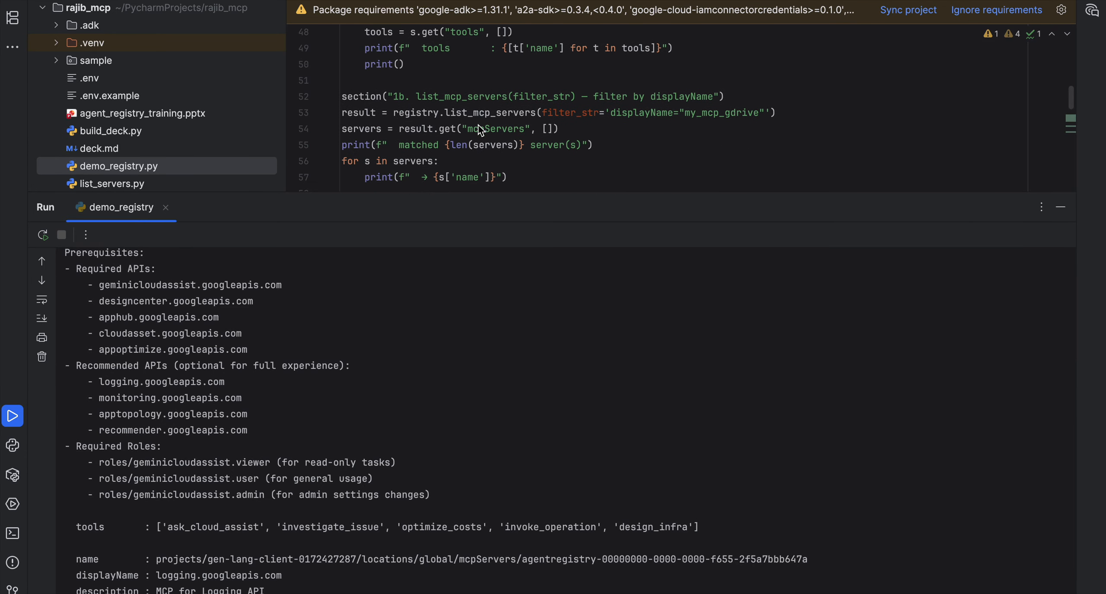
scroll(434, 422, "down", 1)
scroll(434, 422, "down", 10)
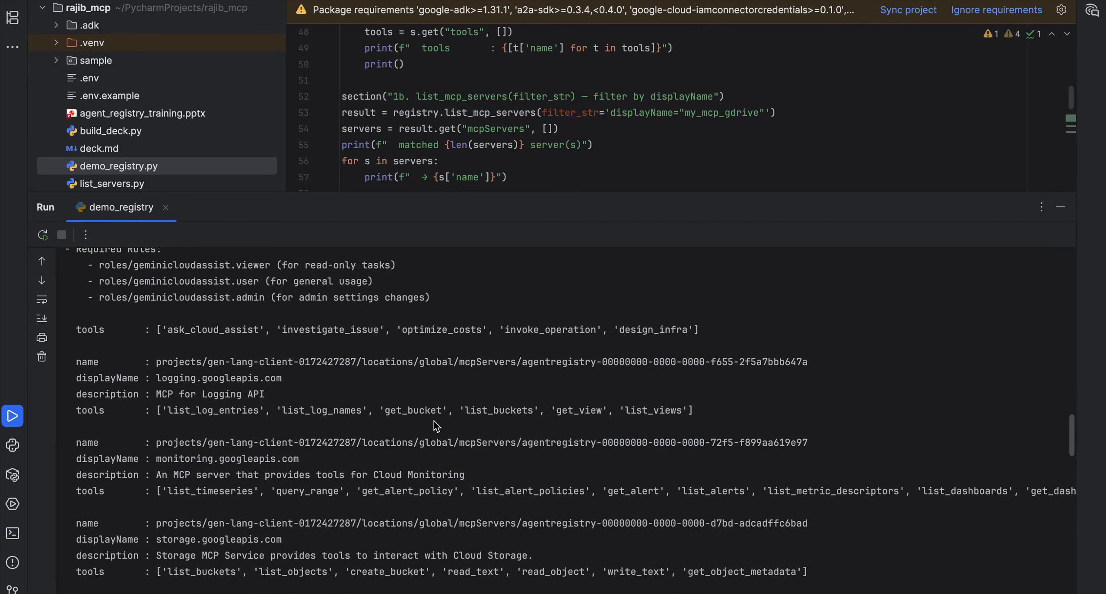
scroll(434, 422, "down", 1)
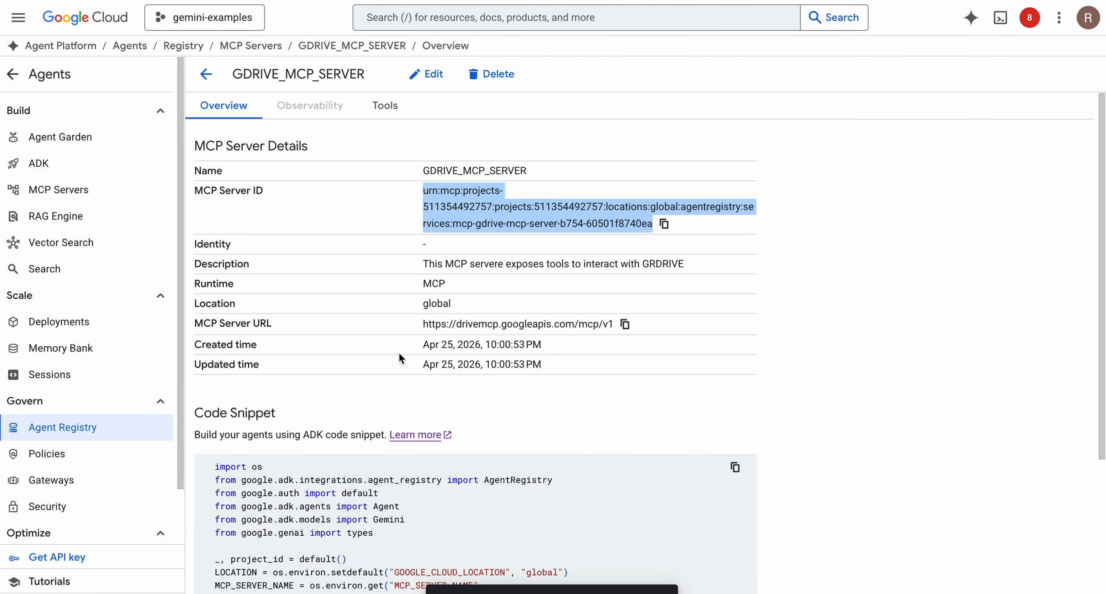
Copy the server name from the console and set the displayName filter in section 1b to GDRIVE_MCP_SERVER
double_click(449, 173)
key("super+c")
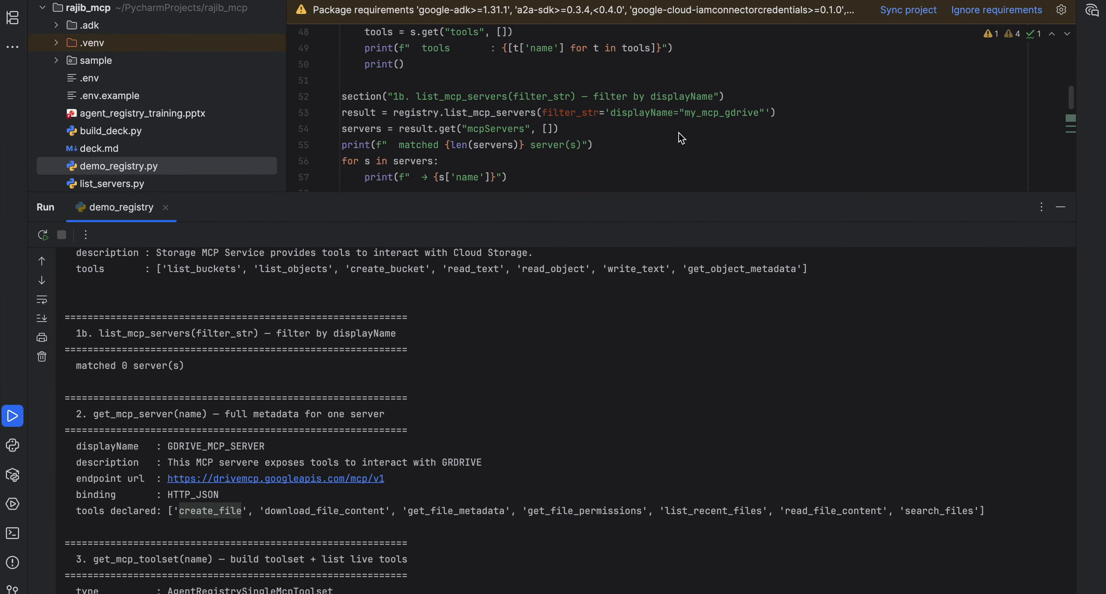
left_click_drag(685, 113, 761, 114)
key("super+v")
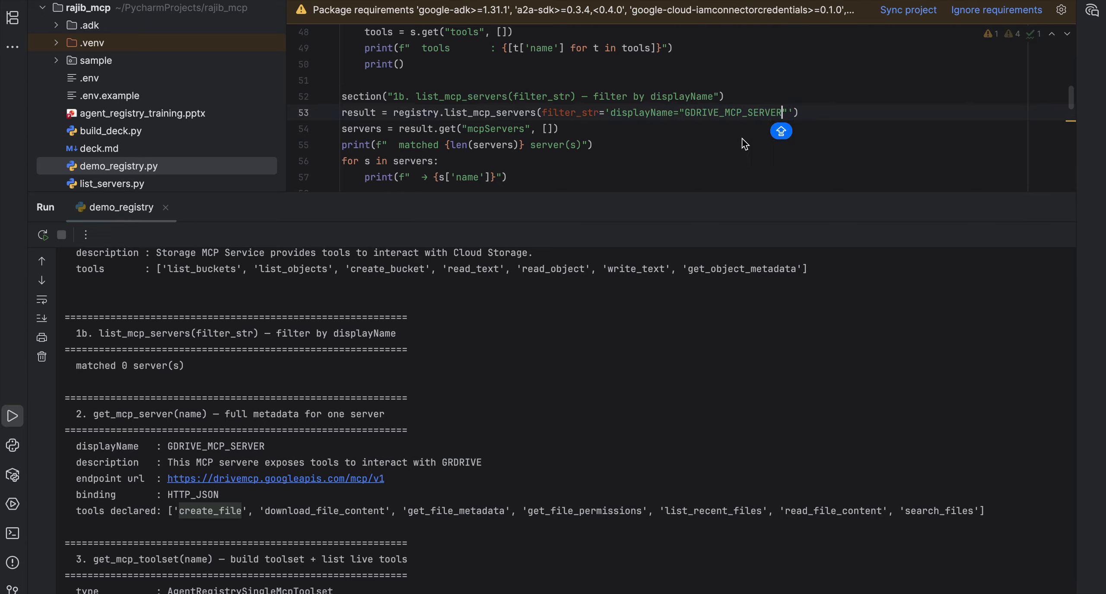
Look through the remaining sections of demo_registry.py and the MCP_SERVER and registry definitions near its start
scroll(744, 145, "down", 1)
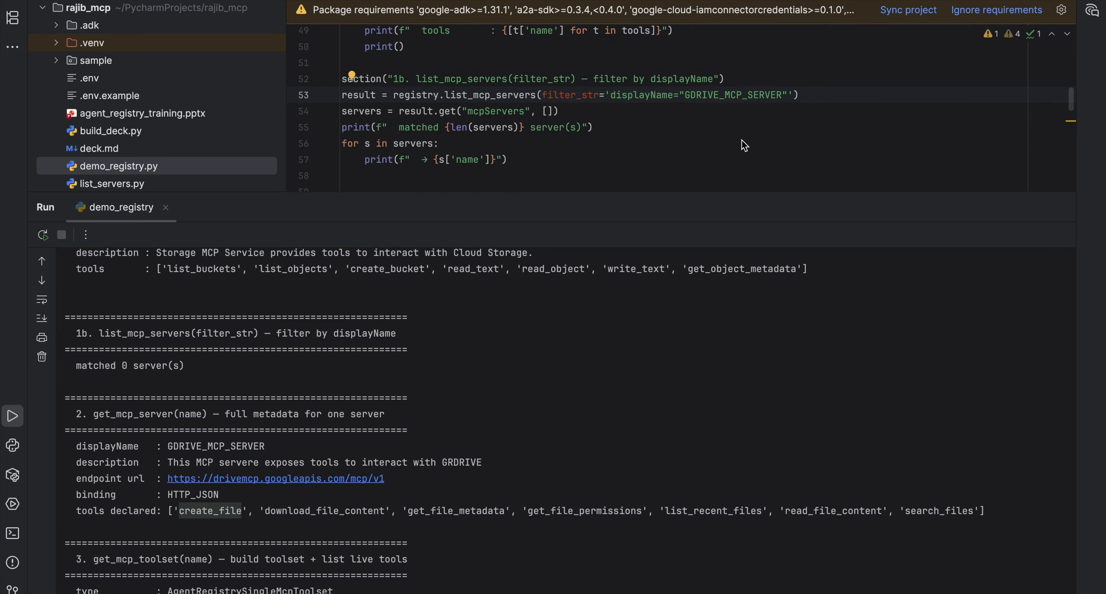
scroll(745, 145, "down", 4)
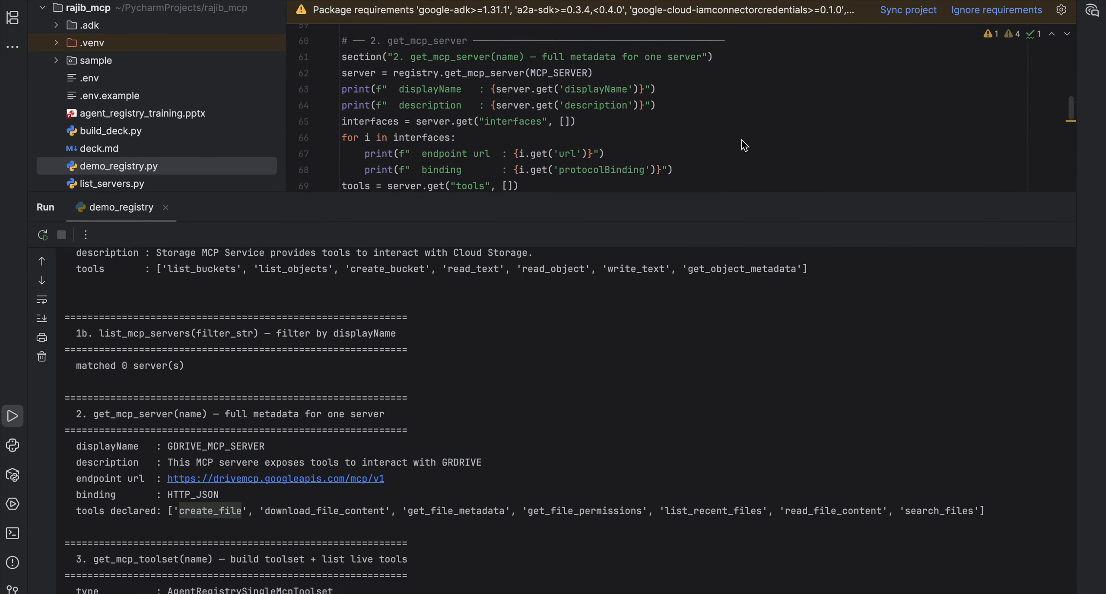
scroll(745, 144, "down", 2)
scroll(744, 145, "down", 4)
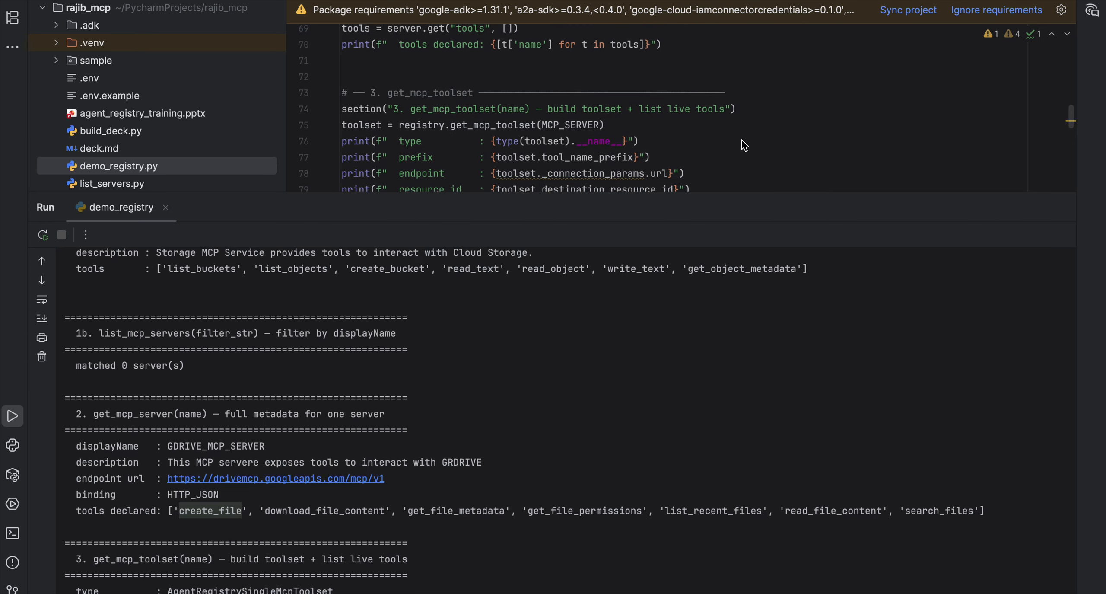
scroll(744, 145, "down", 8)
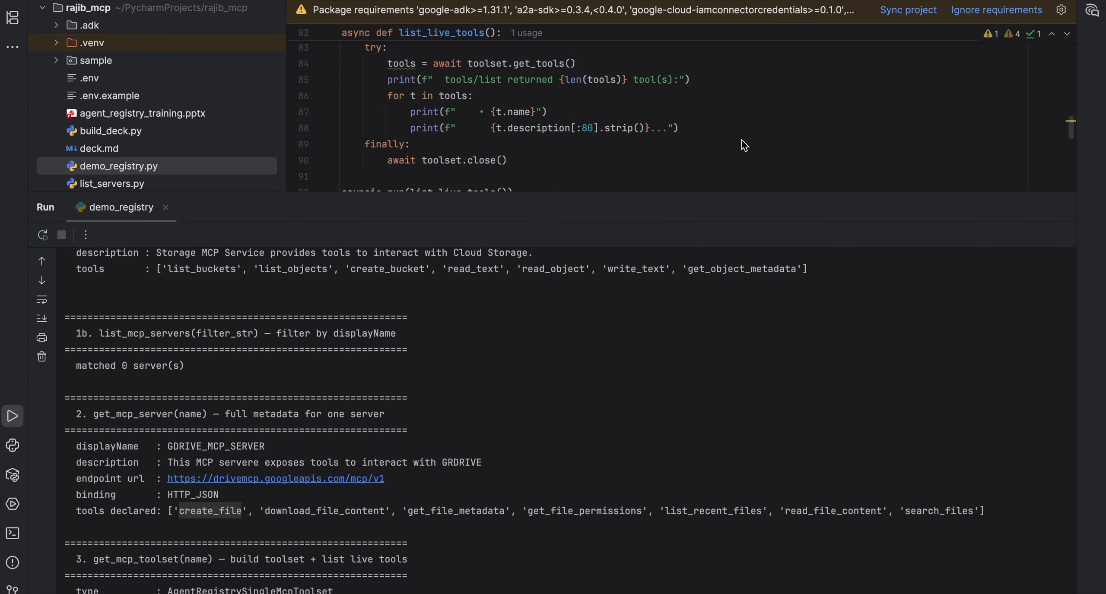
scroll(745, 145, "down", 1)
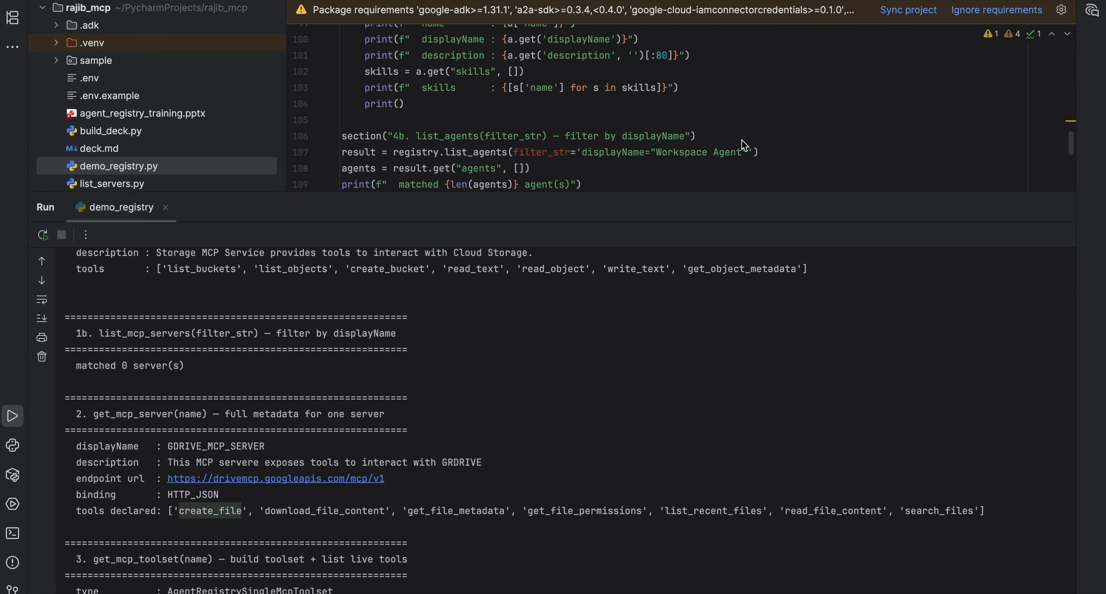
scroll(745, 145, "up", 20)
scroll(744, 145, "down", 8)
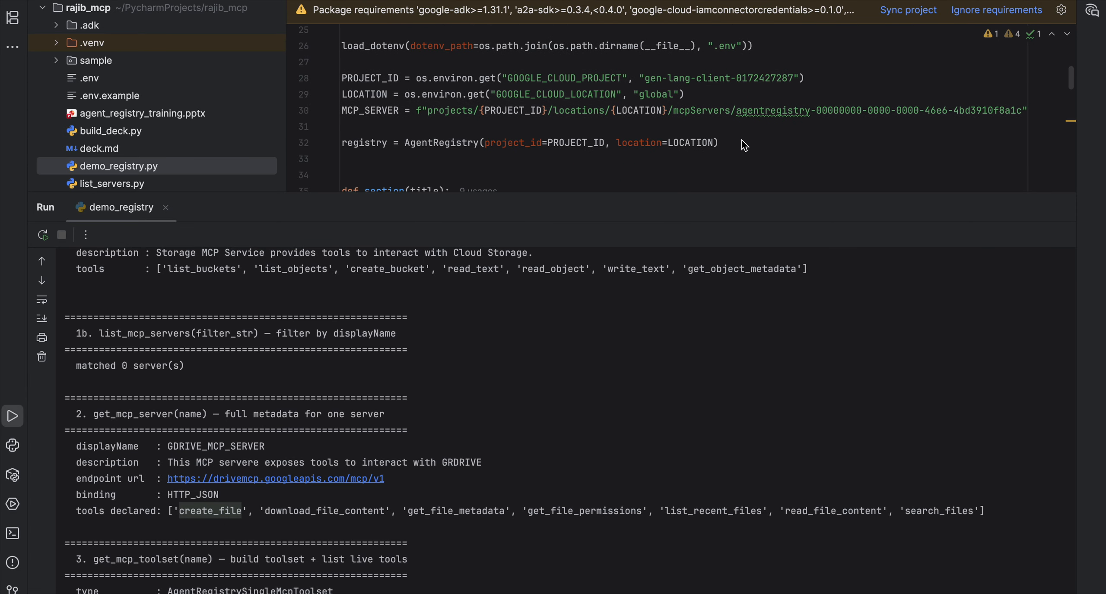
scroll(745, 145, "up", 5)
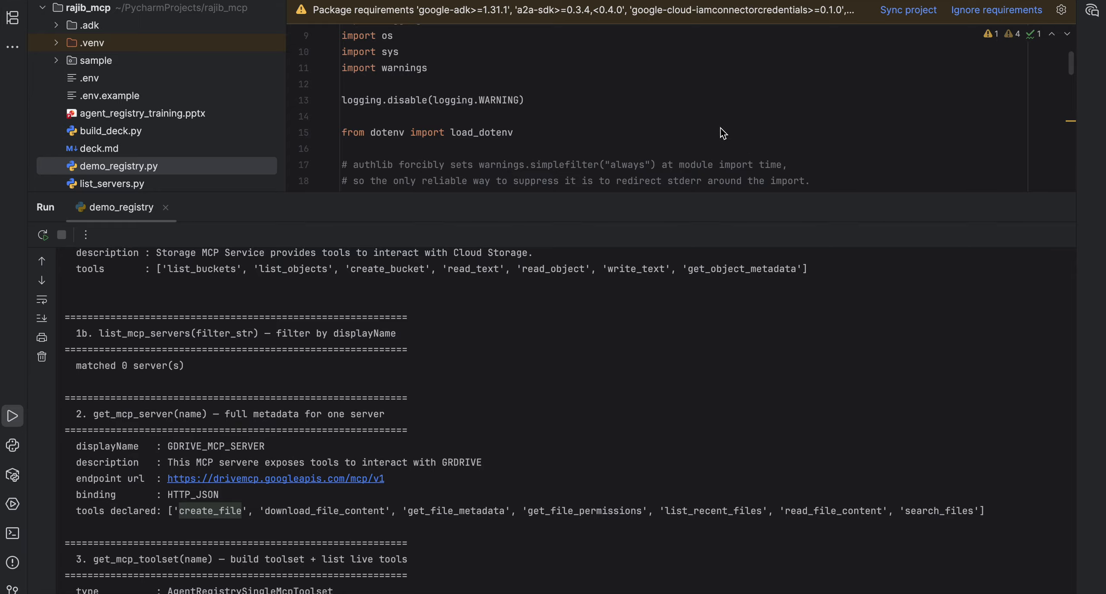
Search demo_registry.py for my_mcp and clear the search text
key("super+f")
key("BackSpace")
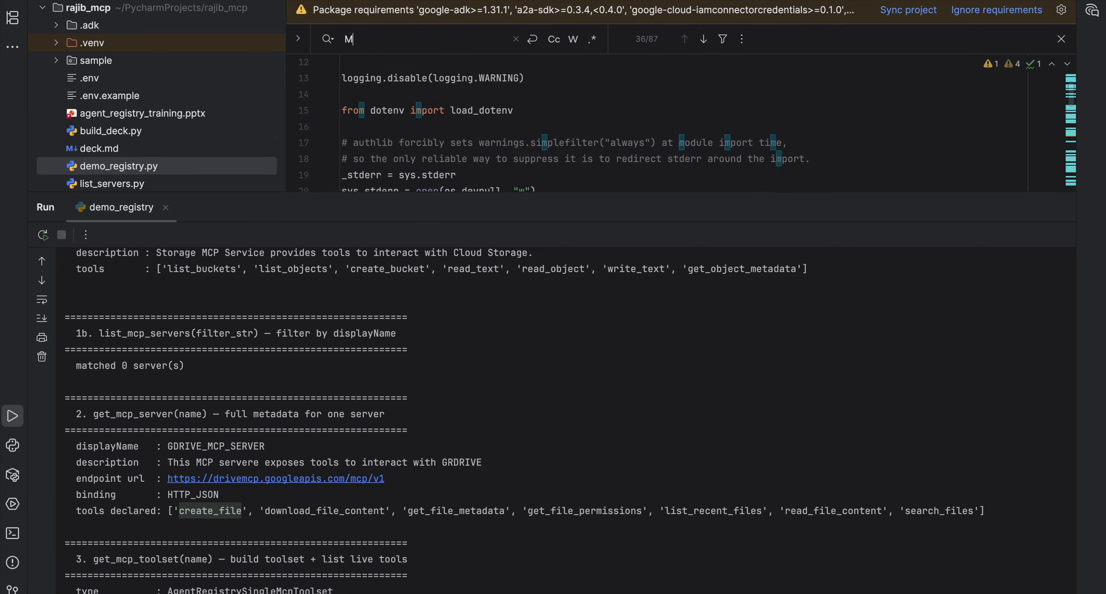
type("my_m")
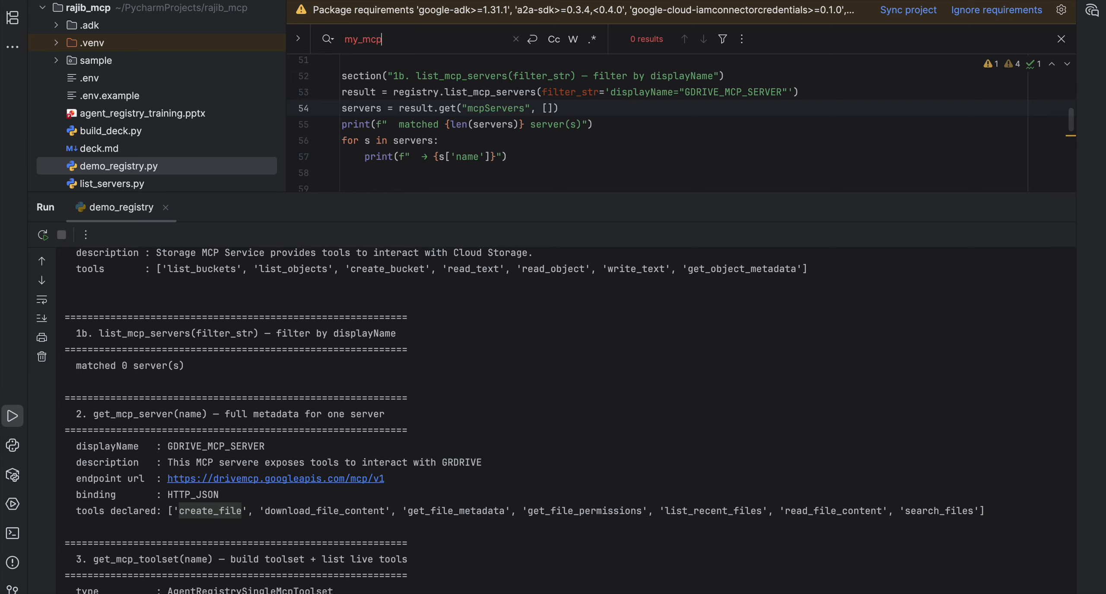
type("cp")
key("BackSpace")
key("BackSpace")
key("BackSpace")
key("BackSpace")
key("BackSpace")
key("BackSpace")
Run demo_registry.py again with the updated displayName filter
left_click(607, 139)
right_click(604, 135)
left_click(661, 348)
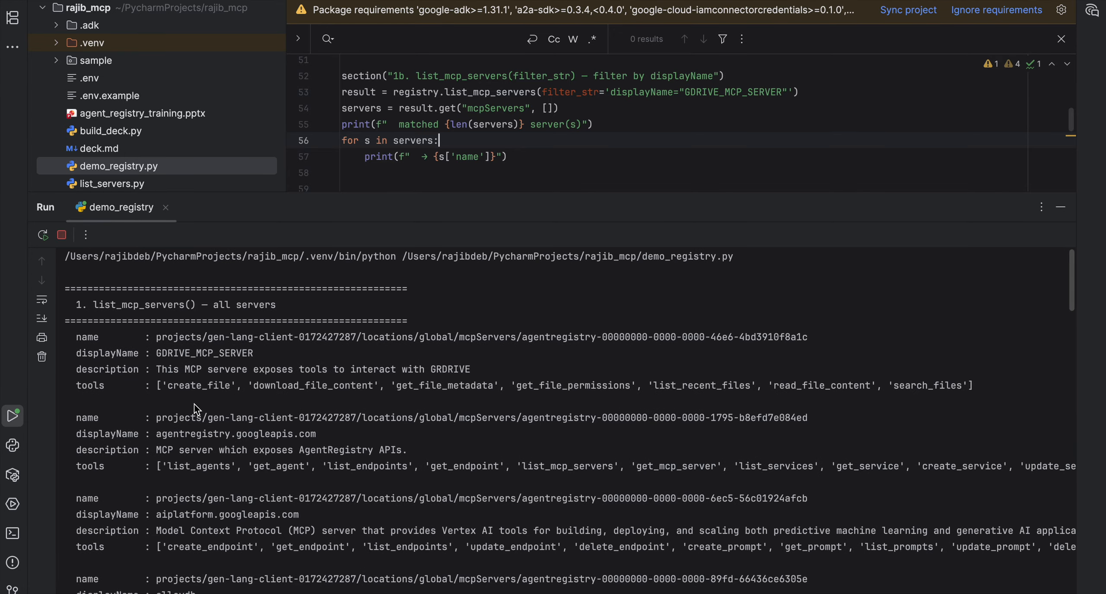
Compare the section 1b output with its filter code and highlight the matched server's resource name in the output
scroll(432, 385, "down", 8)
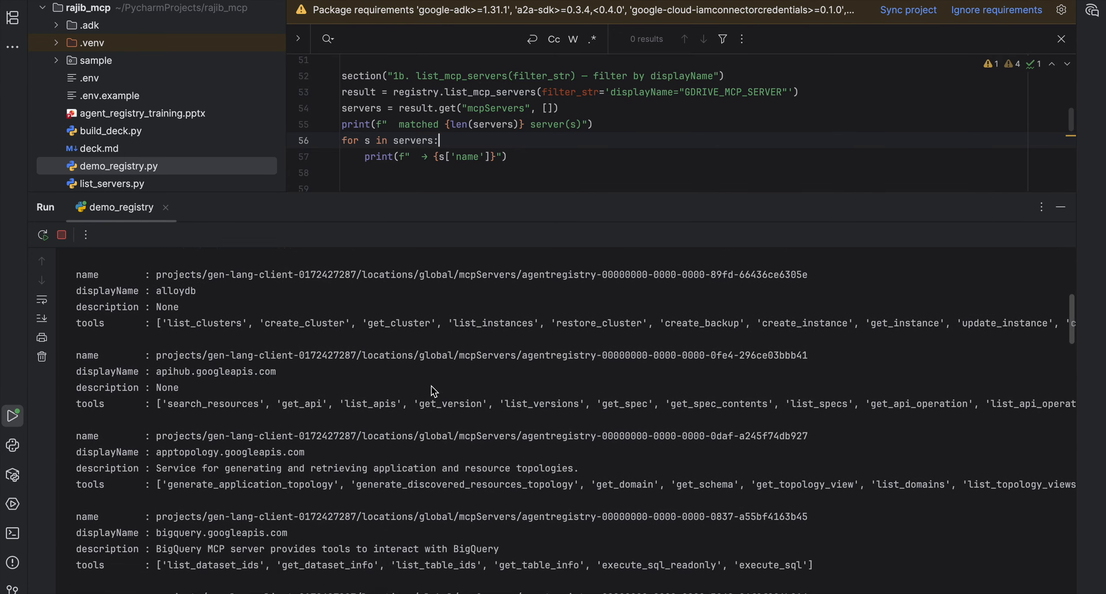
scroll(433, 391, "down", 20)
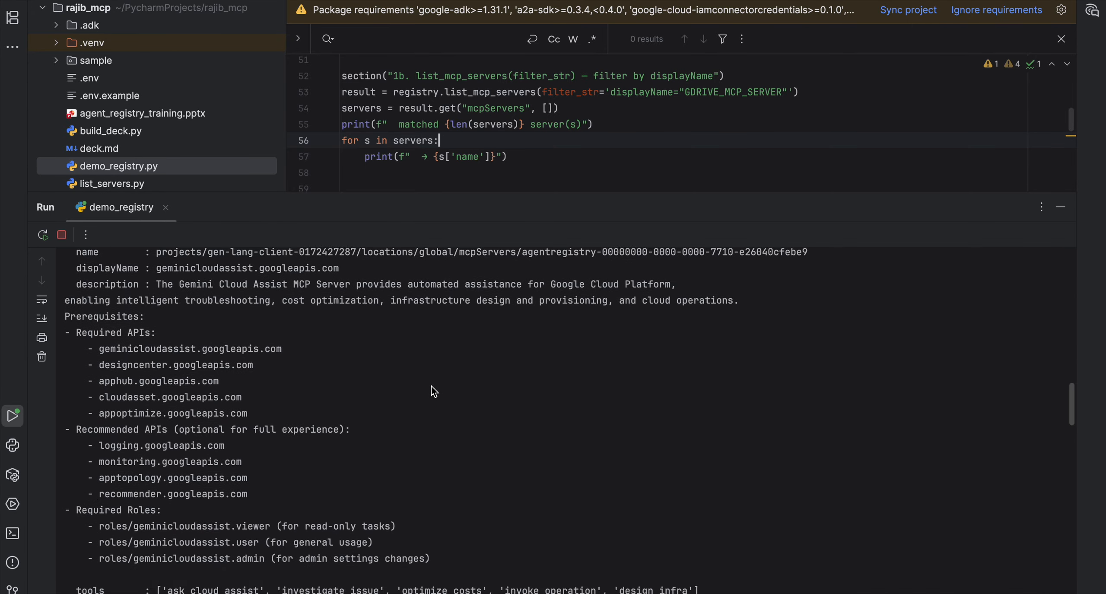
scroll(434, 391, "down", 12)
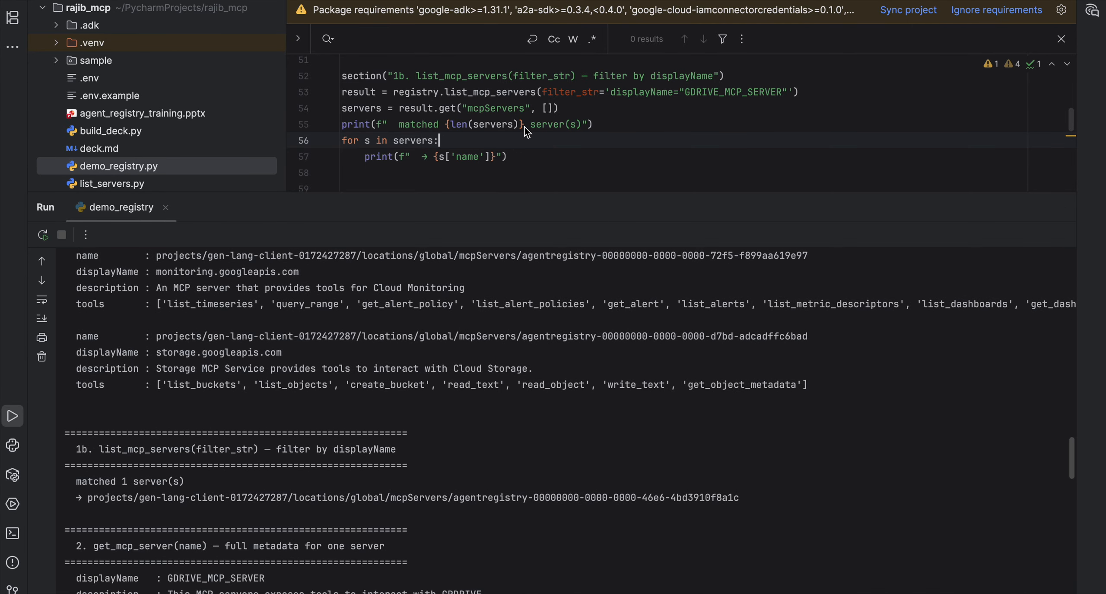
scroll(527, 132, "down", 5)
scroll(527, 131, "up", 5)
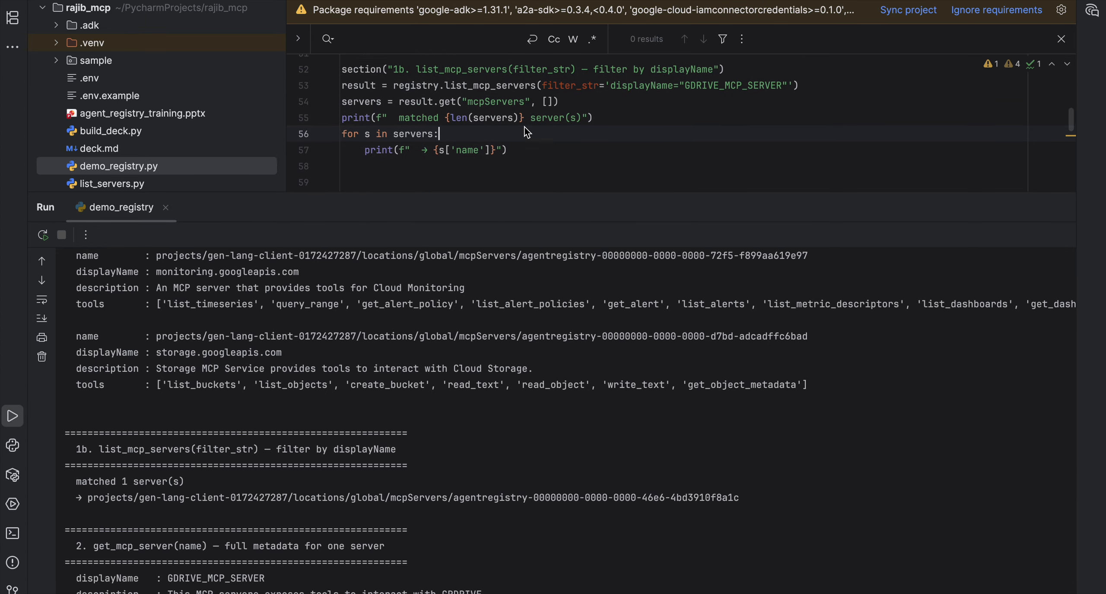
scroll(528, 132, "up", 1)
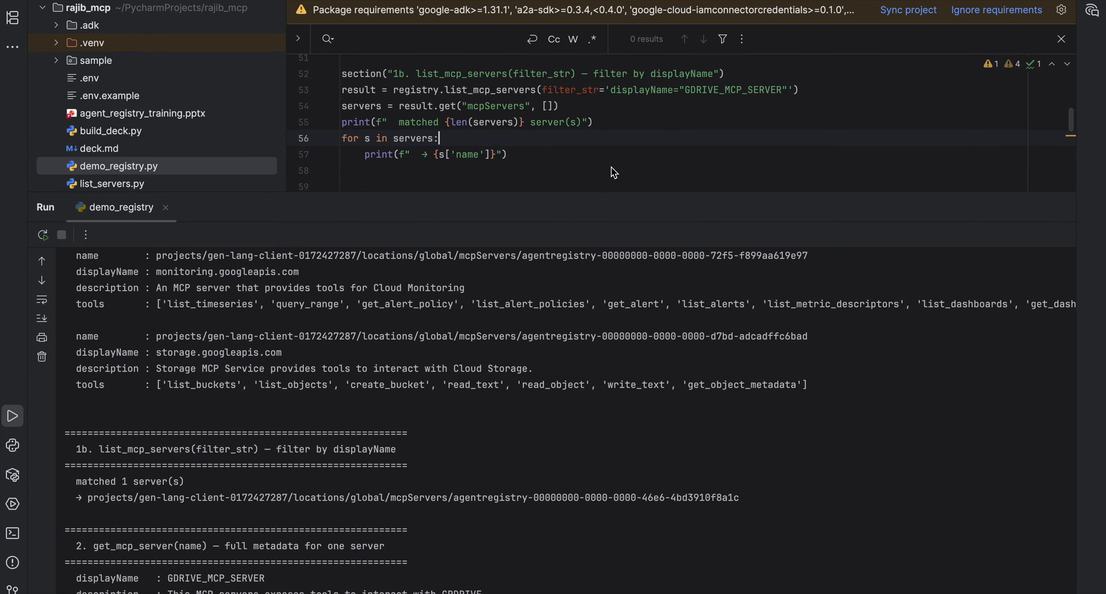
scroll(353, 481, "down", 2)
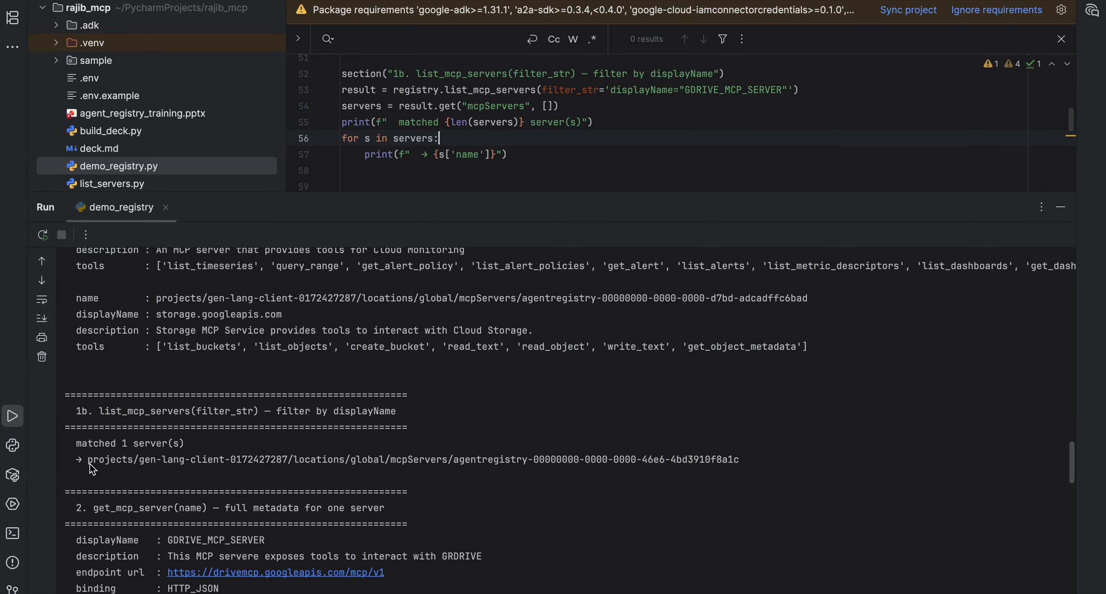
left_click_drag(88, 460, 746, 466)
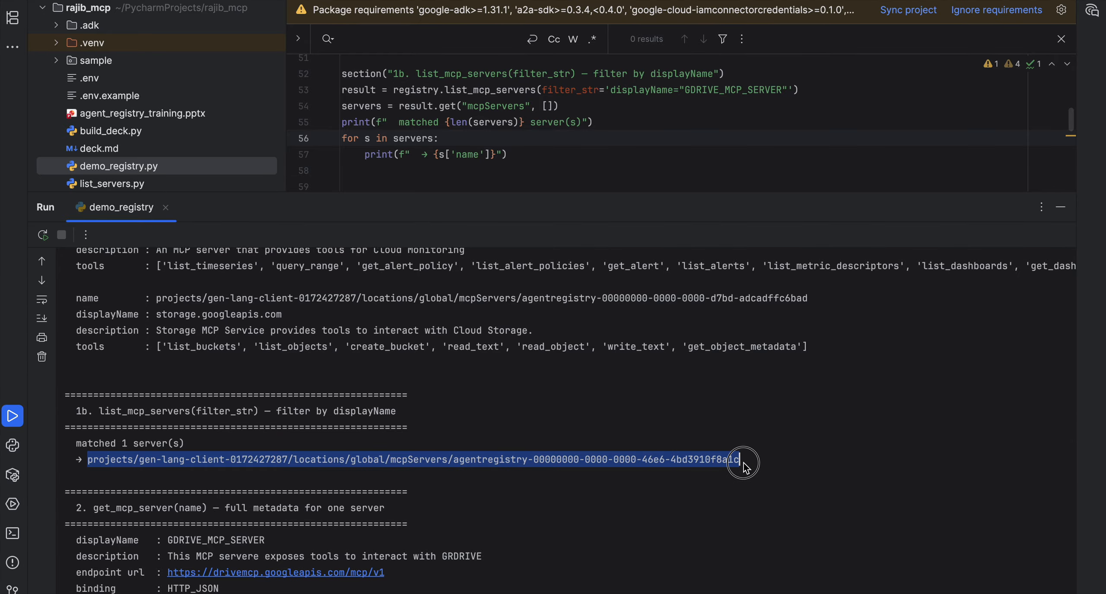
Examine the section 2 get_mcp_server code and inspect the definition of its MCP_SERVER argument
scroll(539, 510, "down", 9)
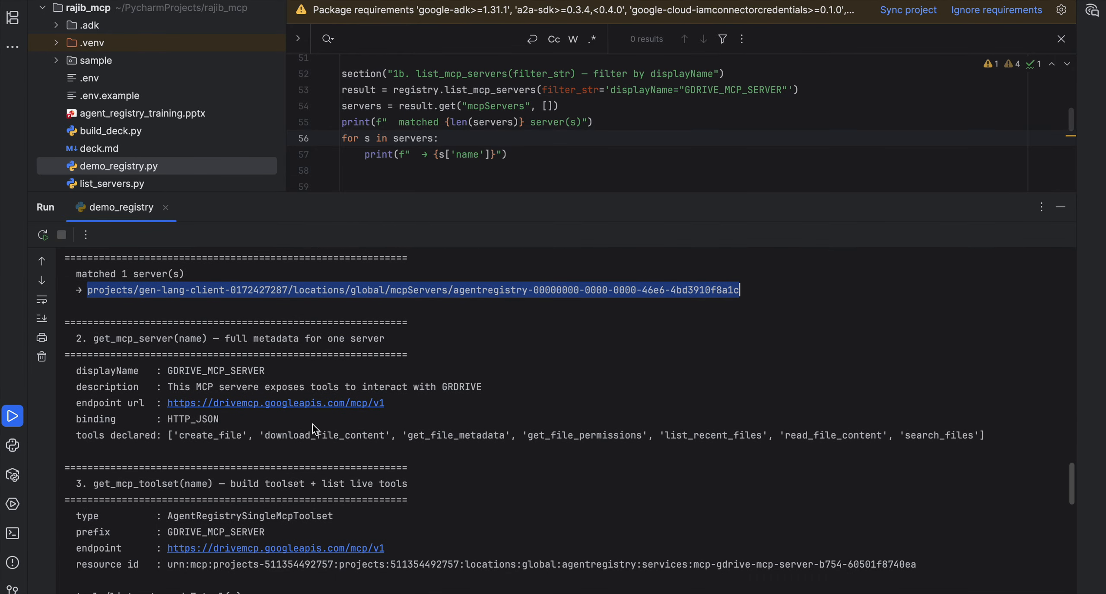
scroll(546, 107, "down", 1)
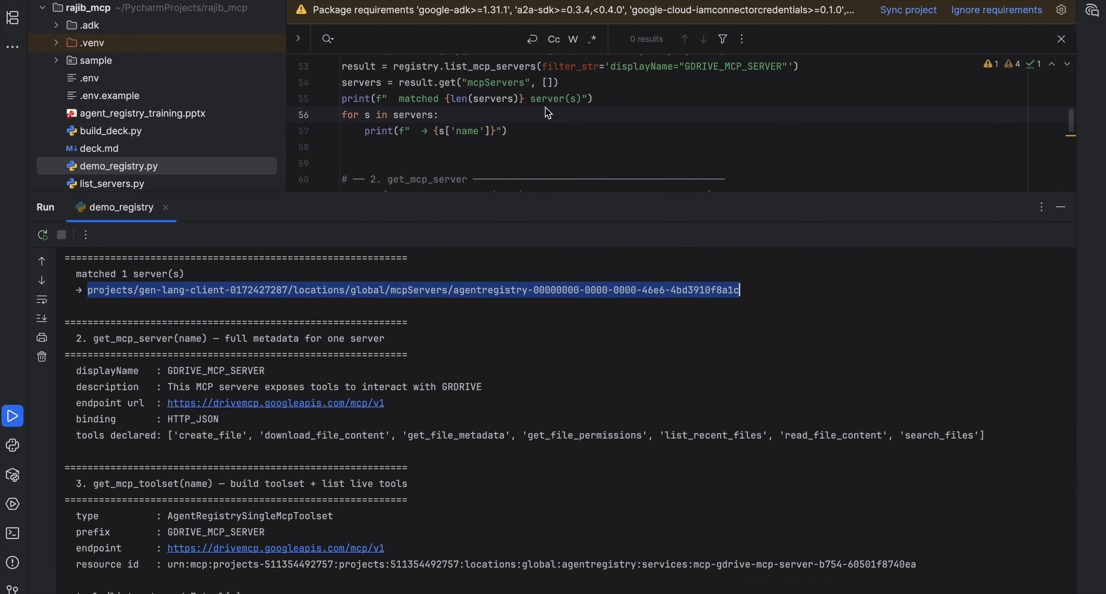
scroll(545, 107, "down", 4)
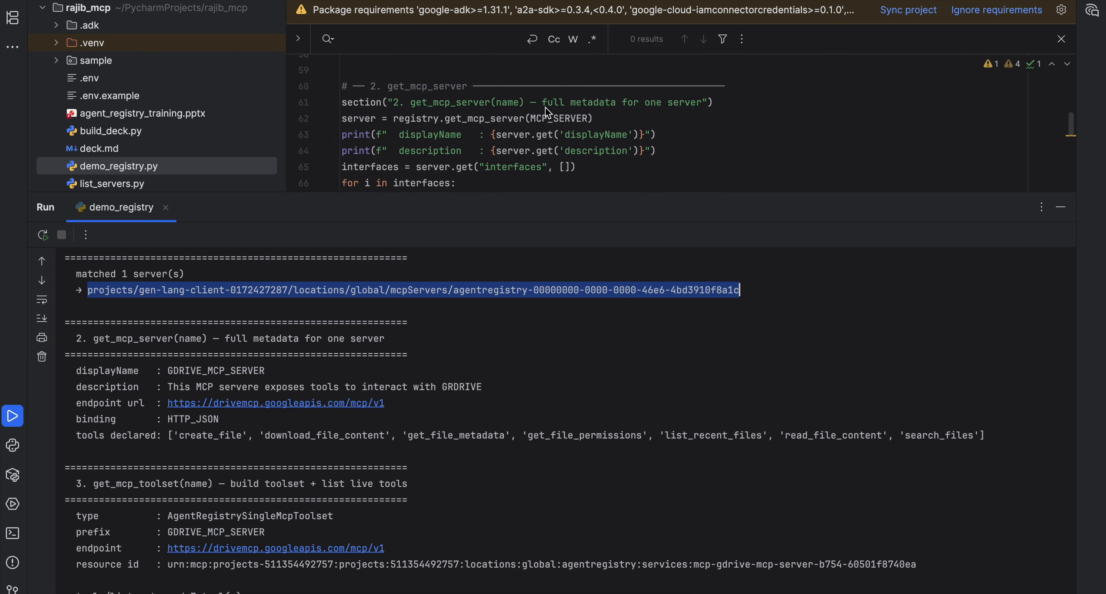
scroll(545, 109, "down", 1)
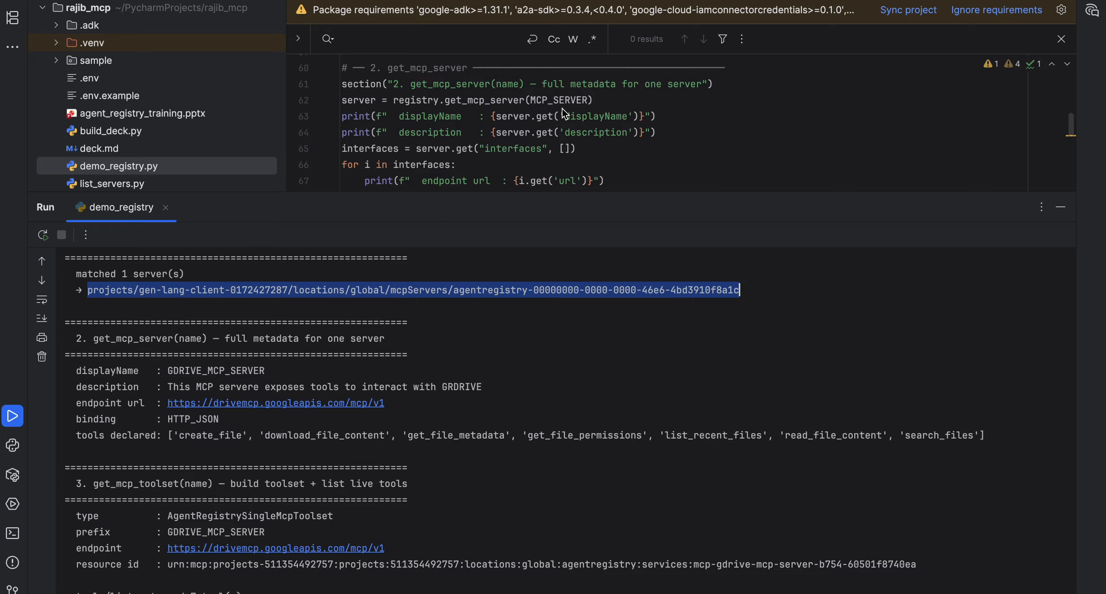
scroll(562, 109, "up", 5)
scroll(561, 109, "down", 2)
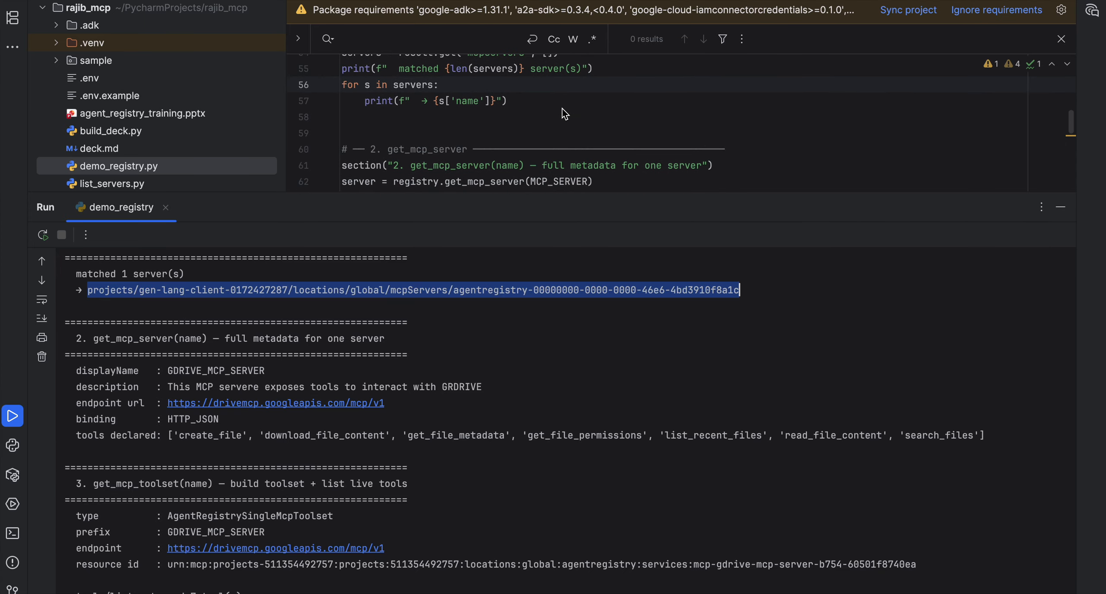
scroll(561, 109, "up", 2)
scroll(562, 109, "down", 4)
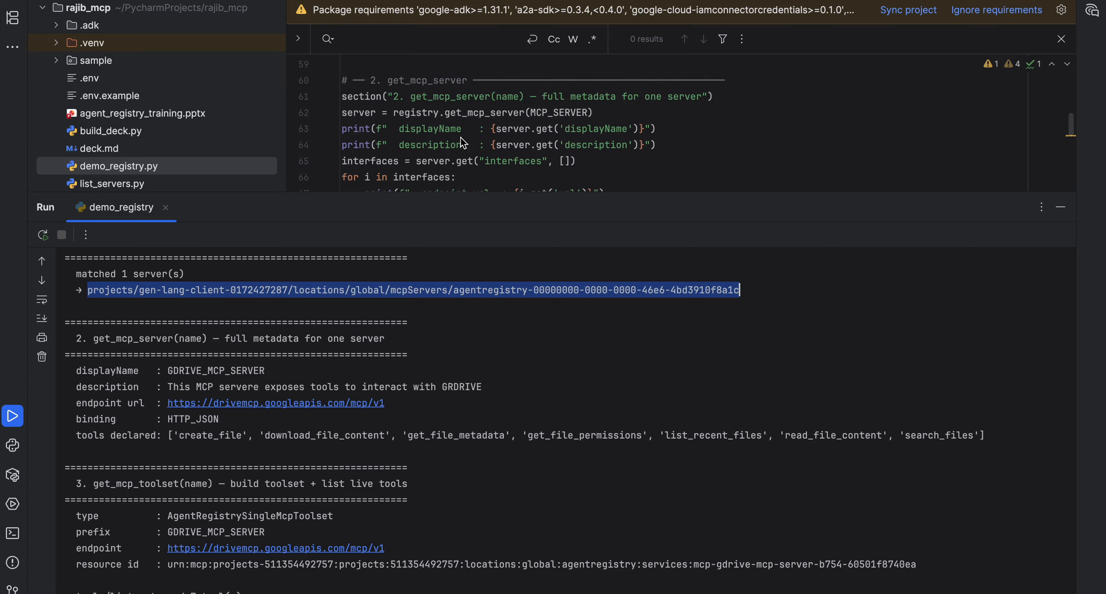
double_click(556, 118)
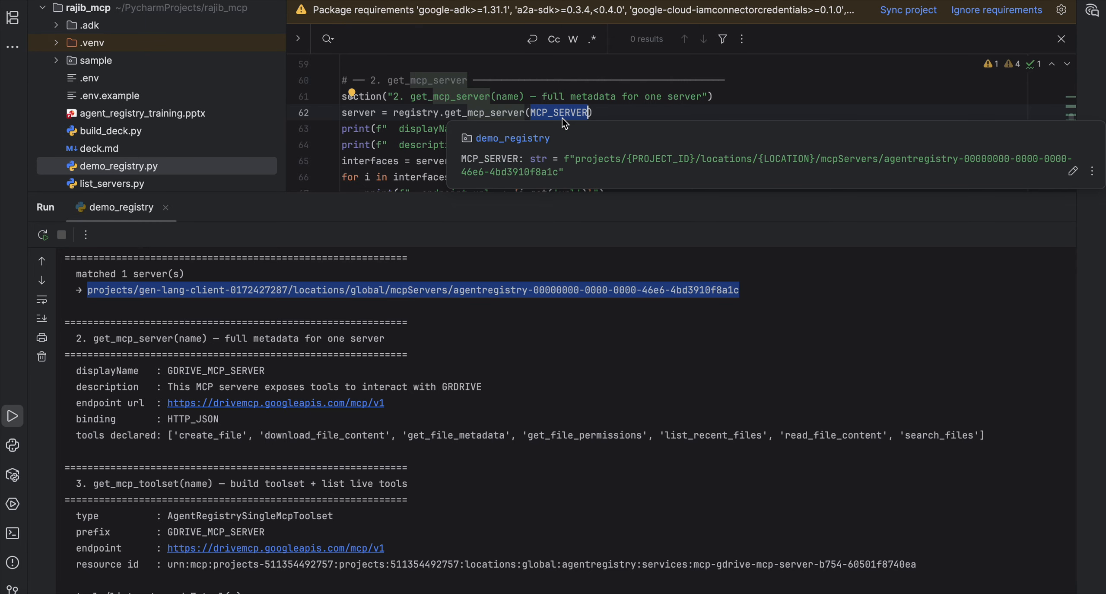
mouse_move(563, 114)
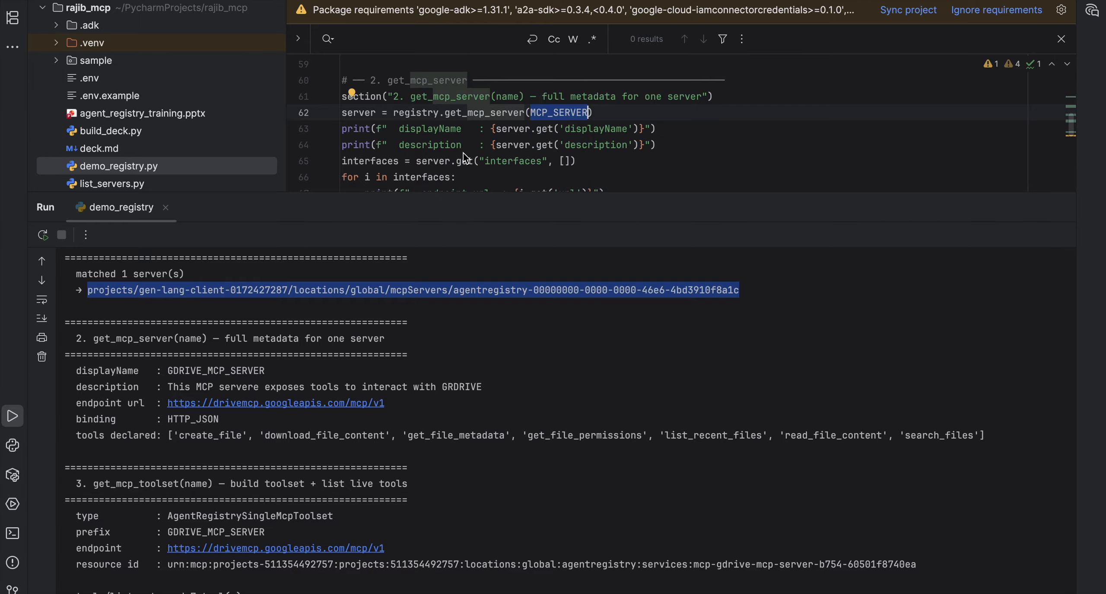
Compare the section 2 print statements with the GDRIVE_MCP_SERVER metadata output and highlight where the server variable is used
mouse_move(446, 154)
scroll(470, 132, "down", 1)
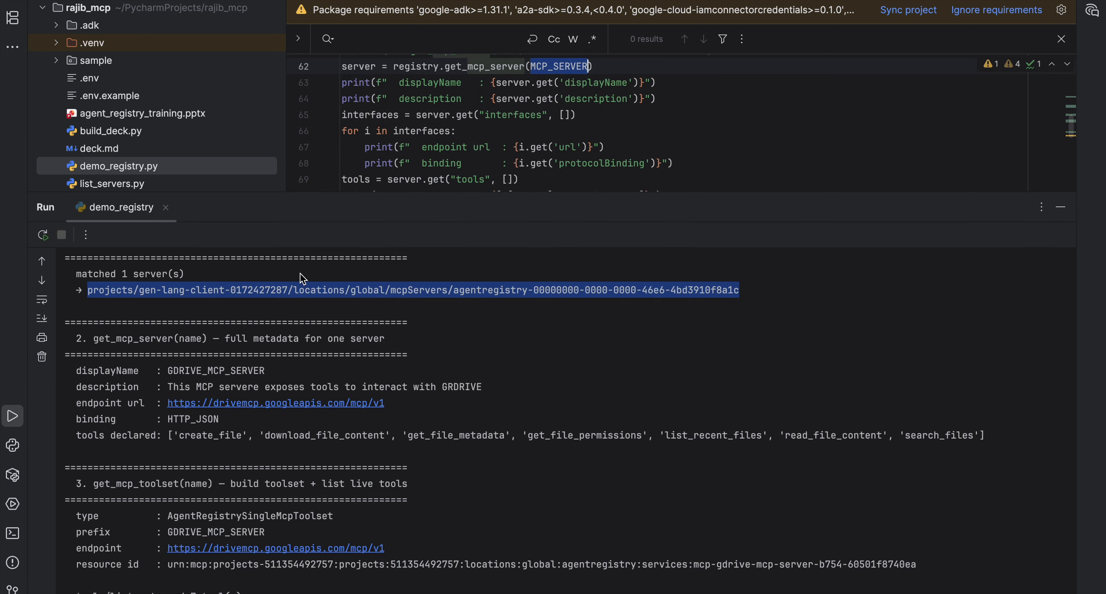
scroll(428, 152, "down", 1)
scroll(427, 152, "down", 1)
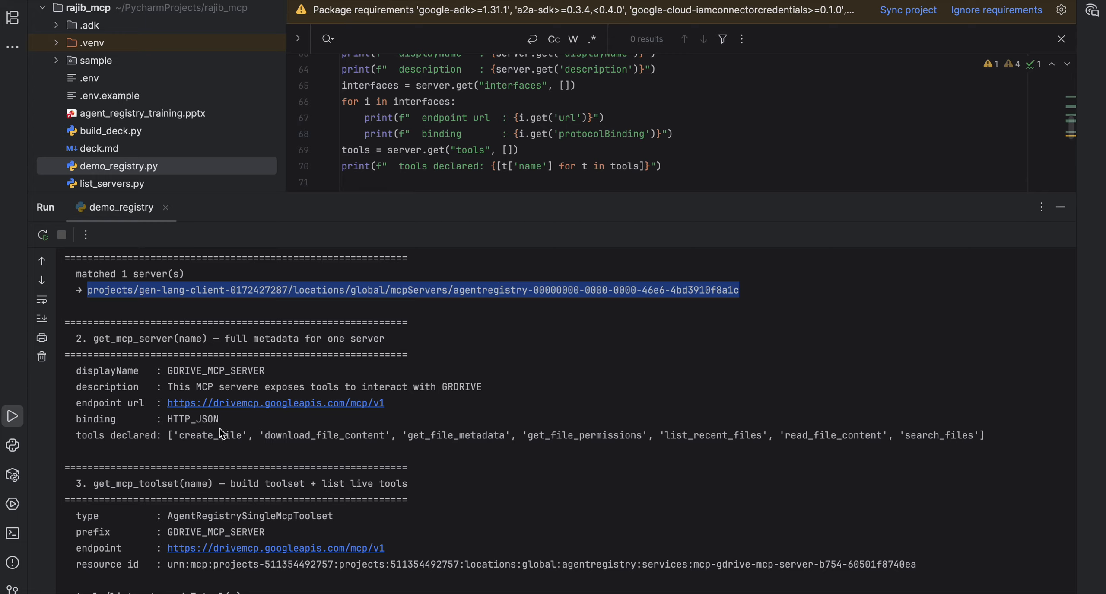
scroll(511, 159, "down", 2)
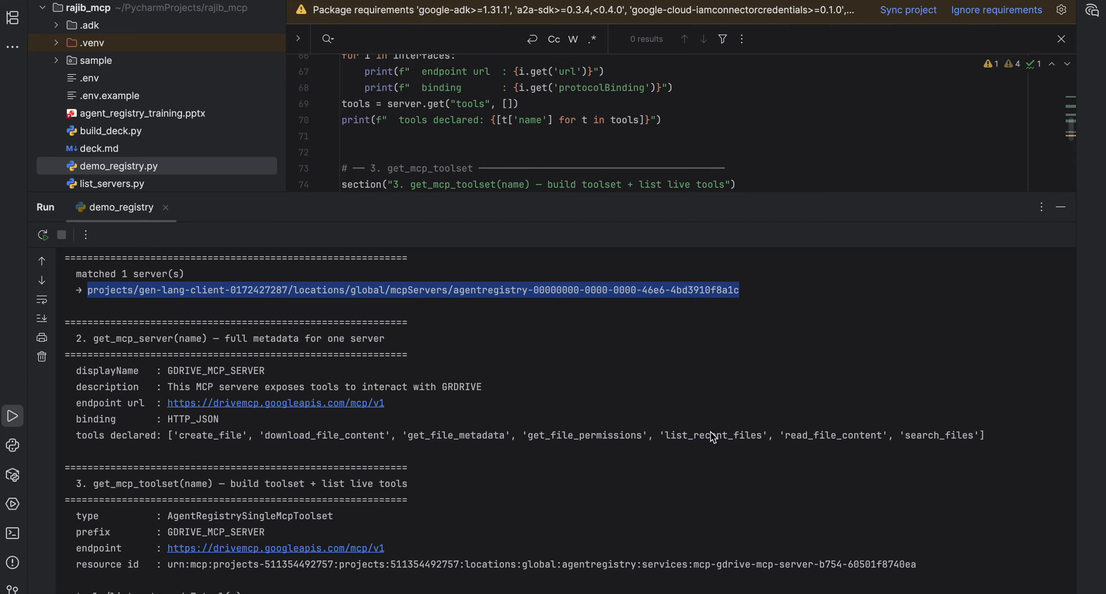
scroll(580, 166, "down", 2)
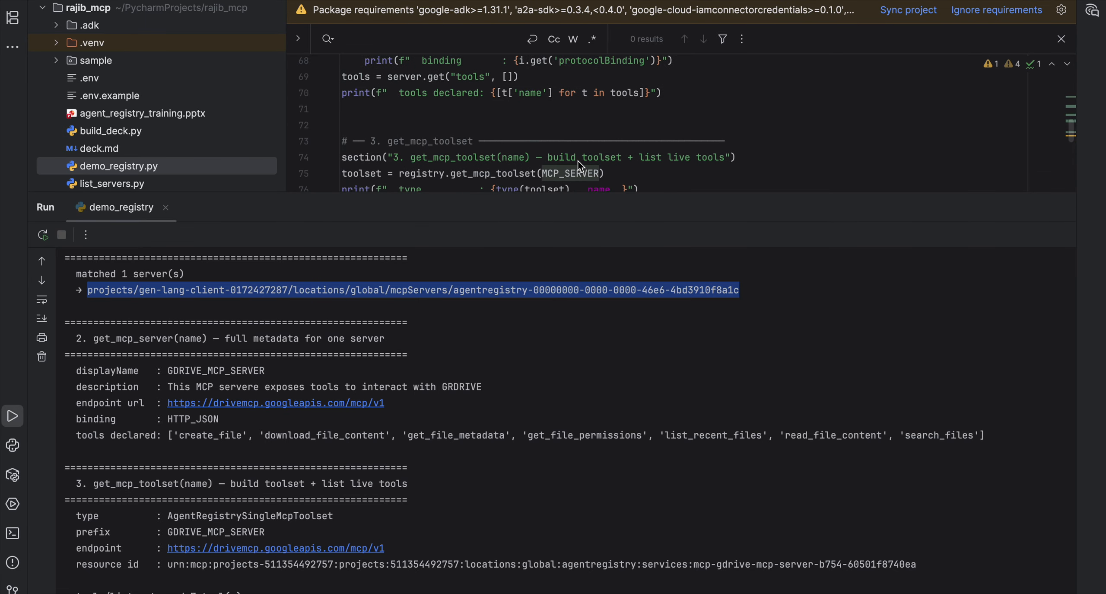
scroll(580, 165, "up", 3)
scroll(432, 104, "up", 4)
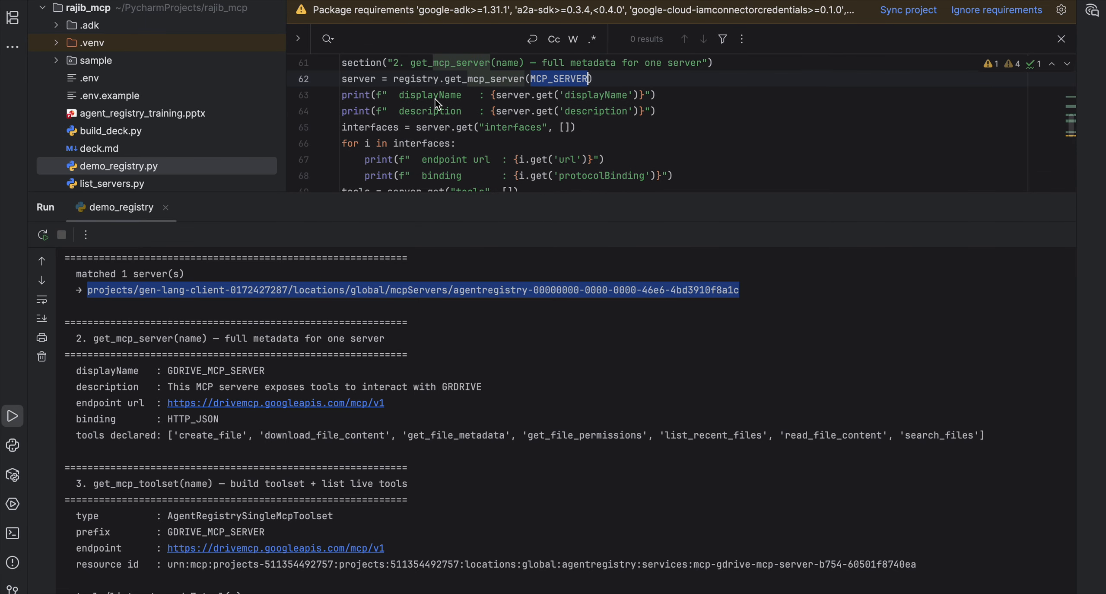
left_click(370, 96)
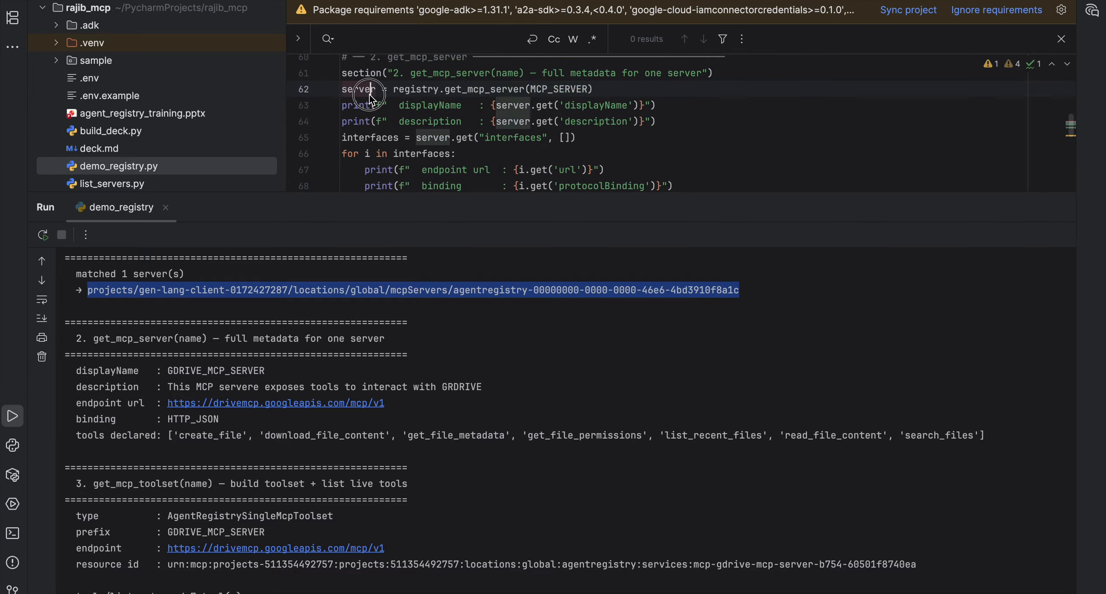
Compare the section 3 get_mcp_toolset code with its output and highlight the toolset type AgentRegistrySingleMcpToolset
scroll(548, 158, "down", 3)
scroll(548, 159, "down", 5)
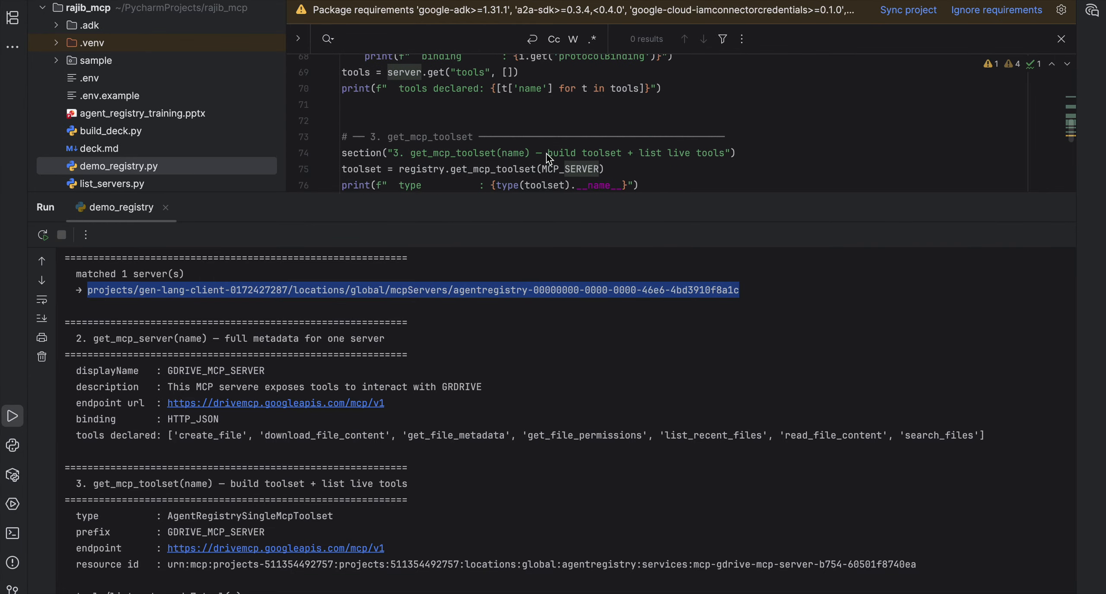
scroll(548, 158, "down", 1)
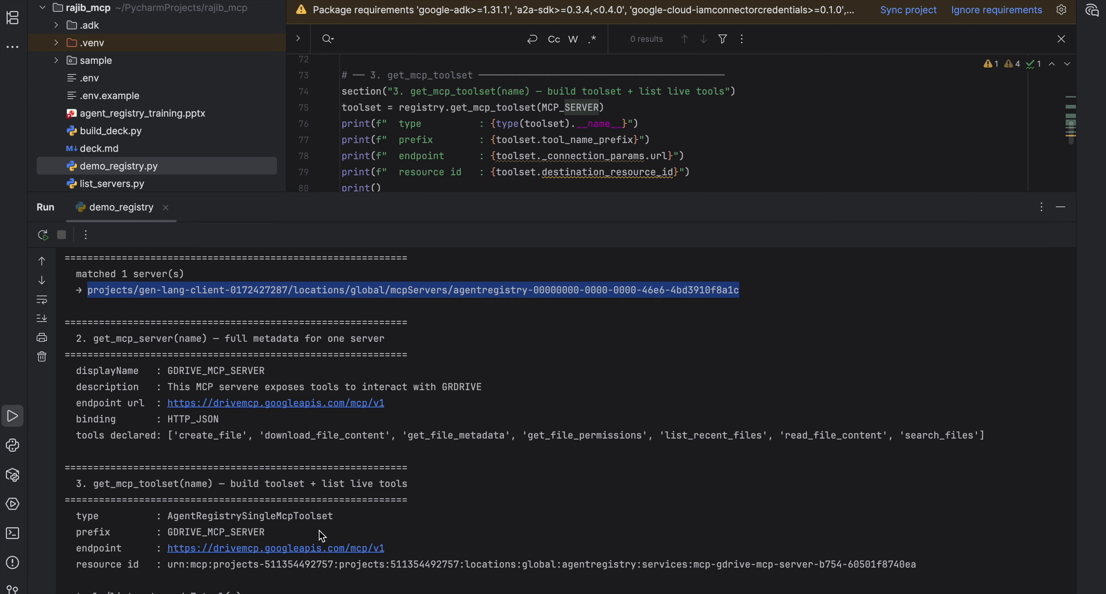
scroll(322, 536, "down", 5)
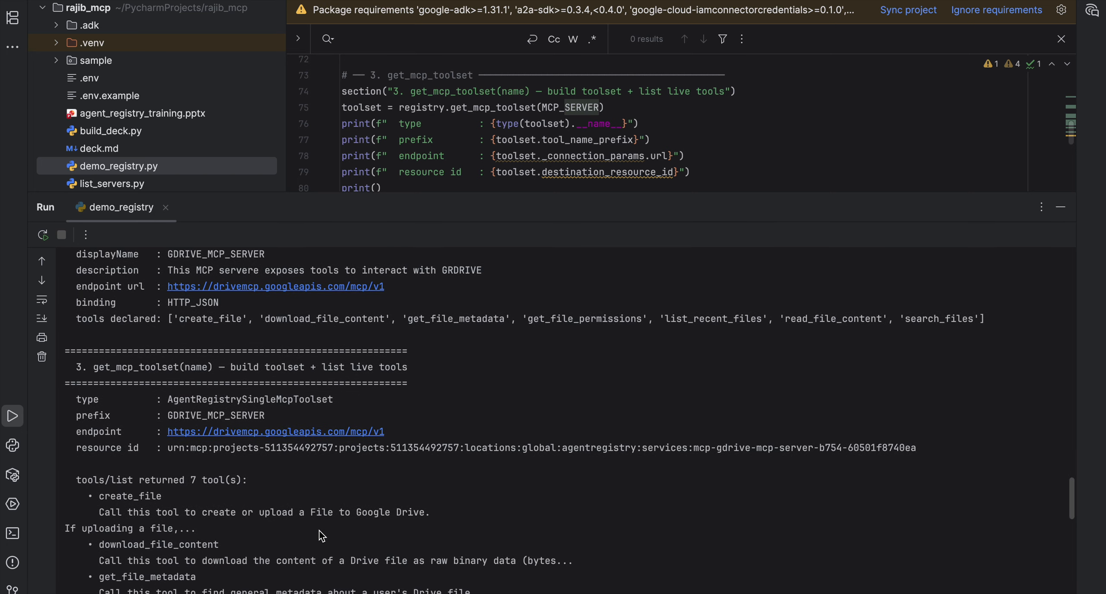
left_click_drag(173, 401, 346, 399)
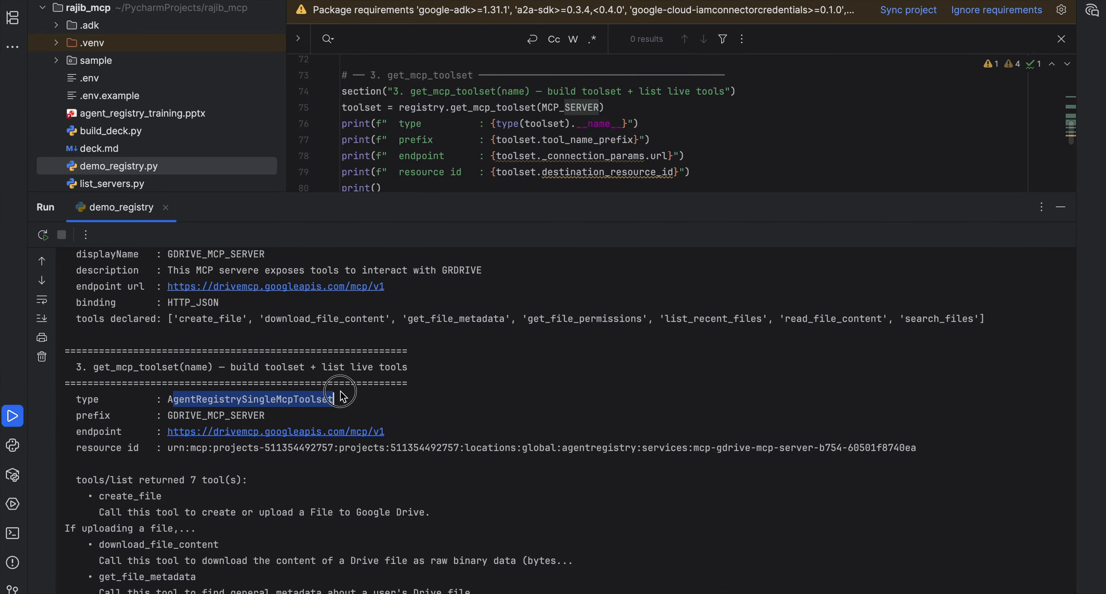
Highlight the GDRIVE_MCP_SERVER prefix in the section 3 output and the toolset variable in its get_mcp_toolset code
scroll(344, 399, "down", 2)
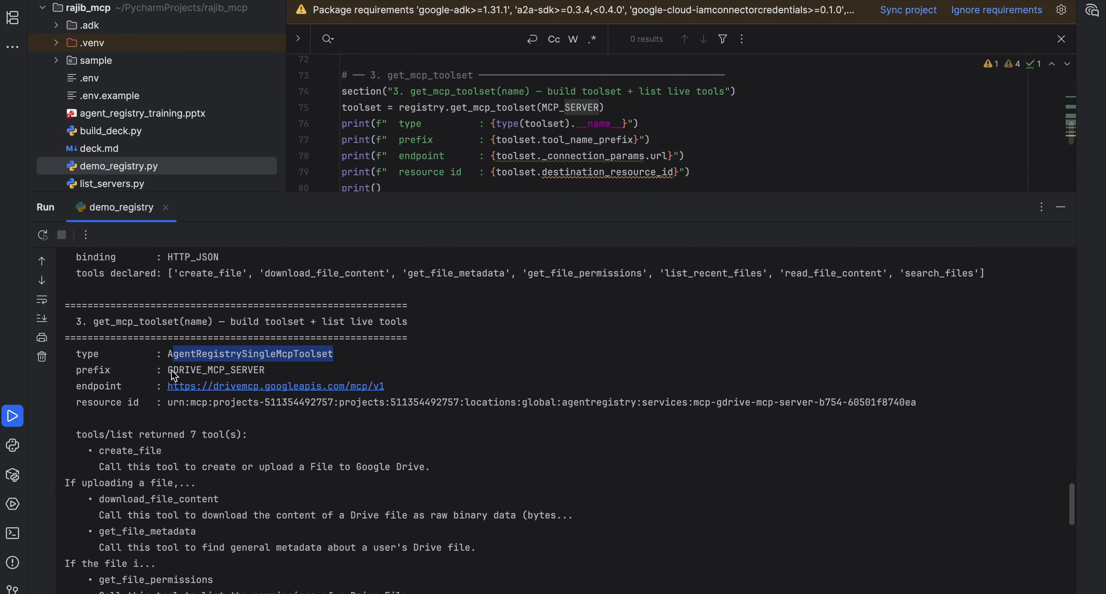
left_click_drag(173, 371, 268, 381)
scroll(541, 149, "down", 1)
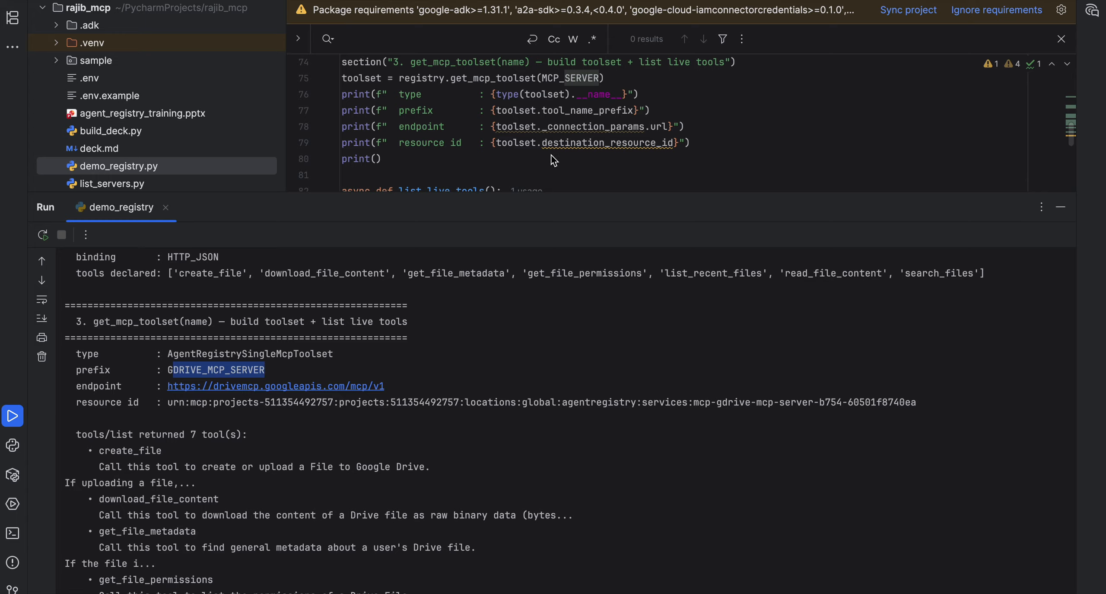
scroll(554, 161, "down", 1)
scroll(555, 161, "up", 2)
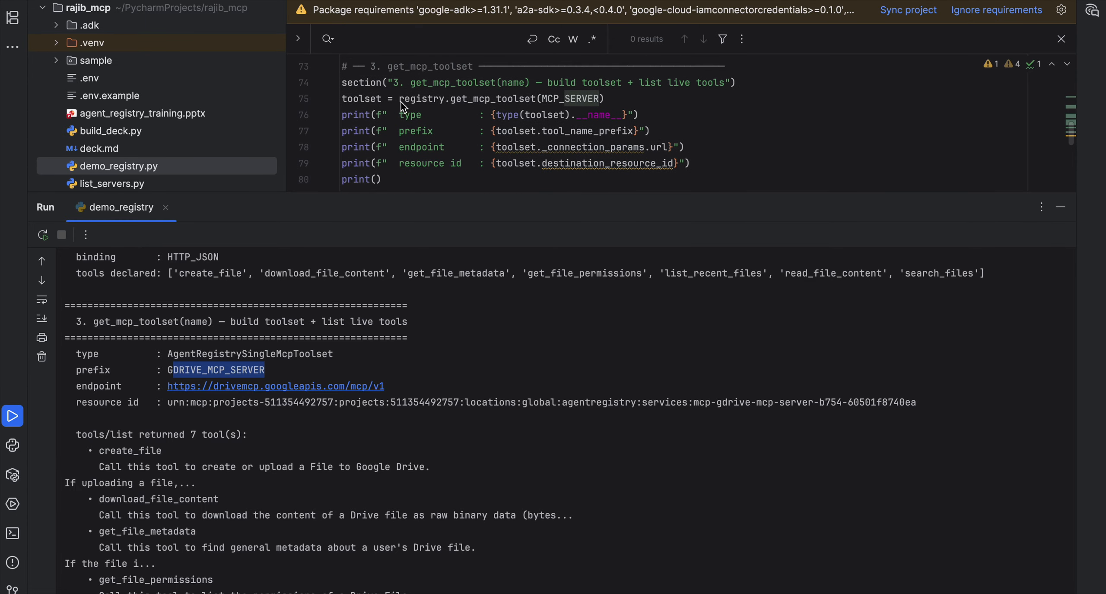
double_click(375, 102)
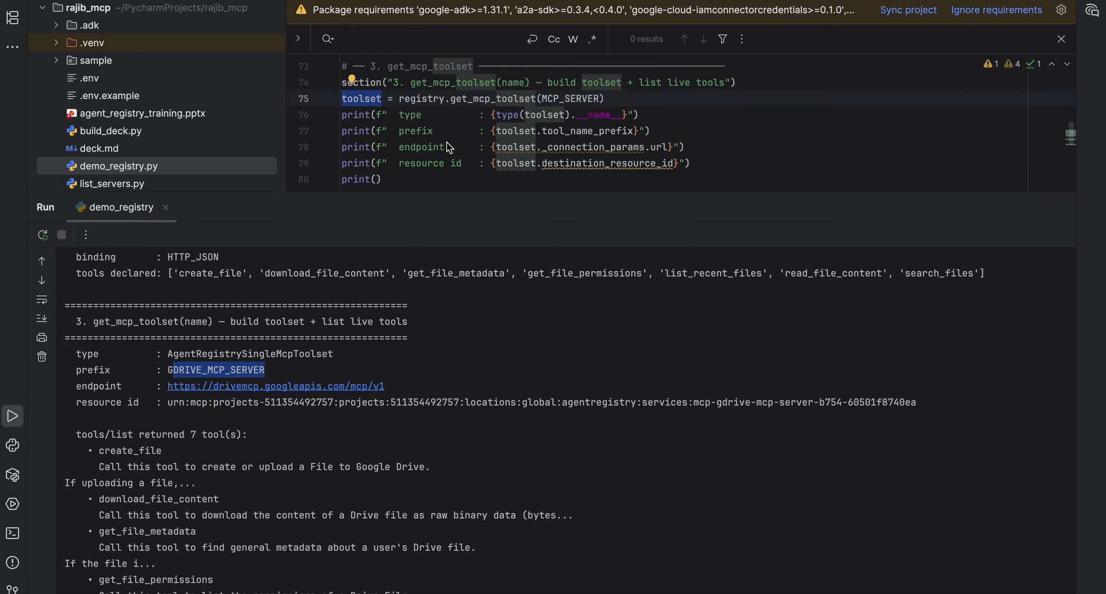
Examine the list_live_tools function and compare it with the live tool names and descriptions in the section 3 output
scroll(449, 147, "down", 6)
scroll(449, 147, "down", 1)
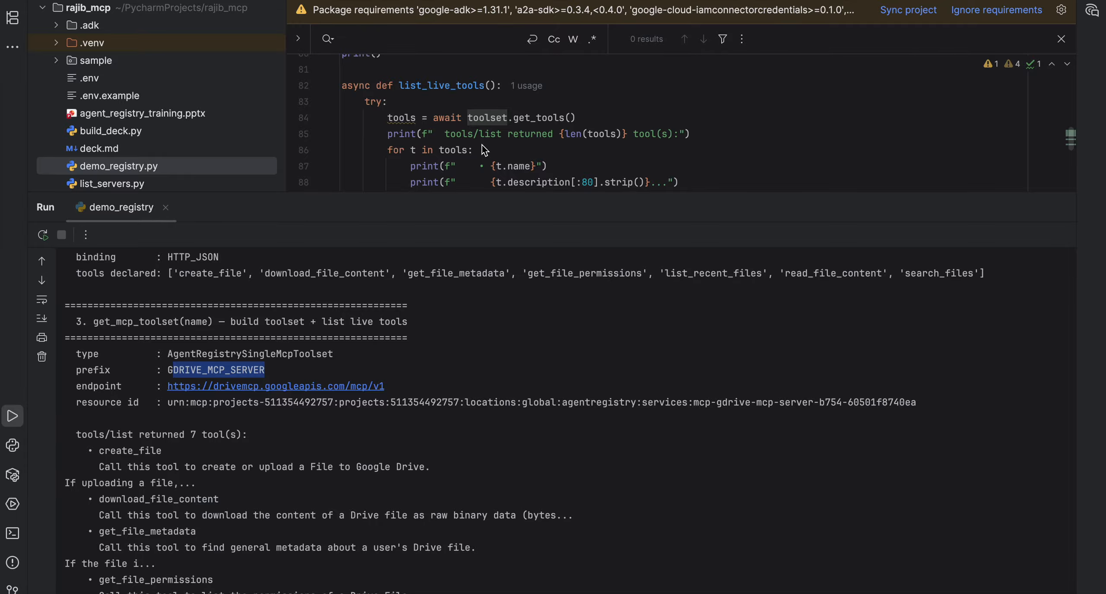
scroll(484, 150, "down", 3)
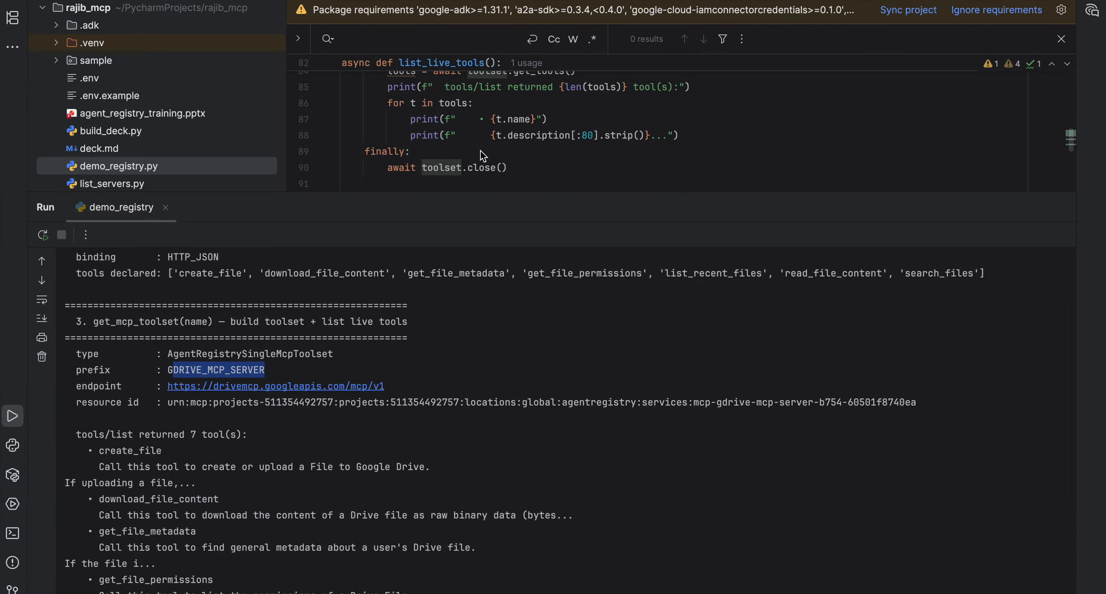
scroll(408, 441, "down", 2)
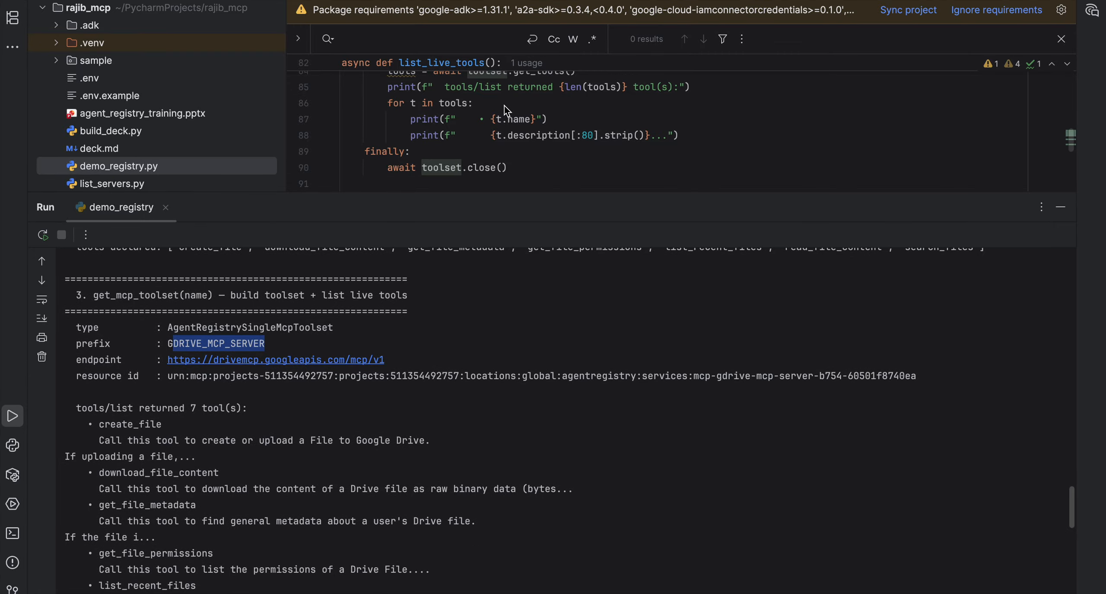
scroll(435, 427, "down", 5)
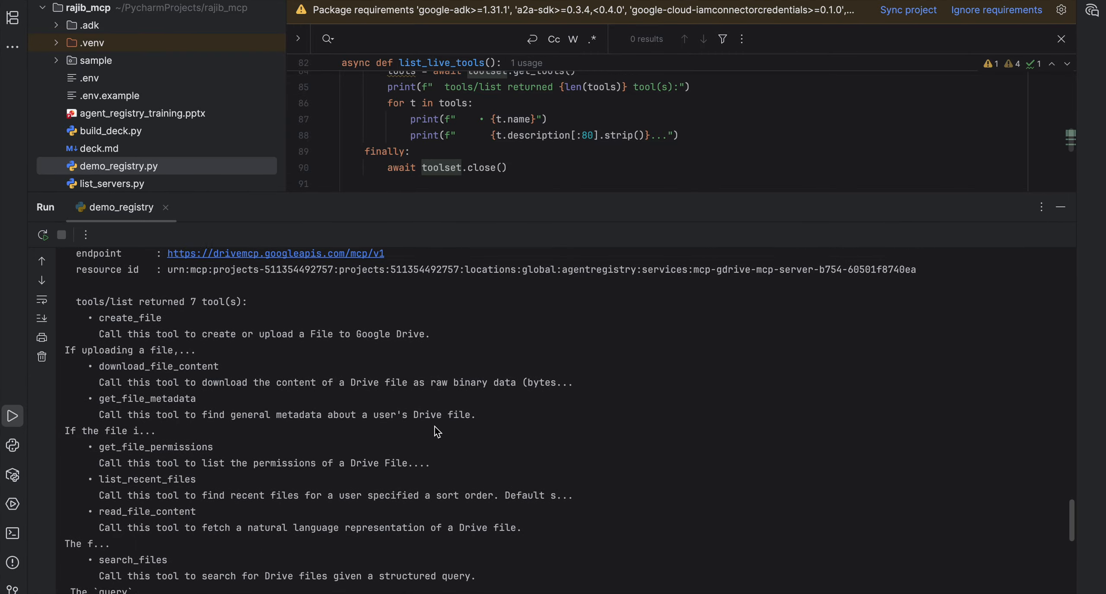
scroll(437, 431, "down", 5)
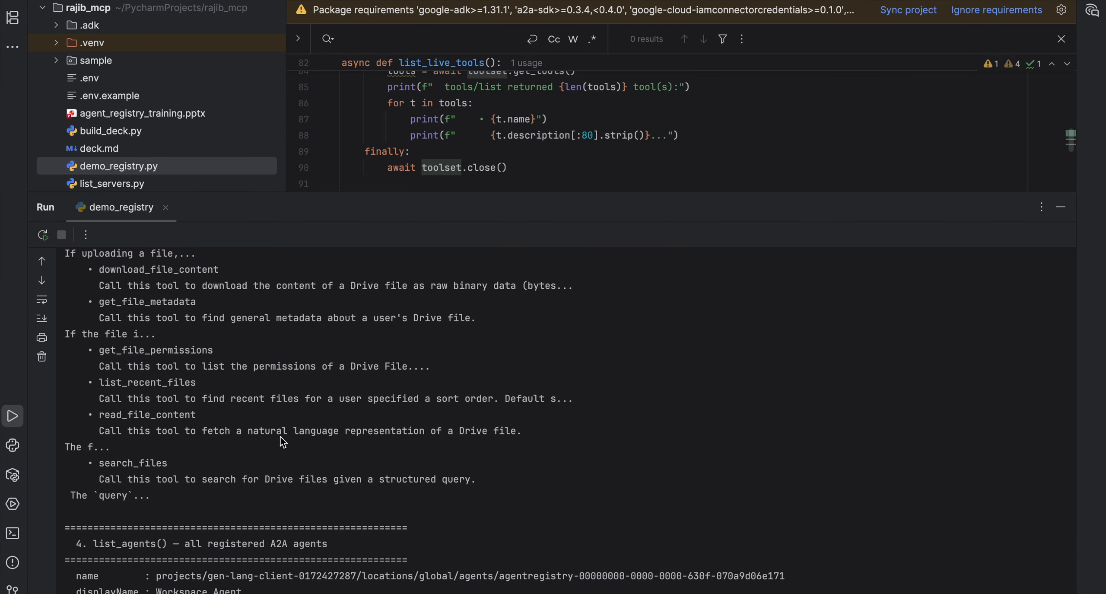
scroll(486, 134, "down", 1)
Compare the section 4 list_agents code with its output and highlight the Workspace Agent's display name and create_presentation skill
scroll(486, 136, "down", 5)
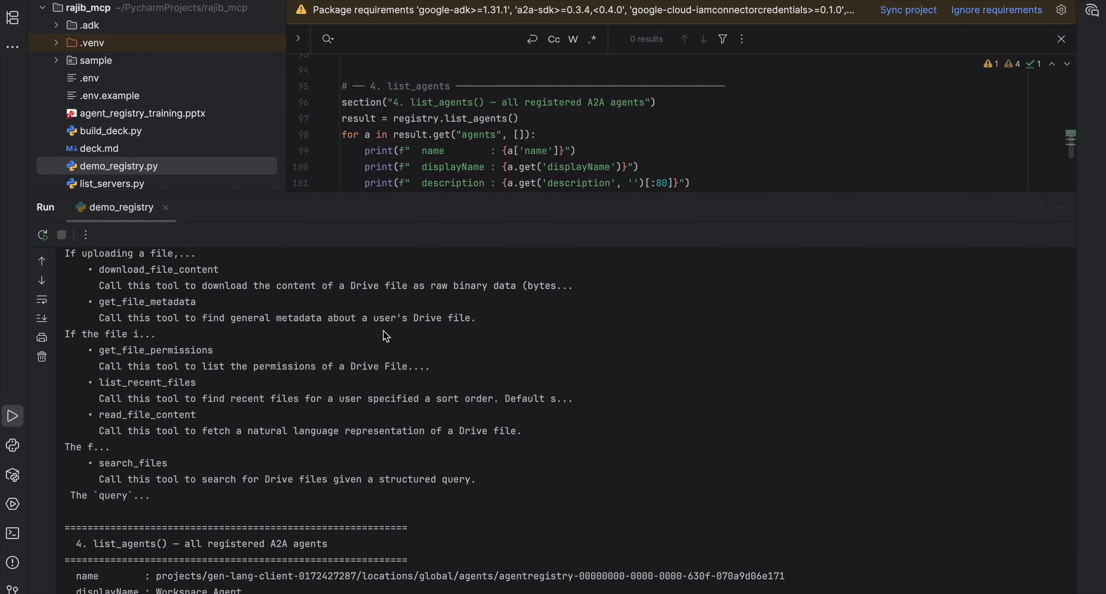
scroll(350, 445, "down", 6)
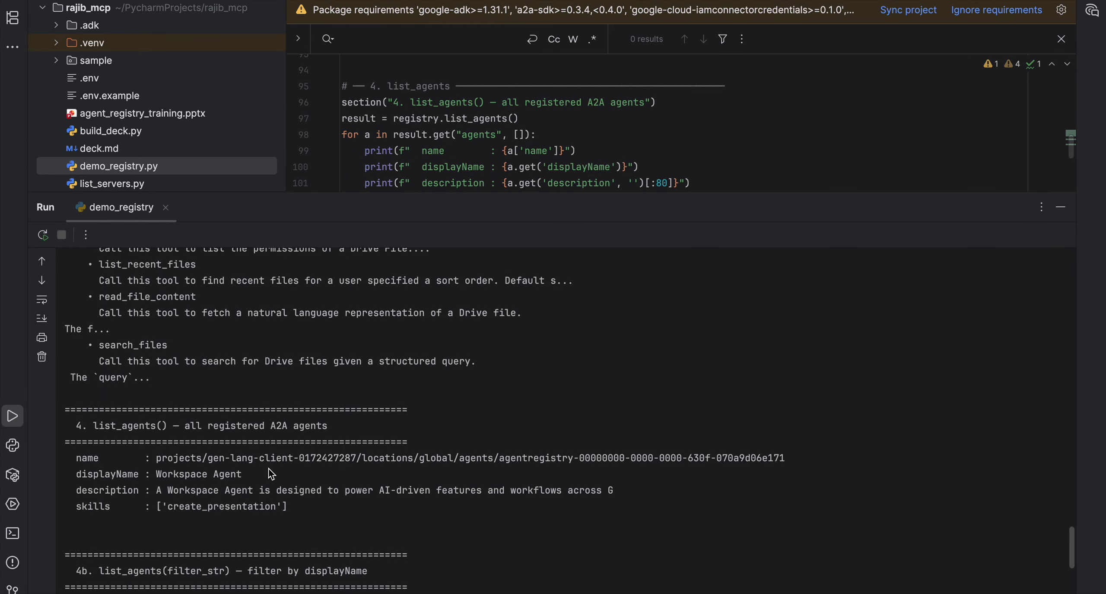
left_click_drag(156, 476, 237, 486)
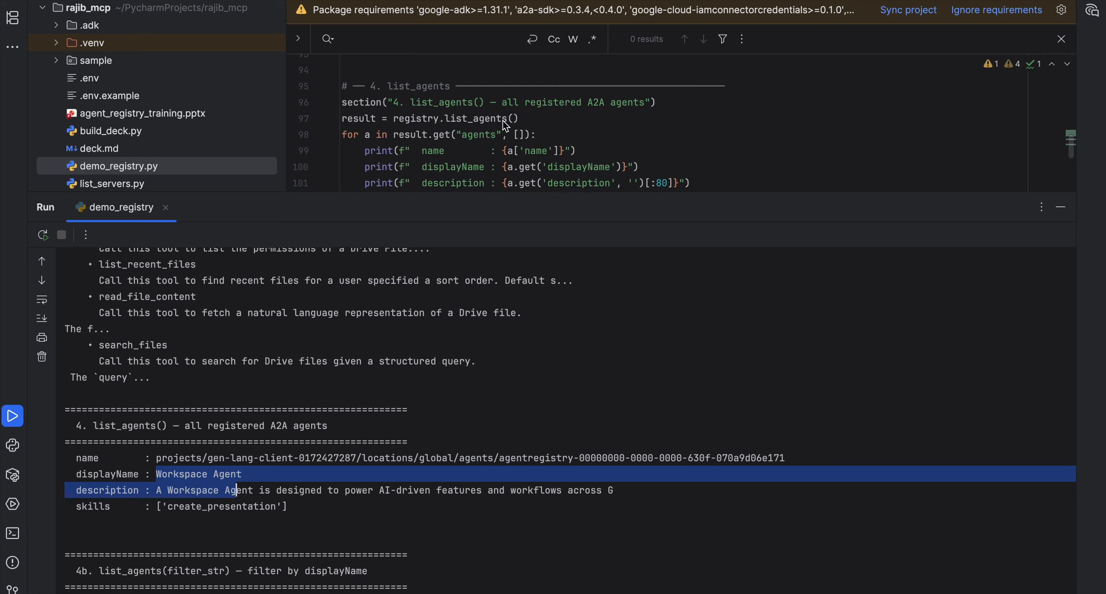
scroll(504, 121, "down", 3)
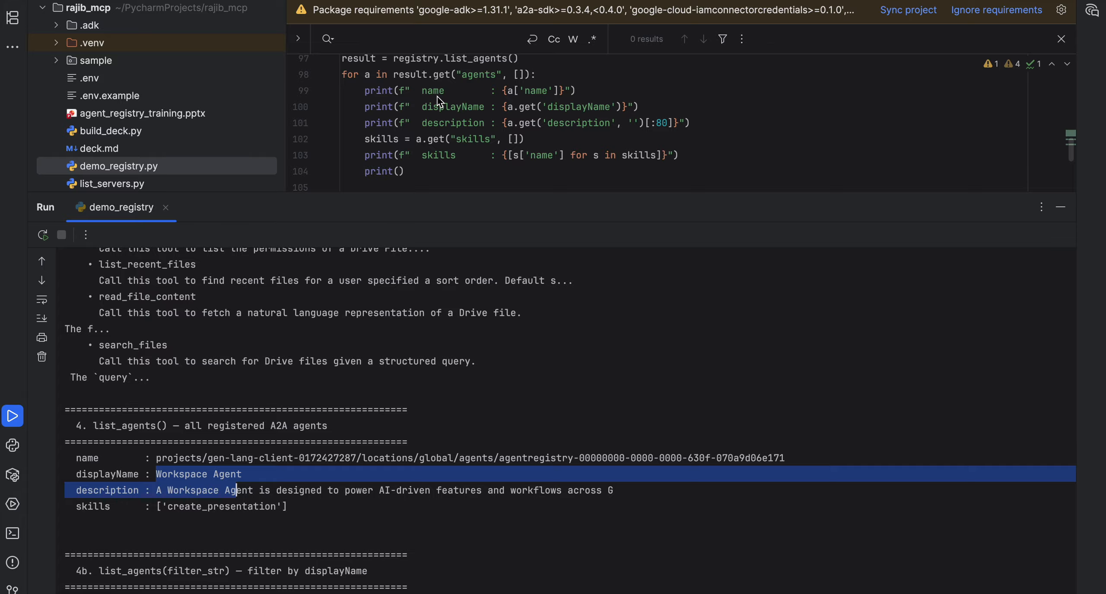
left_click(450, 106)
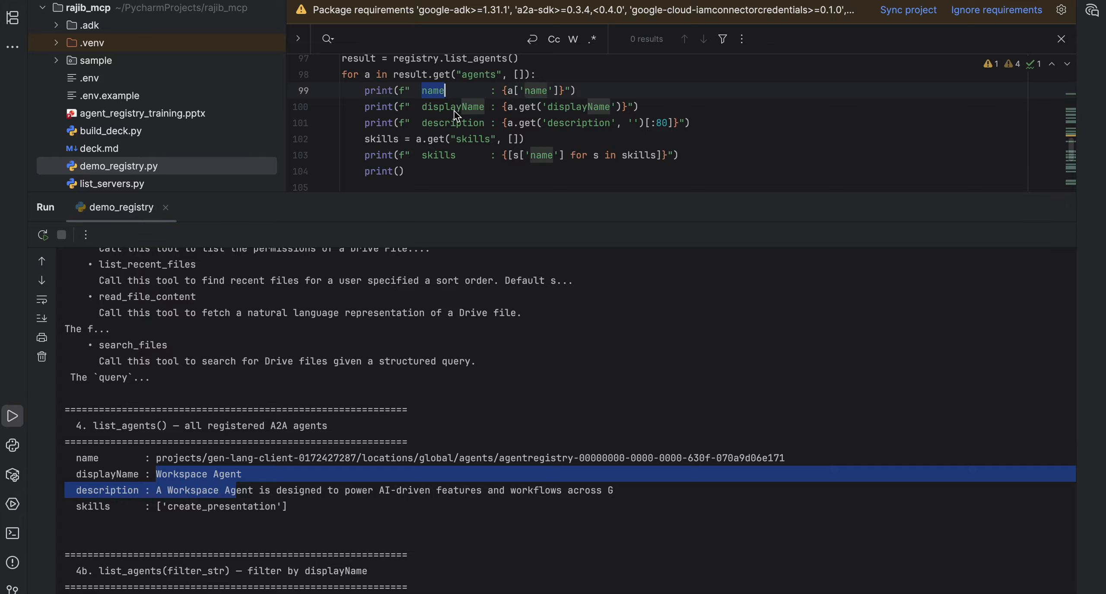
left_click(463, 123)
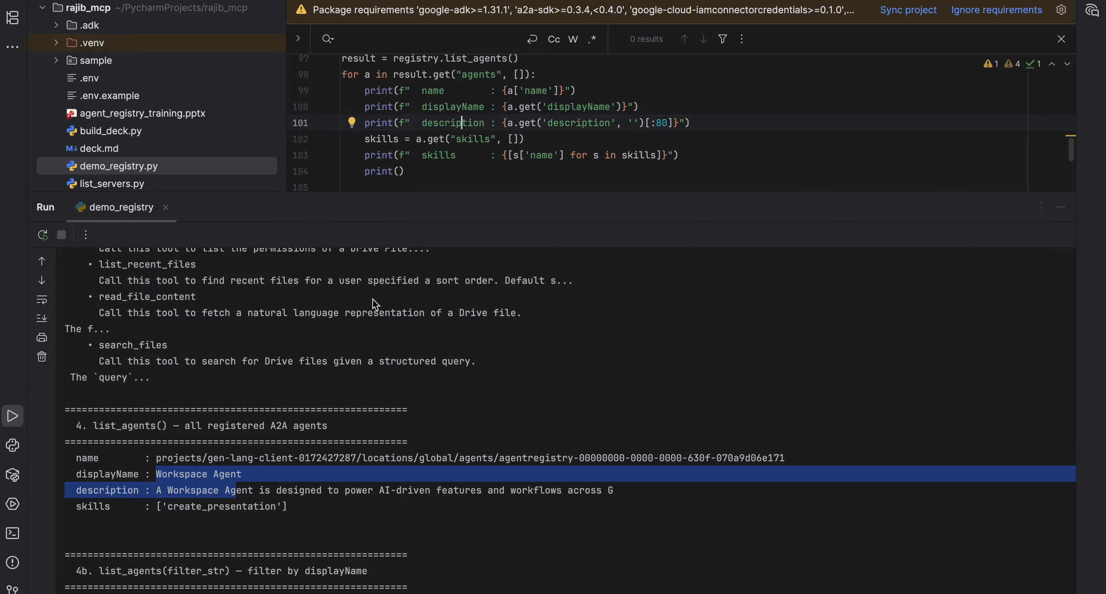
double_click(241, 506)
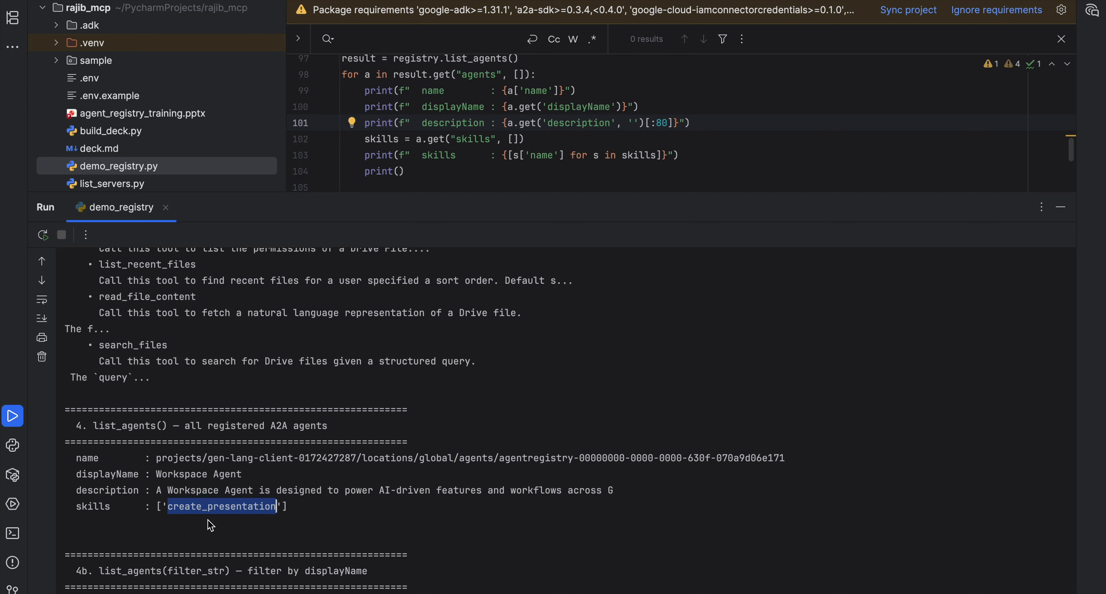
Compare the section 4b list_agents displayName filter code with the matched agent in its output
scroll(567, 148, "down", 3)
scroll(567, 149, "down", 2)
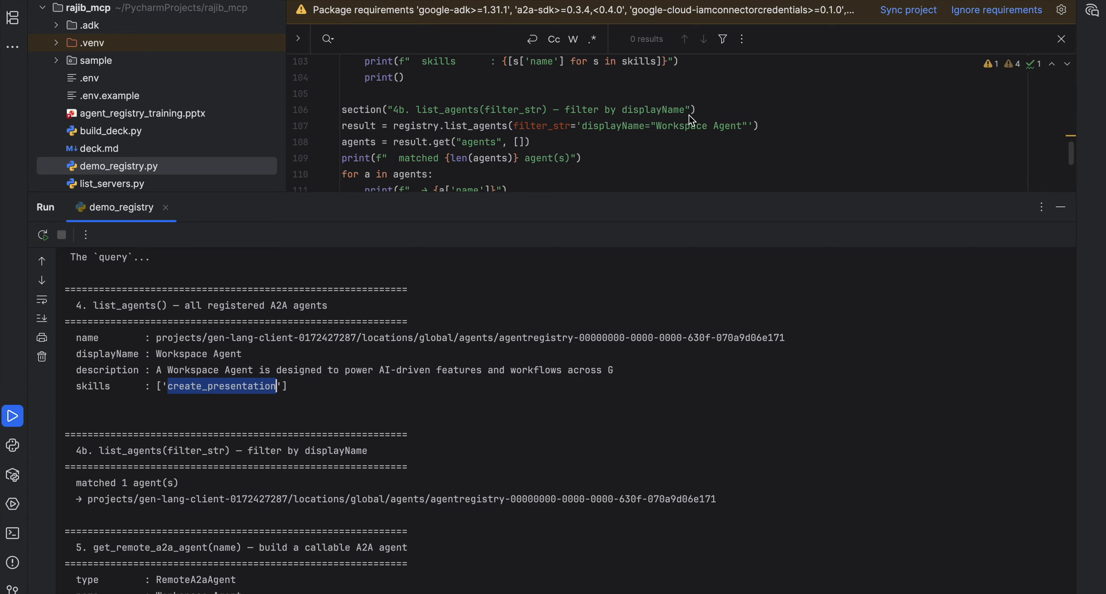
scroll(604, 152, "down", 1)
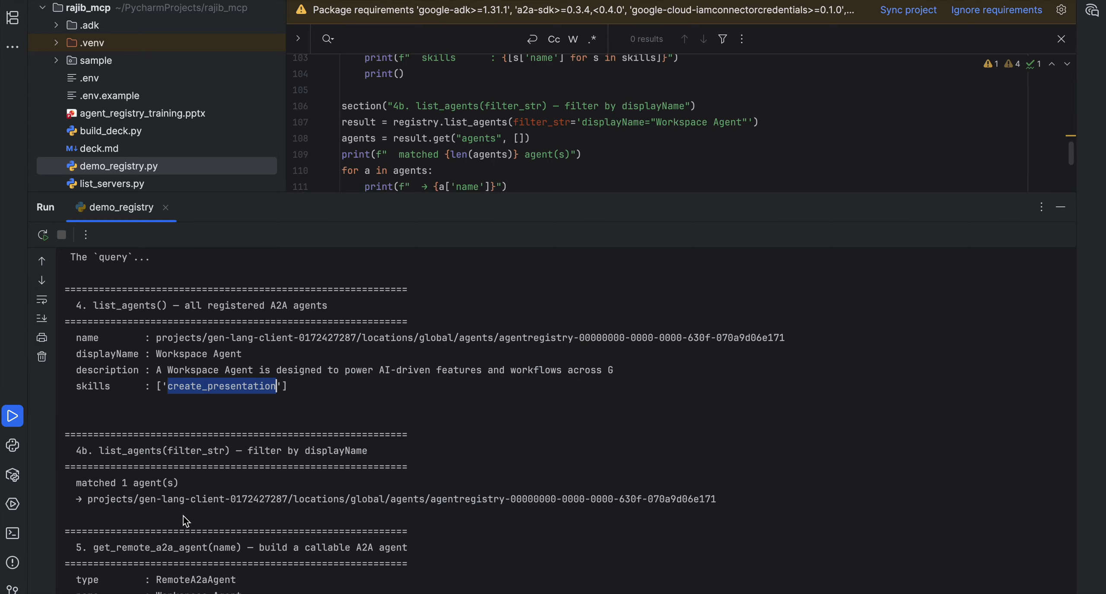
scroll(499, 130, "down", 2)
mouse_move(497, 128)
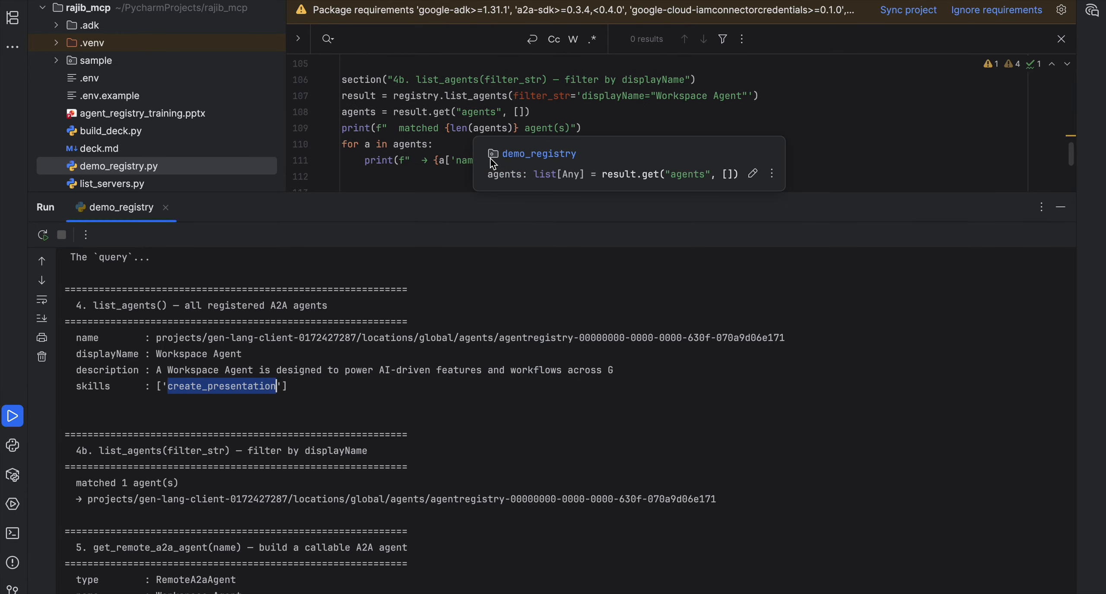
Compare the section 5 get_remote_a2a_agent code with the RemoteA2aAgent type, name, description, URL and skills in the output
scroll(435, 167, "down", 5)
scroll(436, 166, "down", 2)
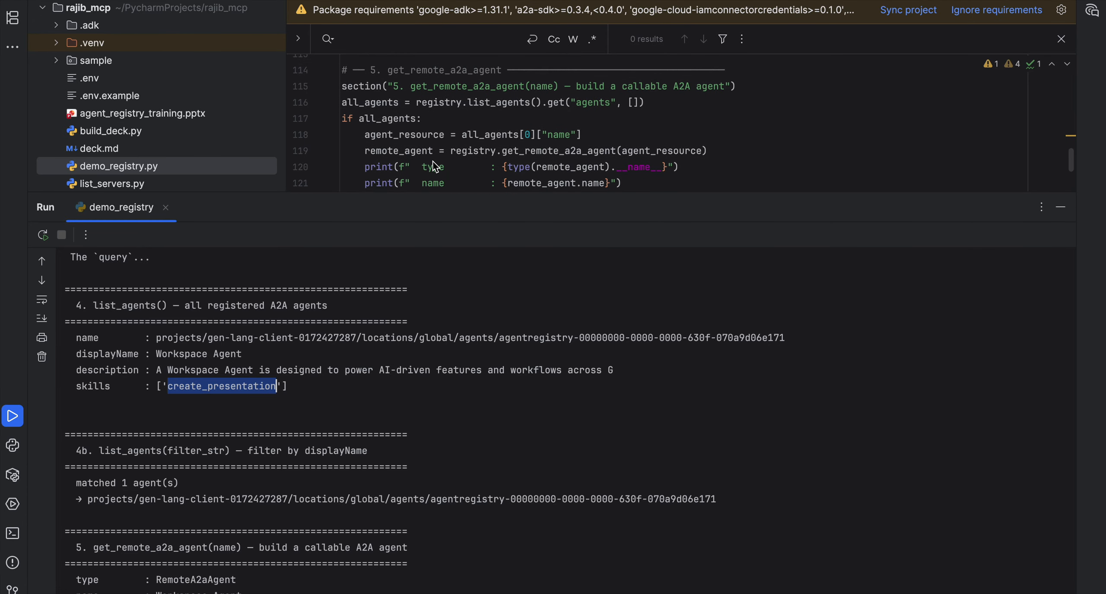
scroll(396, 426, "down", 3)
scroll(397, 426, "down", 3)
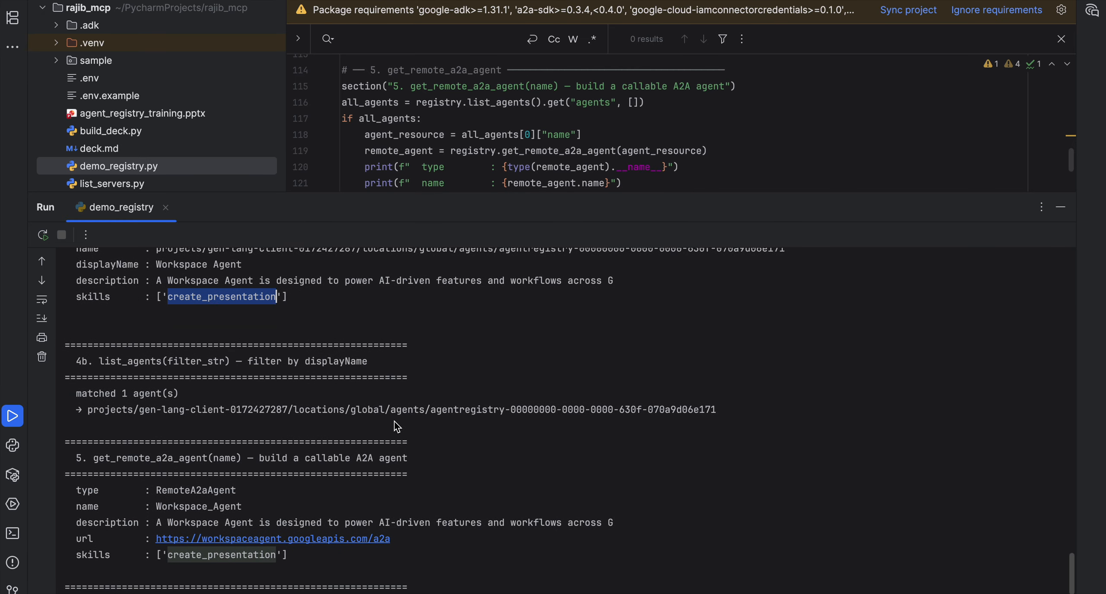
scroll(396, 426, "down", 2)
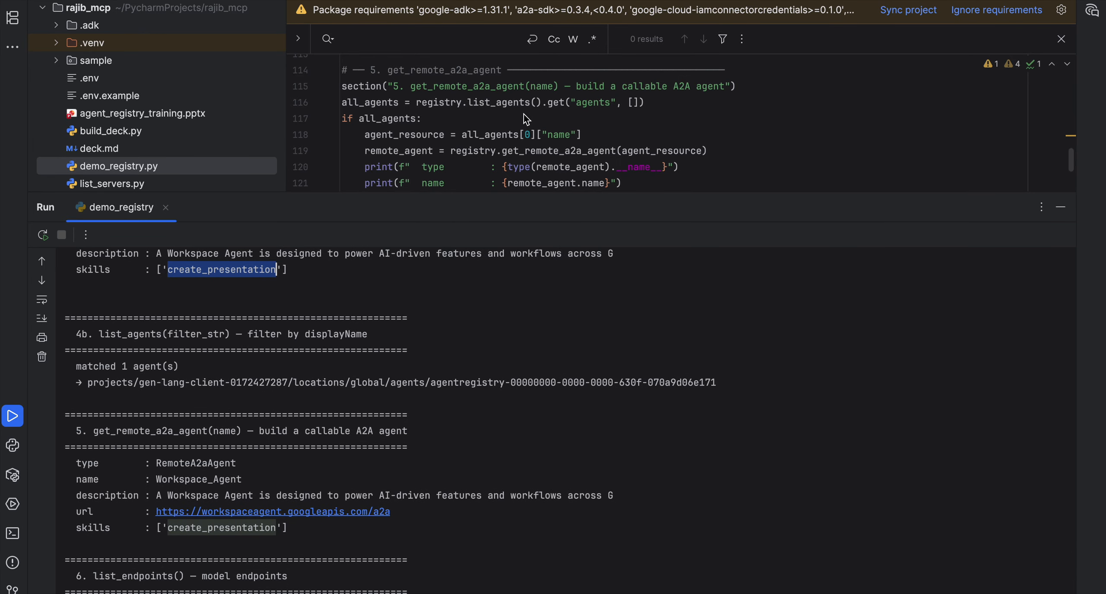
scroll(525, 137, "up", 1)
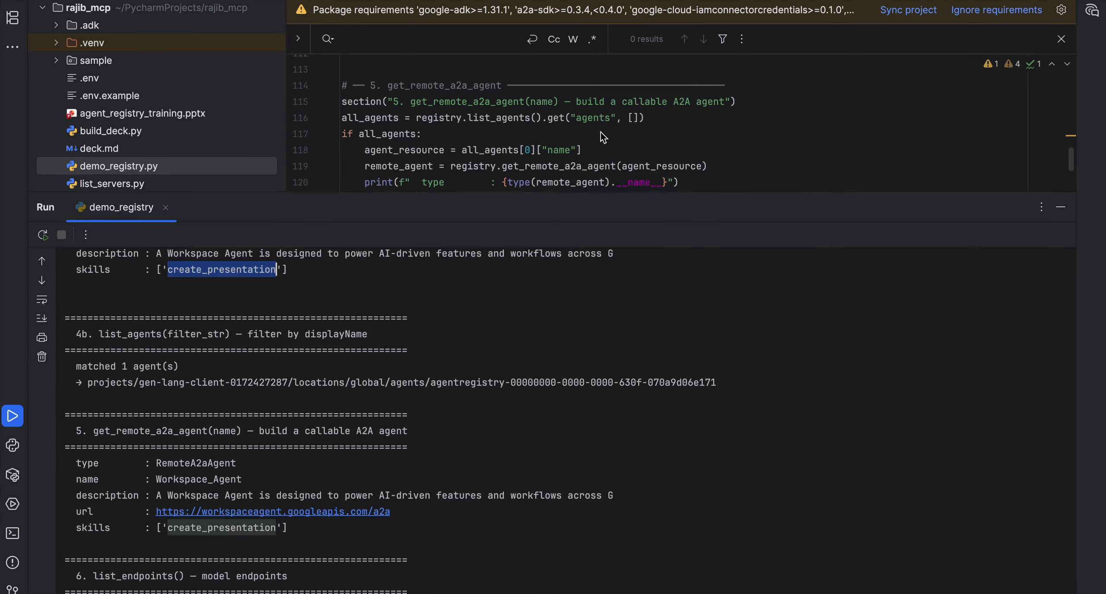
scroll(604, 137, "down", 2)
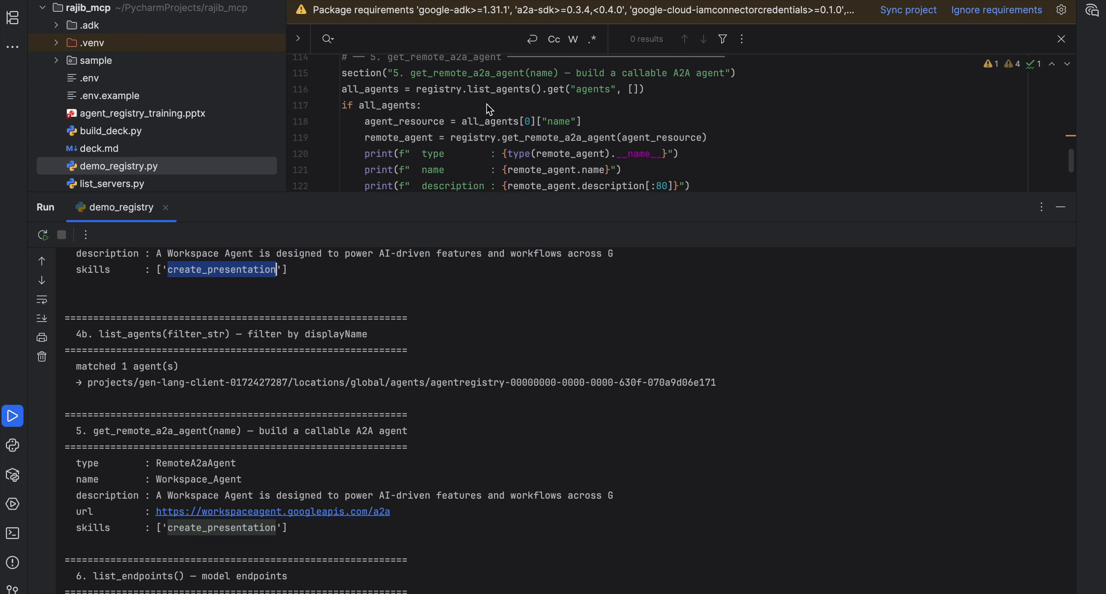
scroll(597, 99, "down", 2)
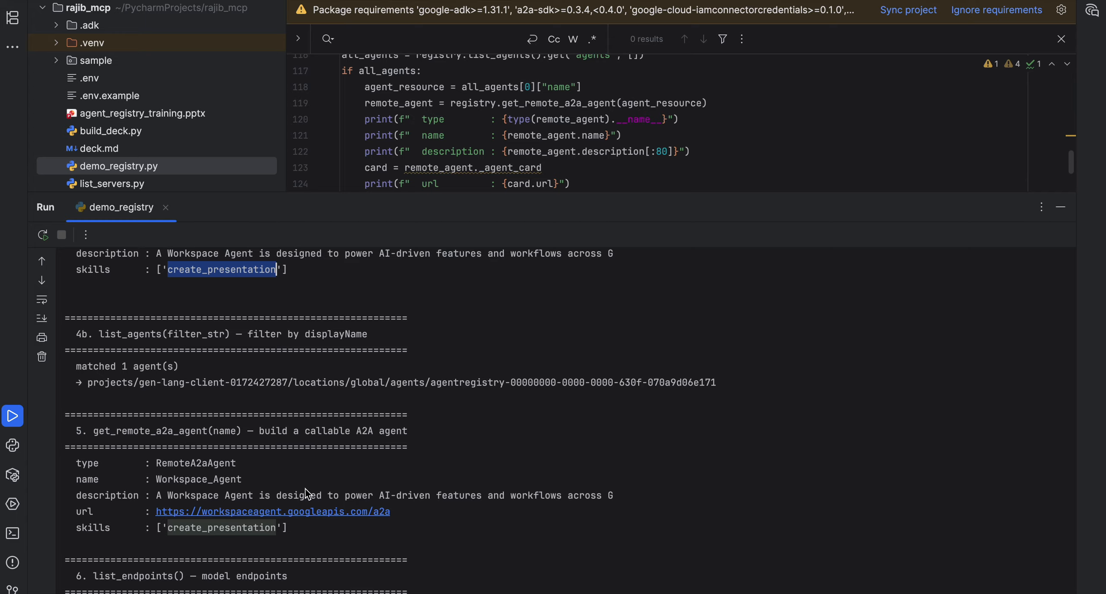
scroll(500, 140, "down", 1)
scroll(500, 139, "down", 1)
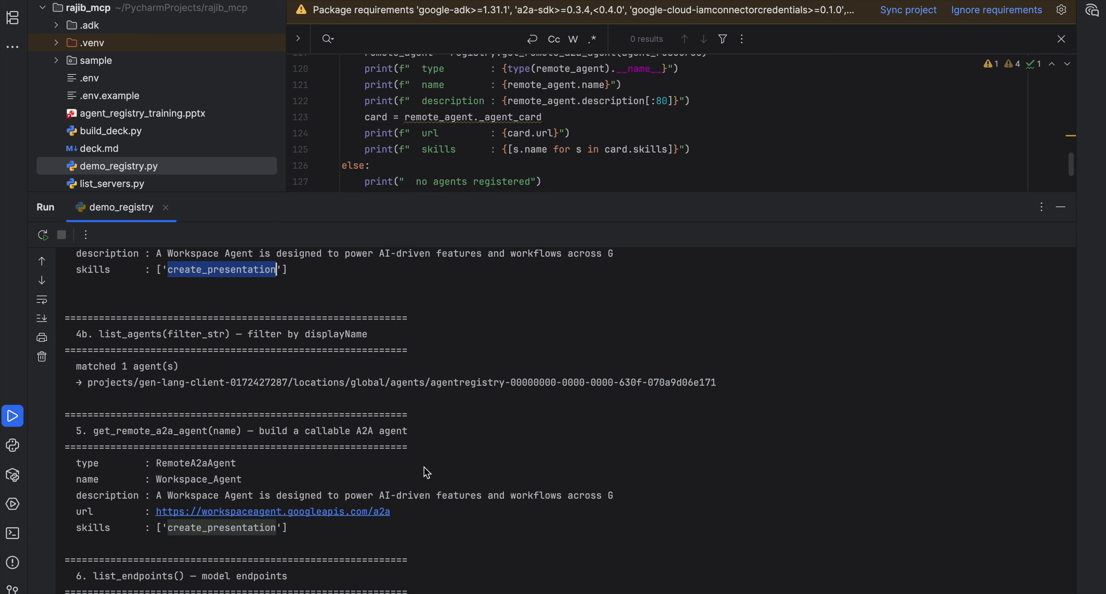
scroll(574, 103, "up", 2)
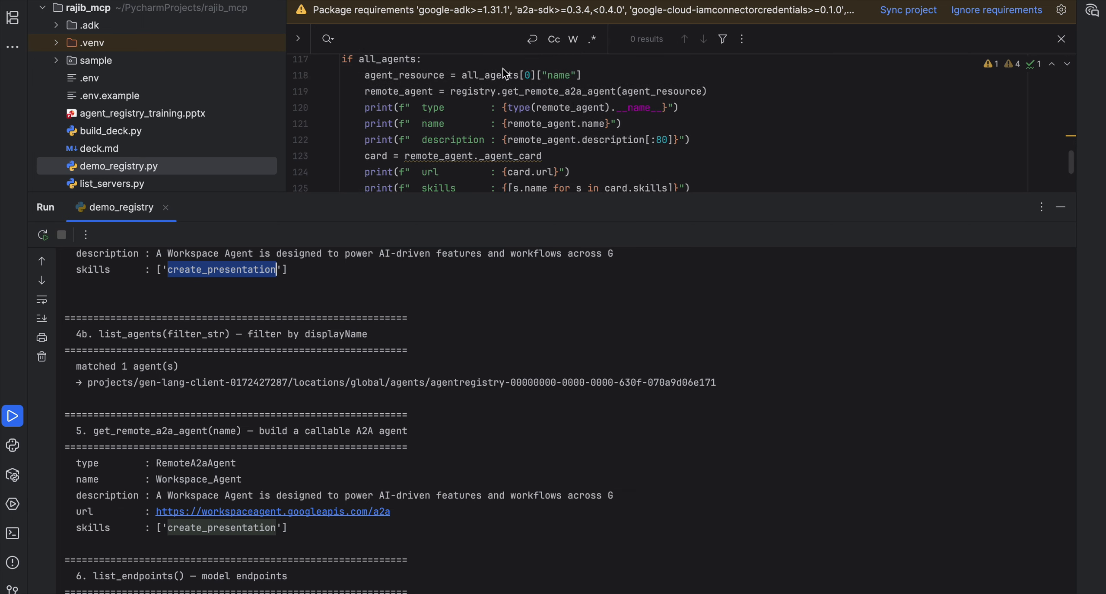
mouse_move(560, 99)
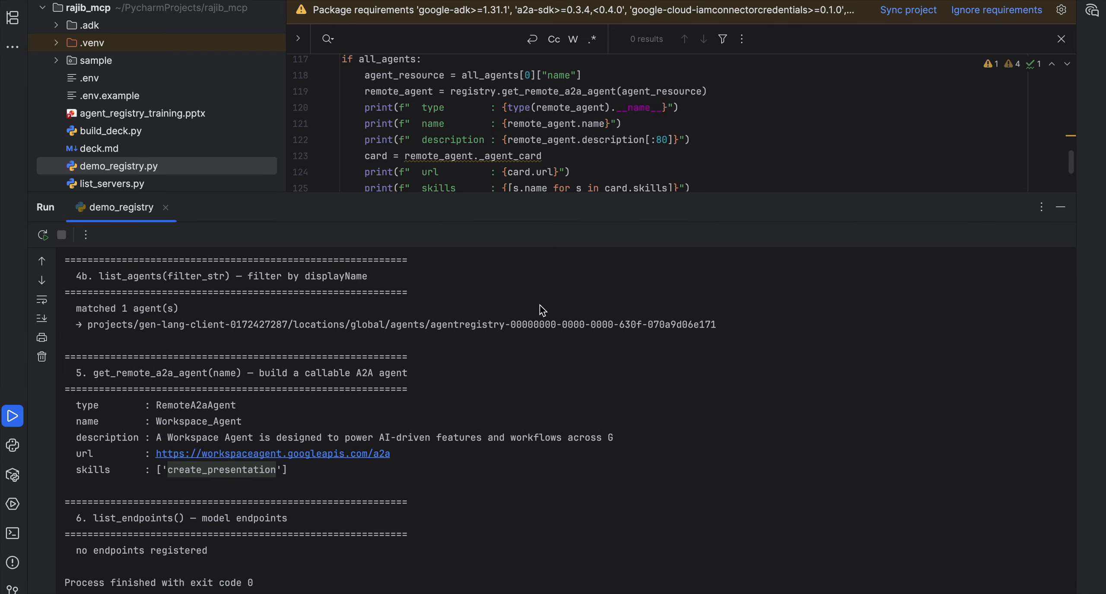
Examine the section 6 list_endpoints and get_endpoint code alongside its output
scroll(578, 118, "down", 3)
scroll(578, 118, "down", 4)
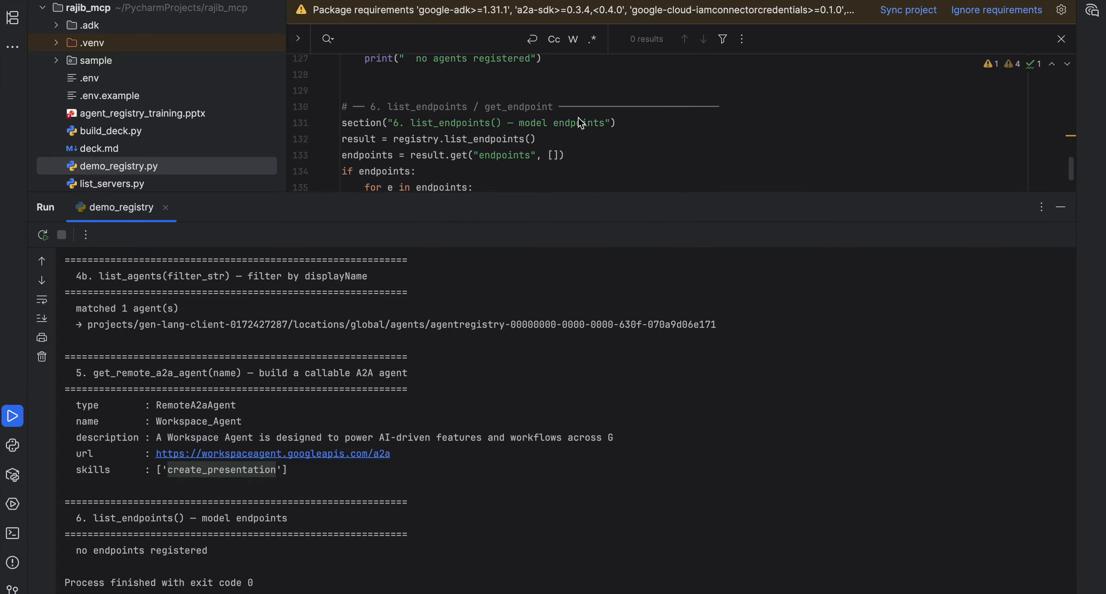
scroll(579, 121, "down", 3)
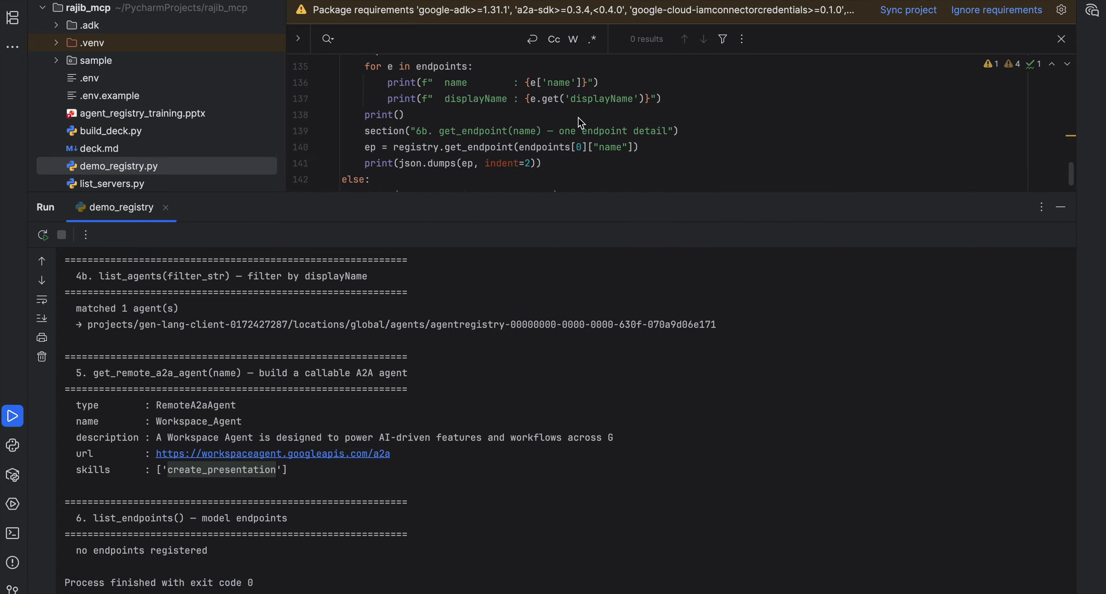
scroll(578, 117, "up", 3)
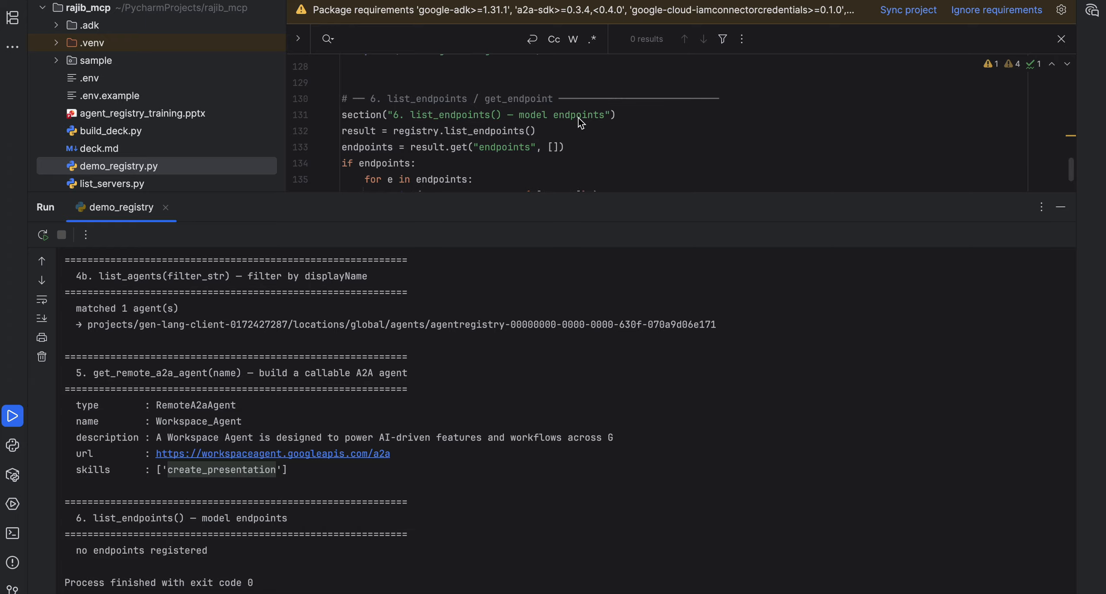
Return to the imports of demo_registry.py and highlight the AgentRegistry class imported from google.adk.integrations.agent_registry
scroll(578, 119, "up", 20)
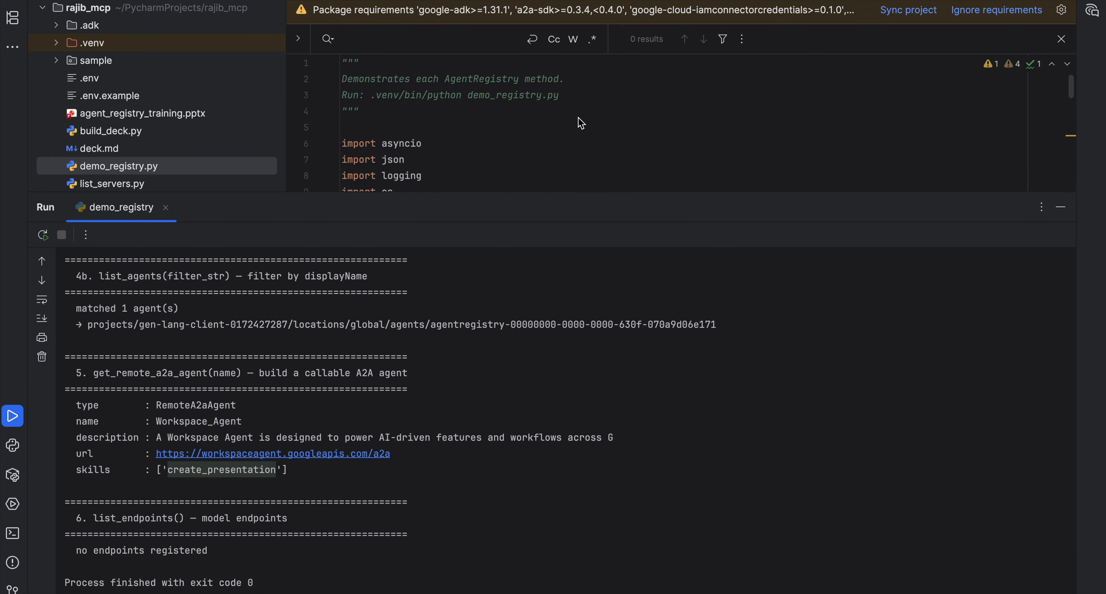
scroll(580, 123, "down", 6)
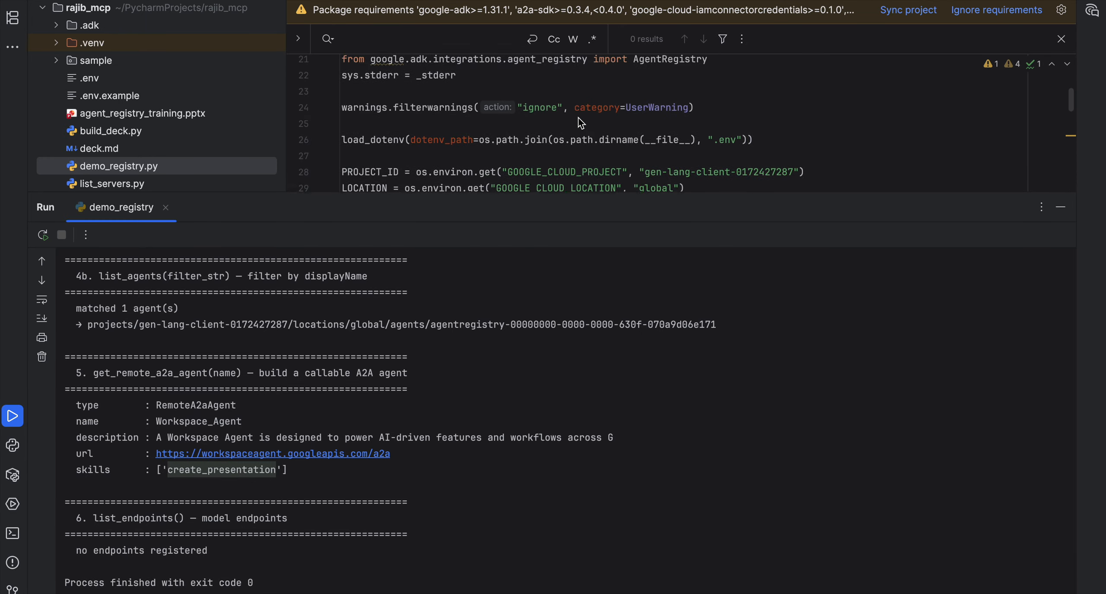
scroll(578, 118, "up", 2)
double_click(667, 96)
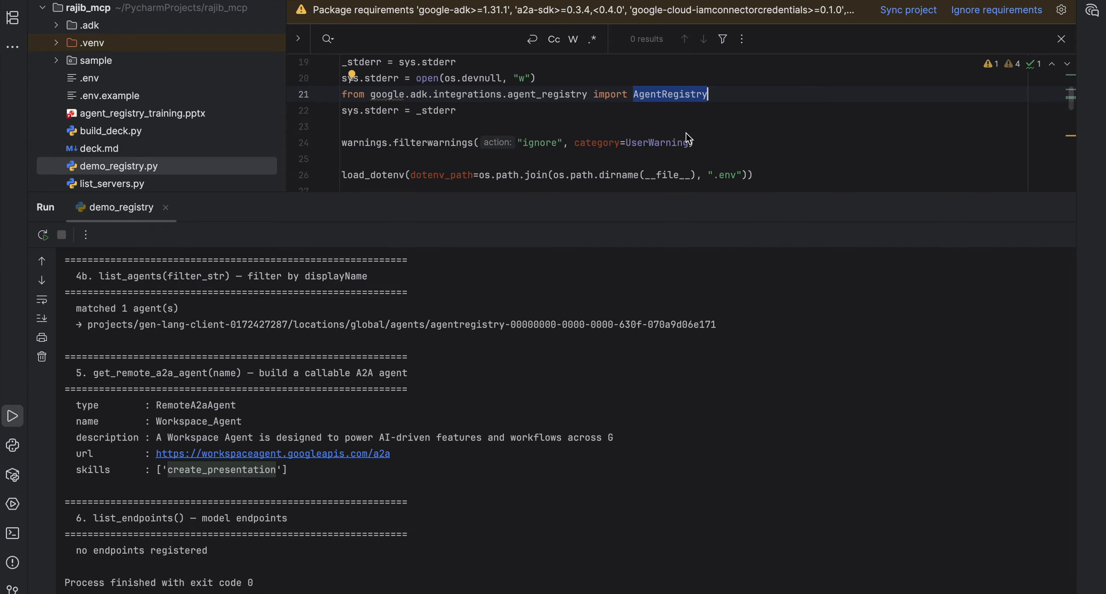
Switch to the Google Cloud console and show the MCP servers listed in the Agent Registry
key("super+Tab")
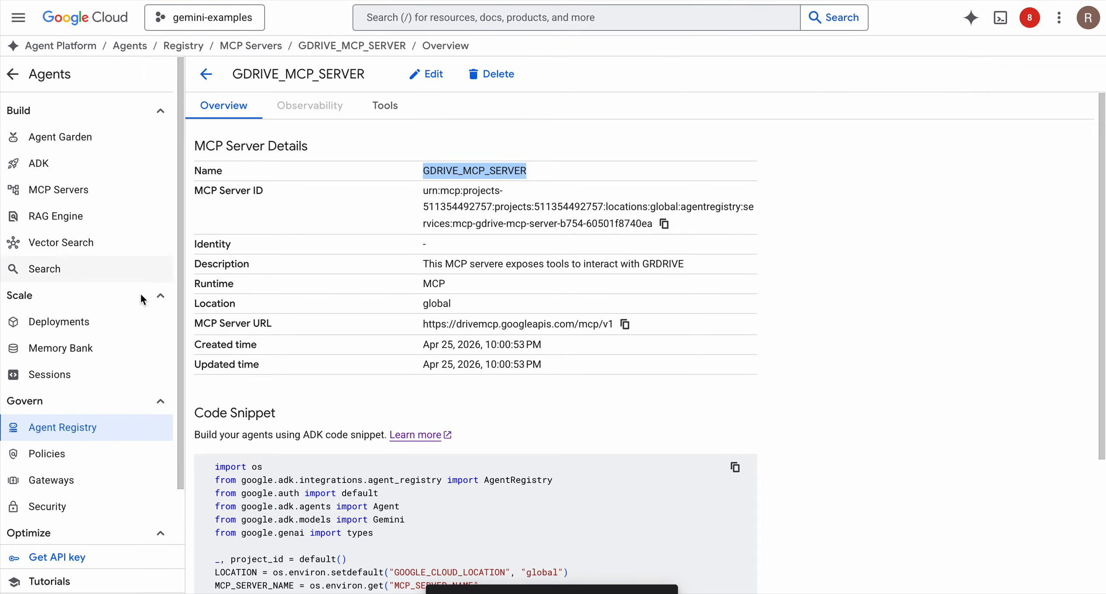
left_click(70, 426)
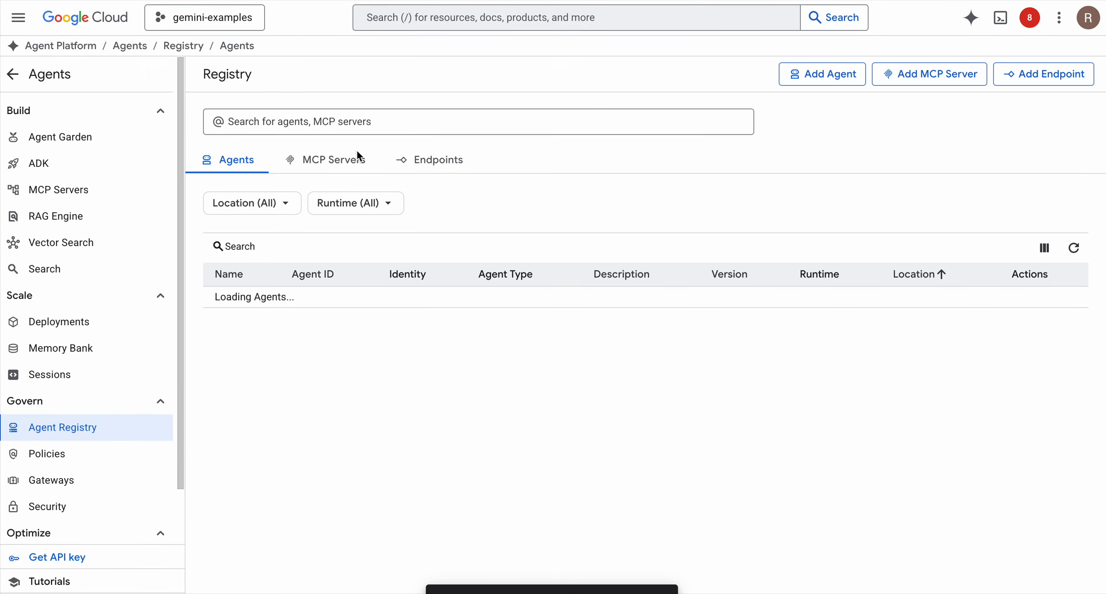
left_click(343, 158)
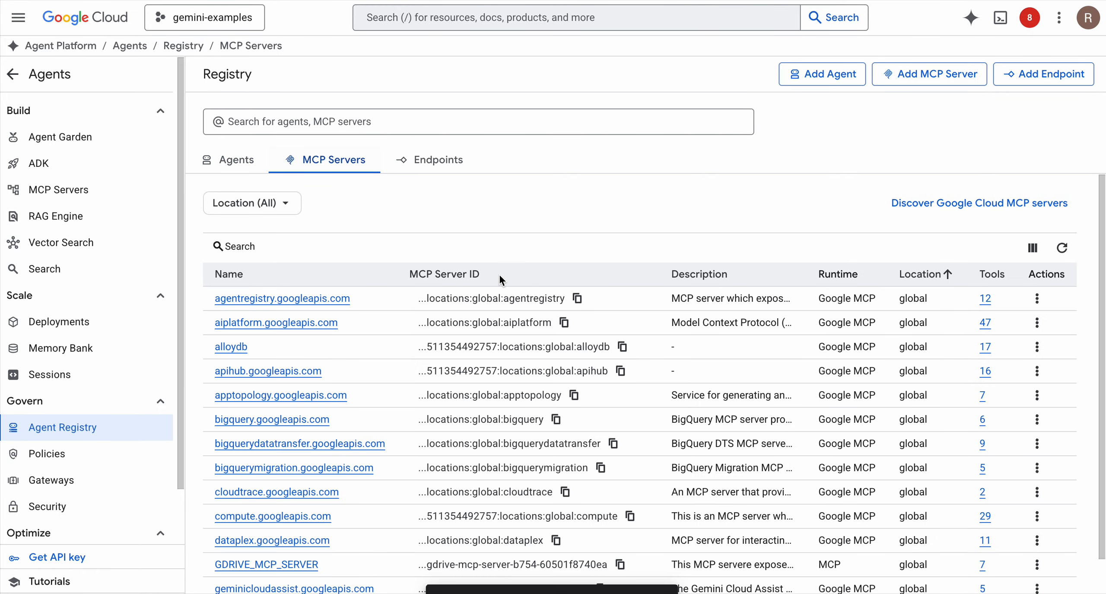